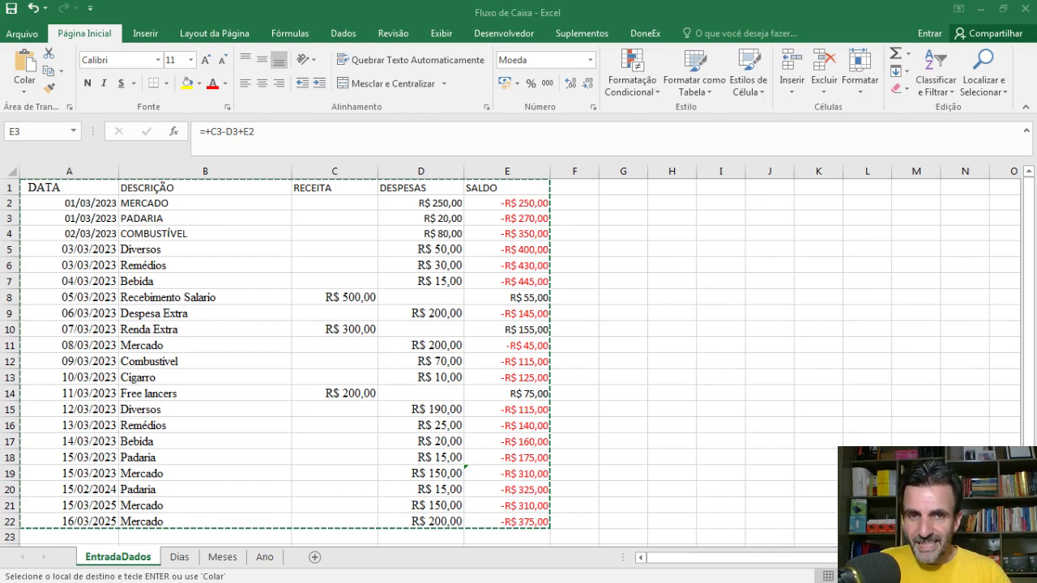
# Fill the running-balance formula from cell E3 down the SALDO column to row 22
pyautogui.click(535, 219)
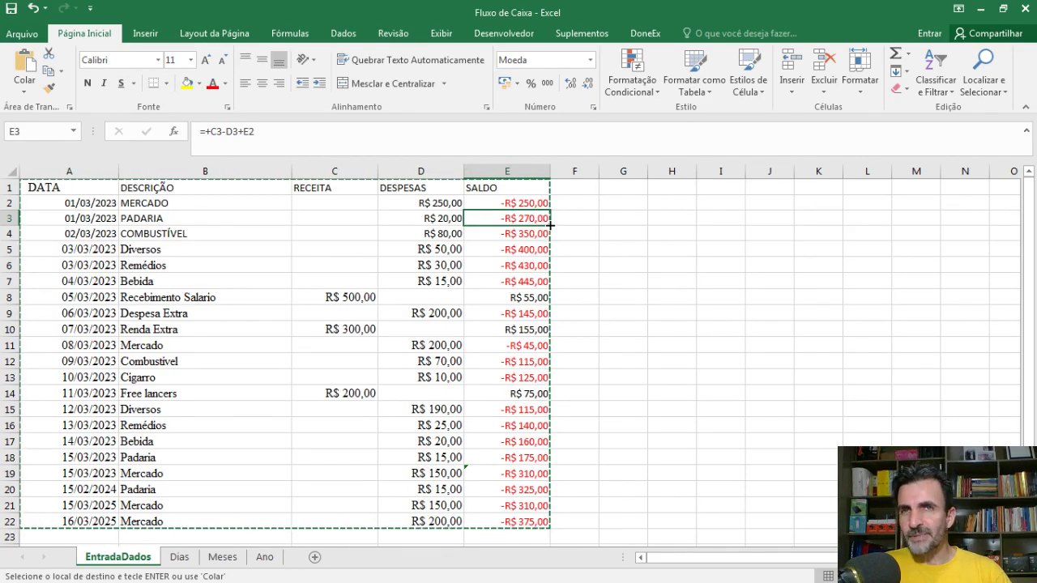
pyautogui.doubleClick(550, 225)
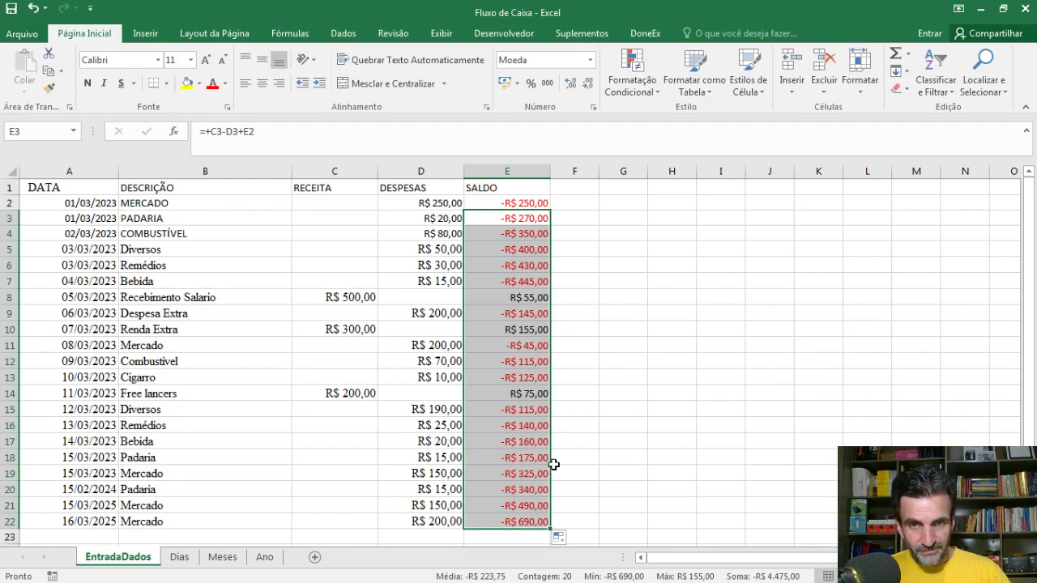
pyautogui.hotkey('ctrl', 'z')
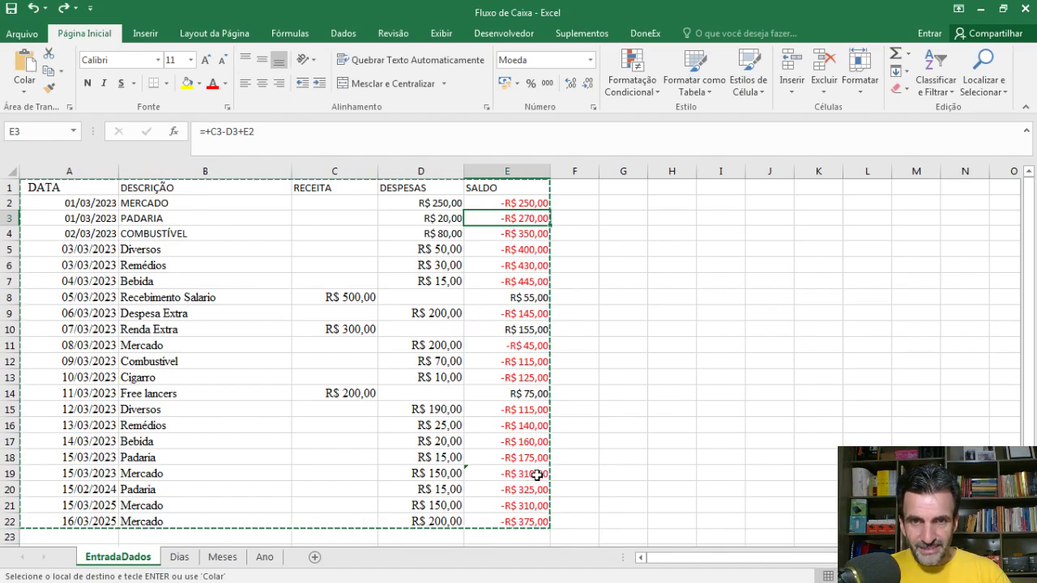
pyautogui.doubleClick(550, 227)
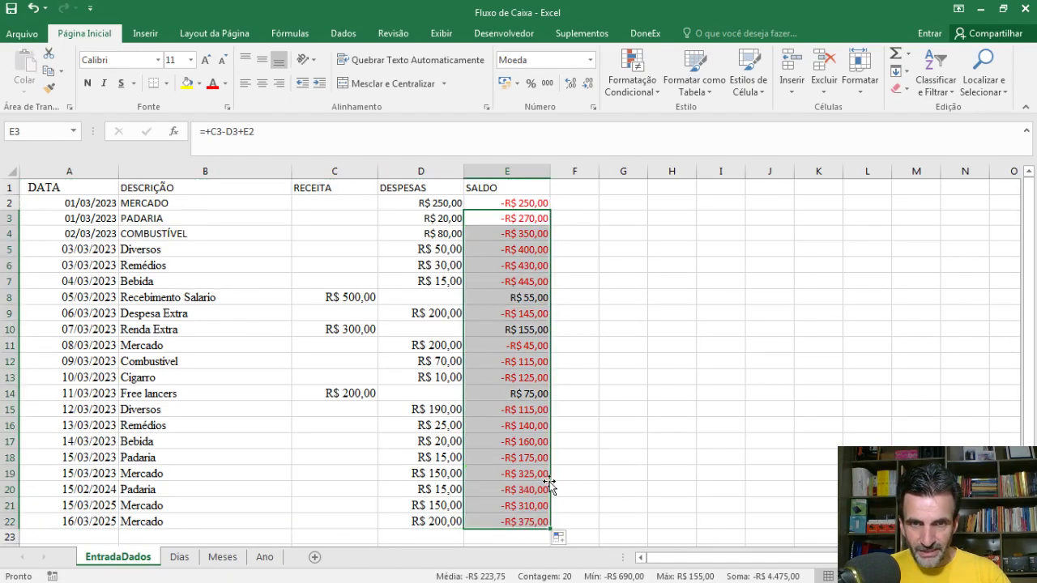
pyautogui.click(530, 522)
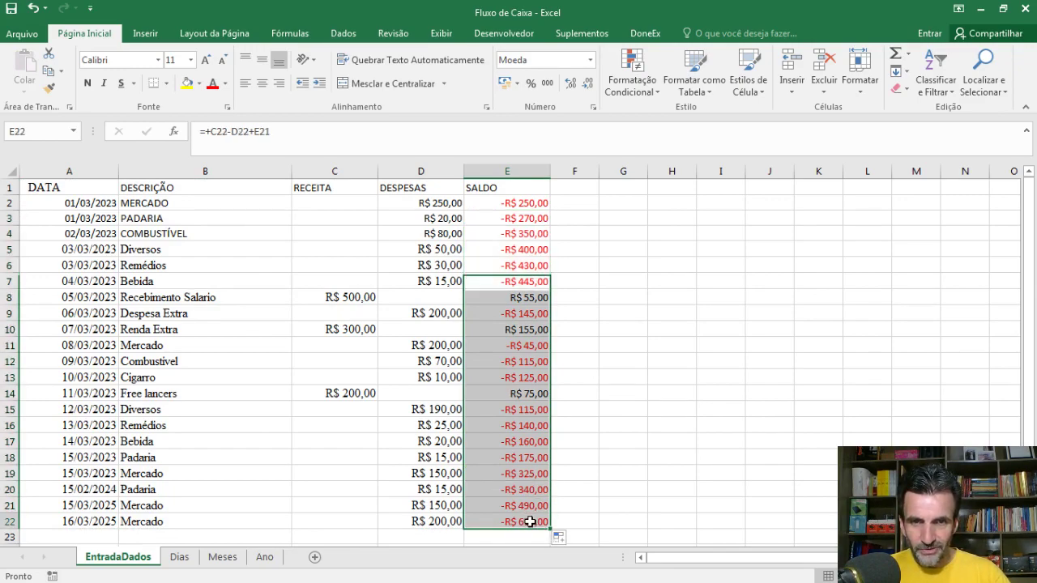
# Set the RECEITA amount of the Recebimento Salario entry in C8 to 3500
pyautogui.click(341, 316)
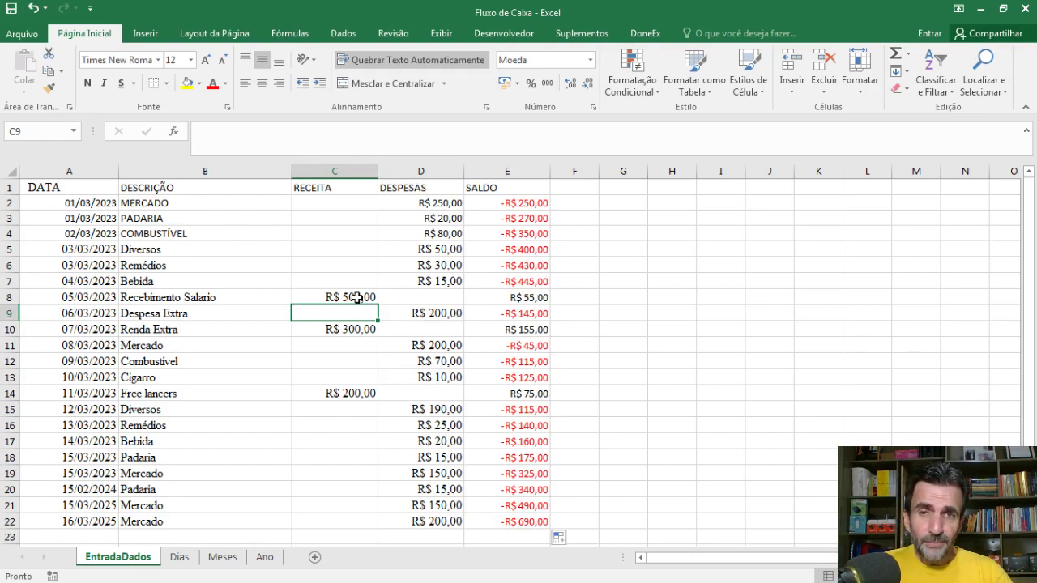
pyautogui.click(356, 298)
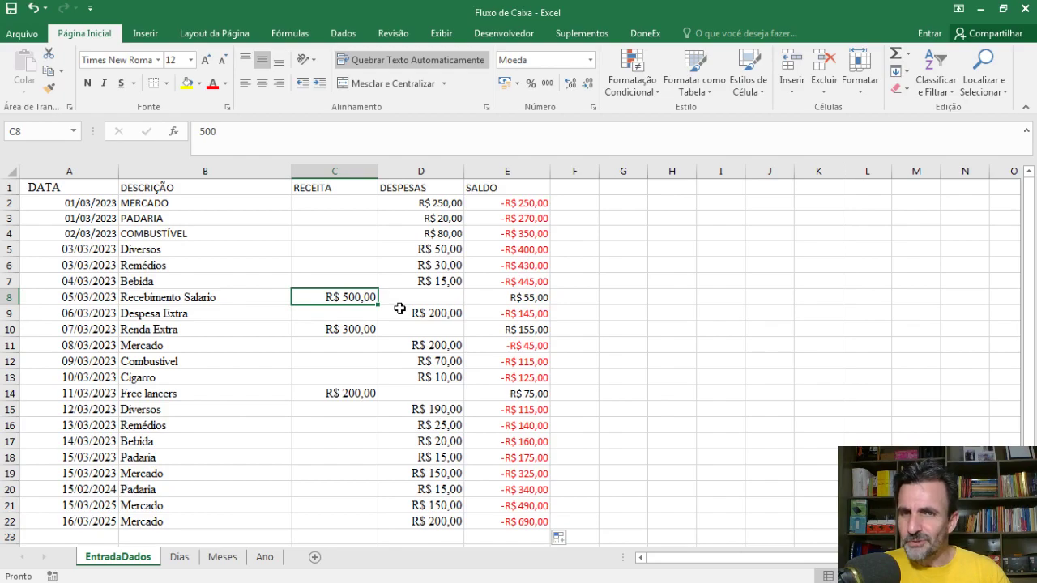
pyautogui.write('3500')
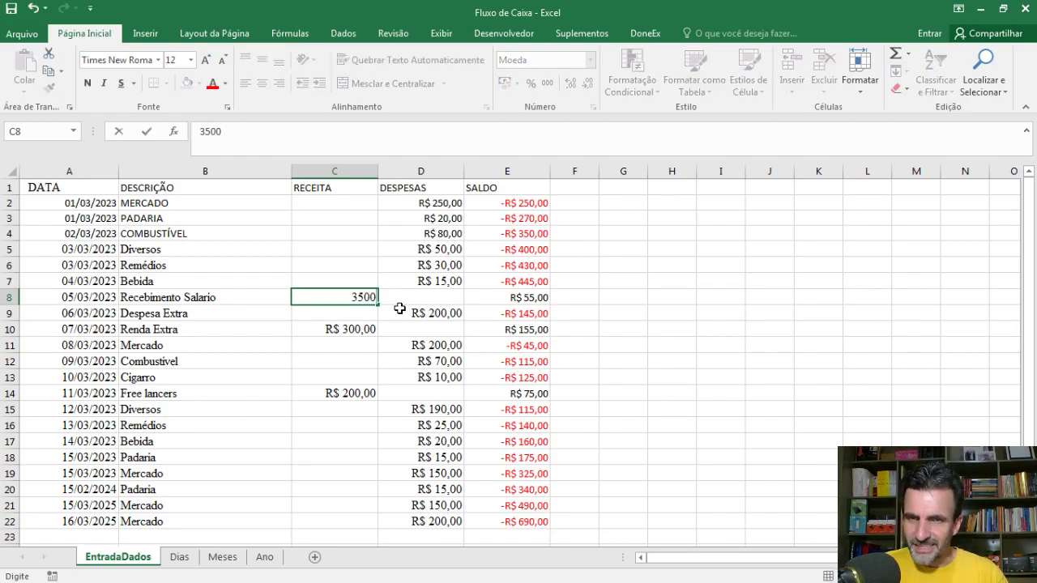
pyautogui.press('Down')
# Change the RECEITA amount of the Renda Extra entry in C10 to 1800
pyautogui.press('Down')
pyautogui.press('Down')
pyautogui.press('Up')
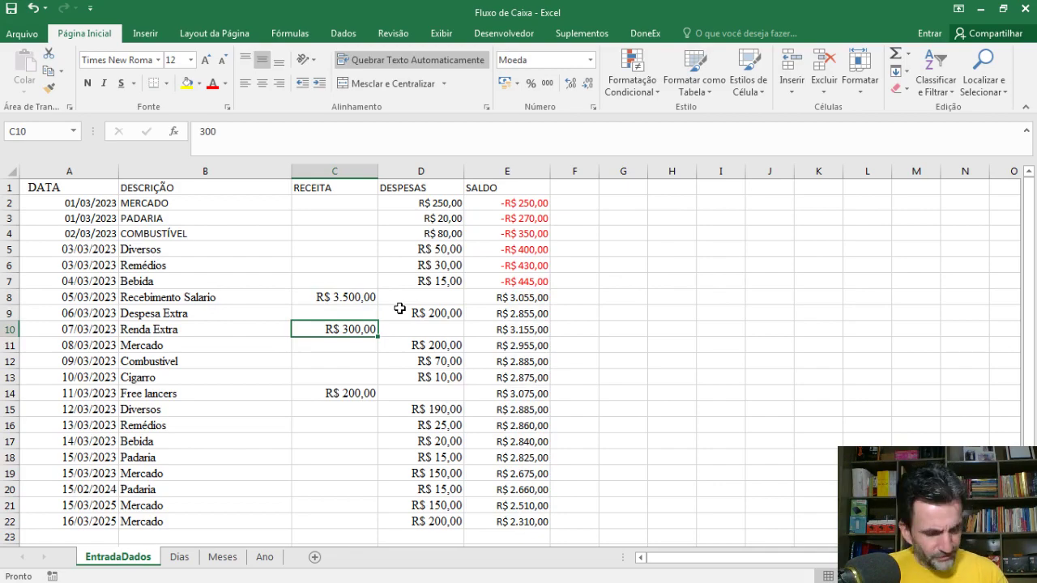
pyautogui.write('1800')
pyautogui.press('Return')
# Change the RECEITA amount of the Free lancers entry in C14 to 2000
pyautogui.press('Down')
pyautogui.press('Down')
pyautogui.press('Down')
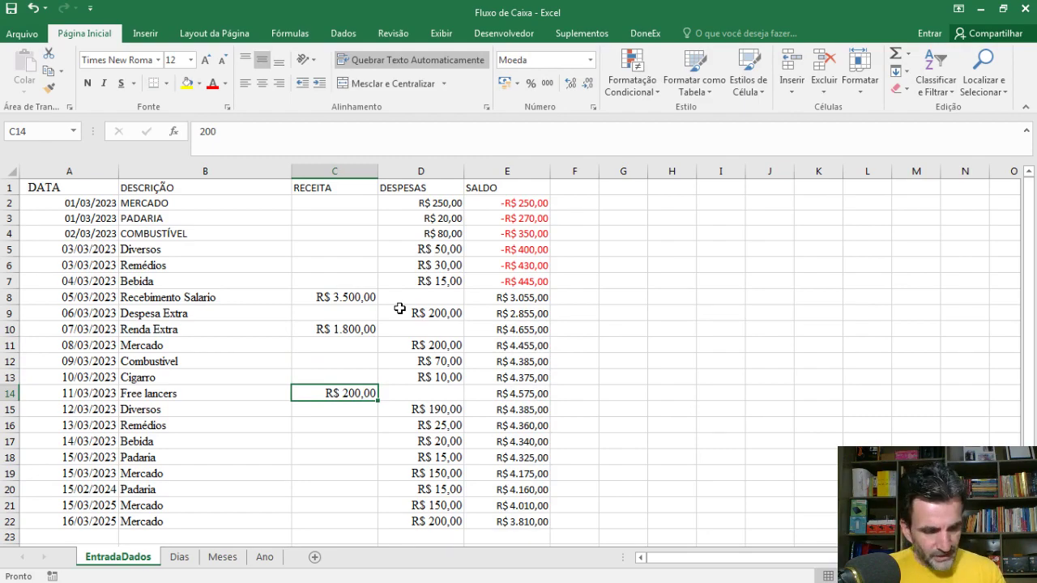
pyautogui.write('2000')
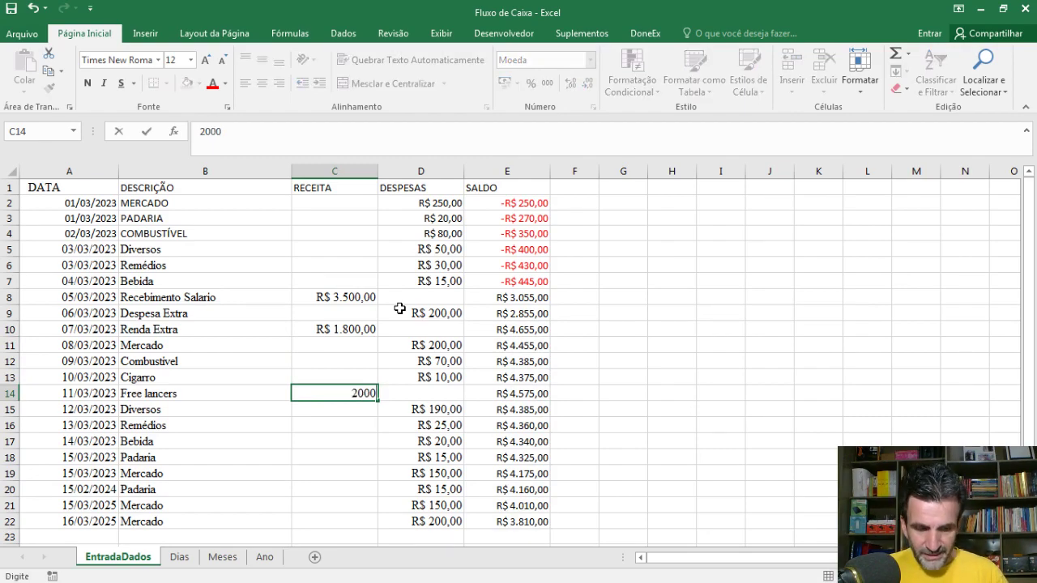
pyautogui.press('Return')
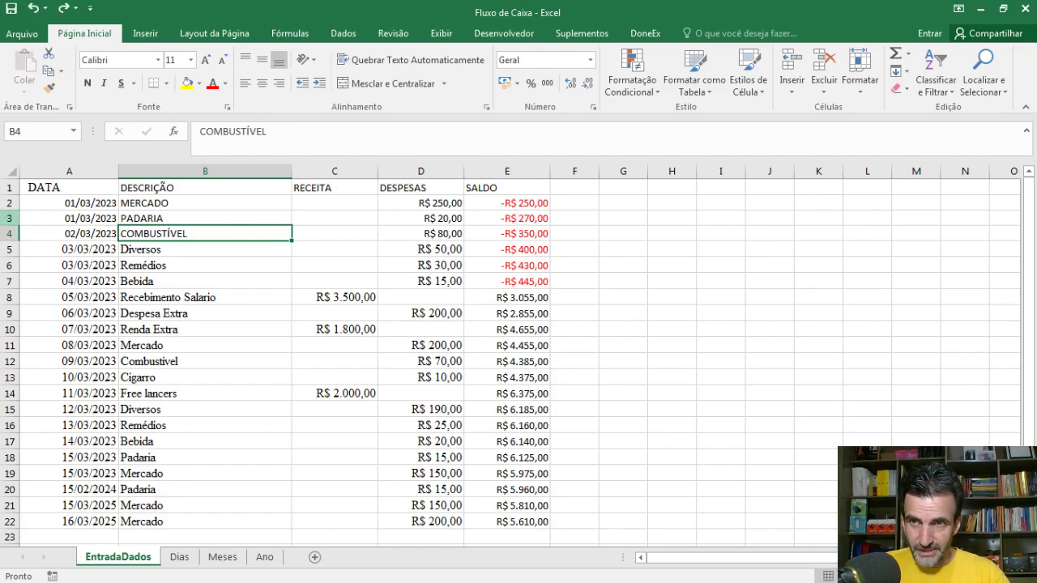
# Insert a blank row above the first MERCADO entry, directly below the header row
pyautogui.click(9, 202)
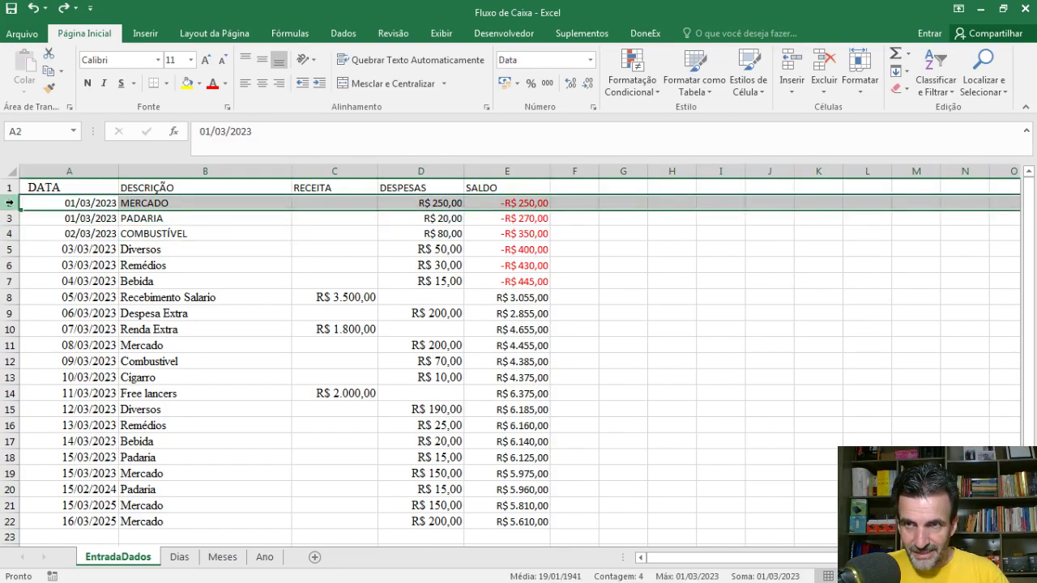
pyautogui.rightClick(9, 202)
pyautogui.click(96, 308)
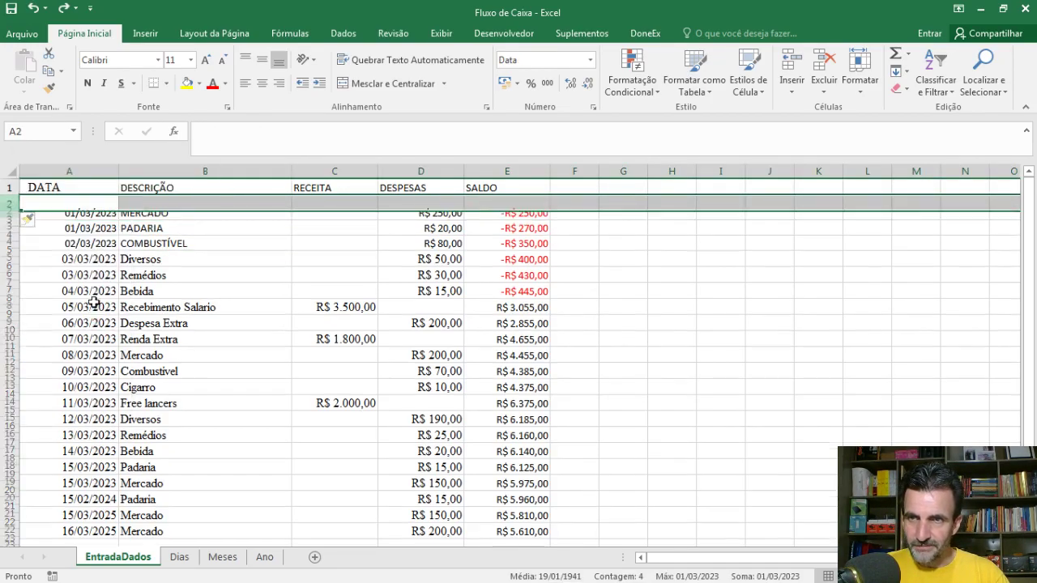
# Enter the date 01/03/2023 and the description "Saldo Inicial" in the blank row 2
pyautogui.click(86, 203)
pyautogui.write('01')
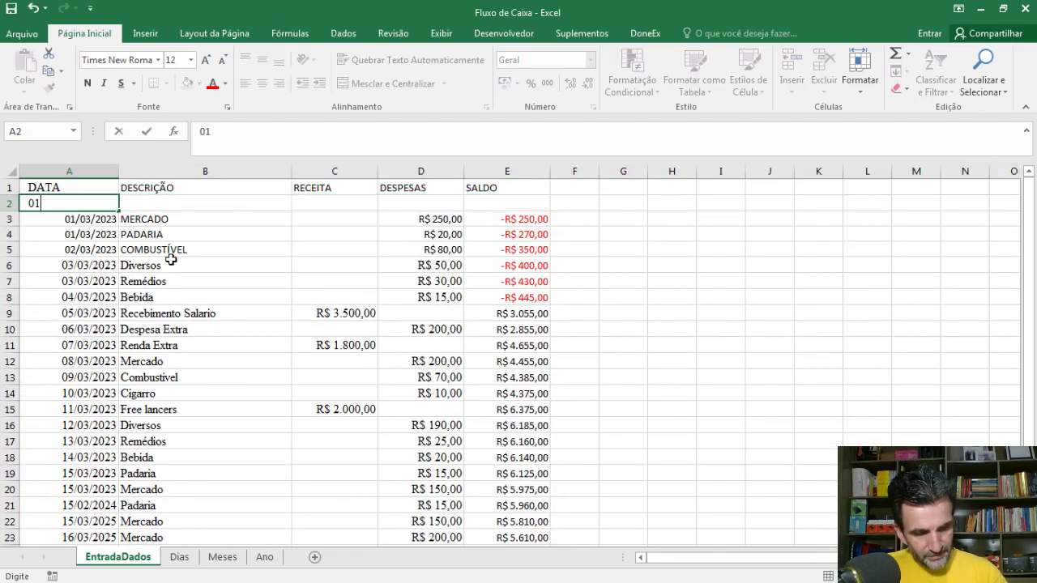
pyautogui.write('/03/2023')
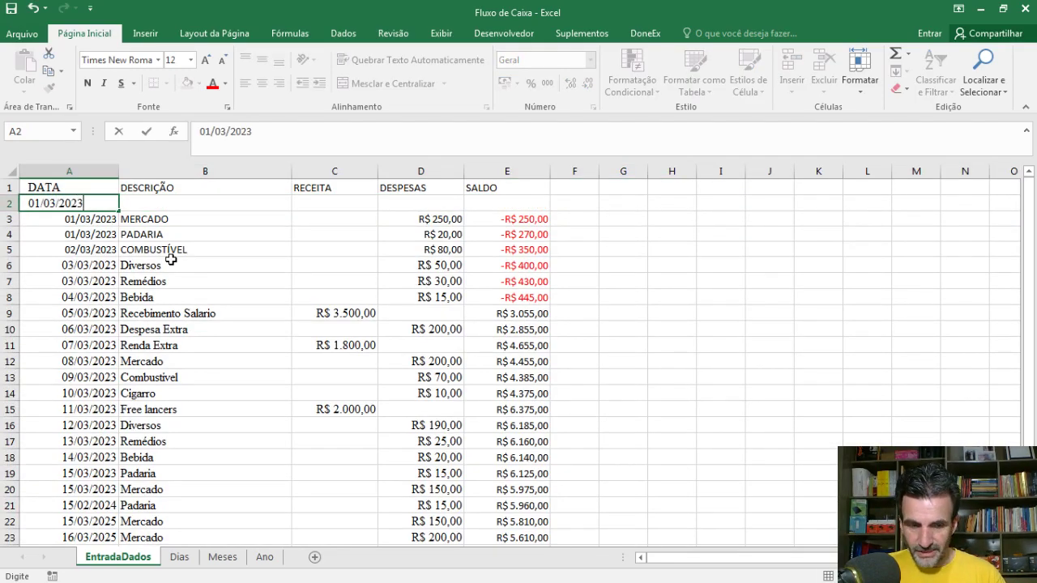
pyautogui.press('Tab')
pyautogui.write('Saldo ')
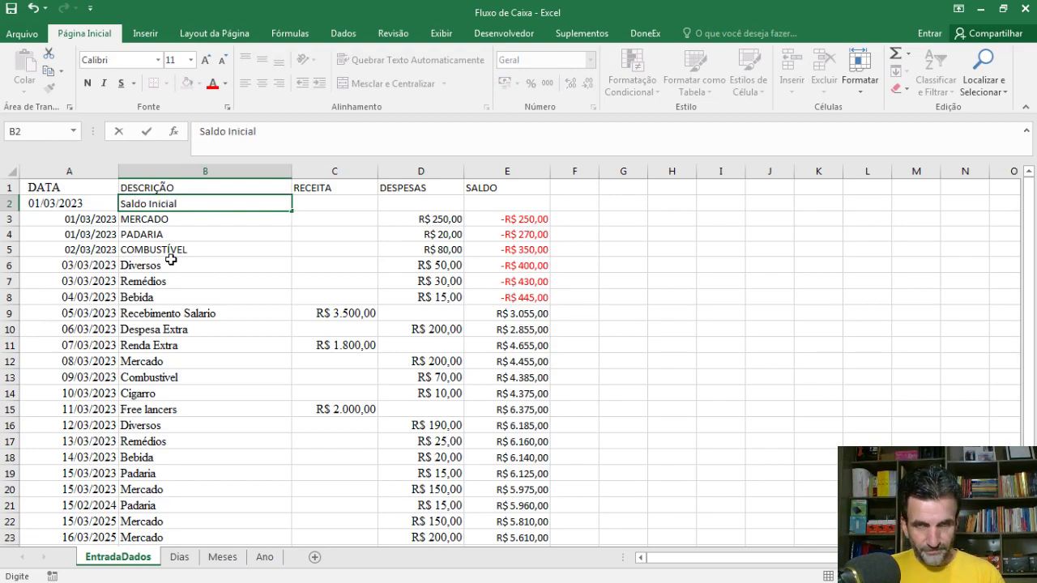
pyautogui.write('Inicial')
# Enter 1500 as the RECEITA amount of the Saldo Inicial row
pyautogui.press('Tab')
pyautogui.press('Tab')
pyautogui.hotkey('shift', 'Tab')
pyautogui.write('1500')
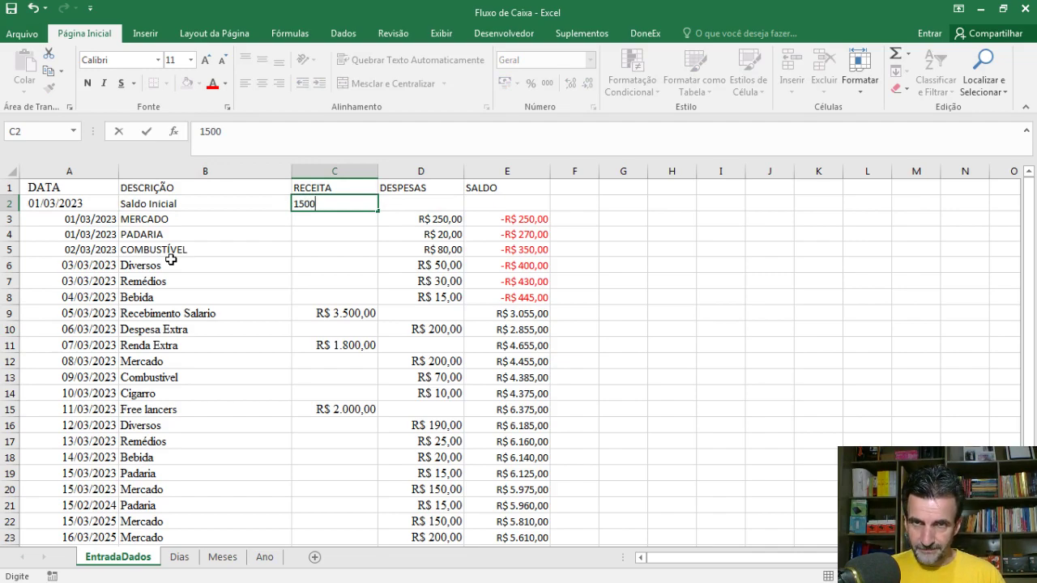
pyautogui.press('Tab')
pyautogui.hotkey('shift', 'Tab')
pyautogui.press('Return')
# Copy the balance formula from E3 into E2 of the Saldo Inicial row
pyautogui.click(502, 207)
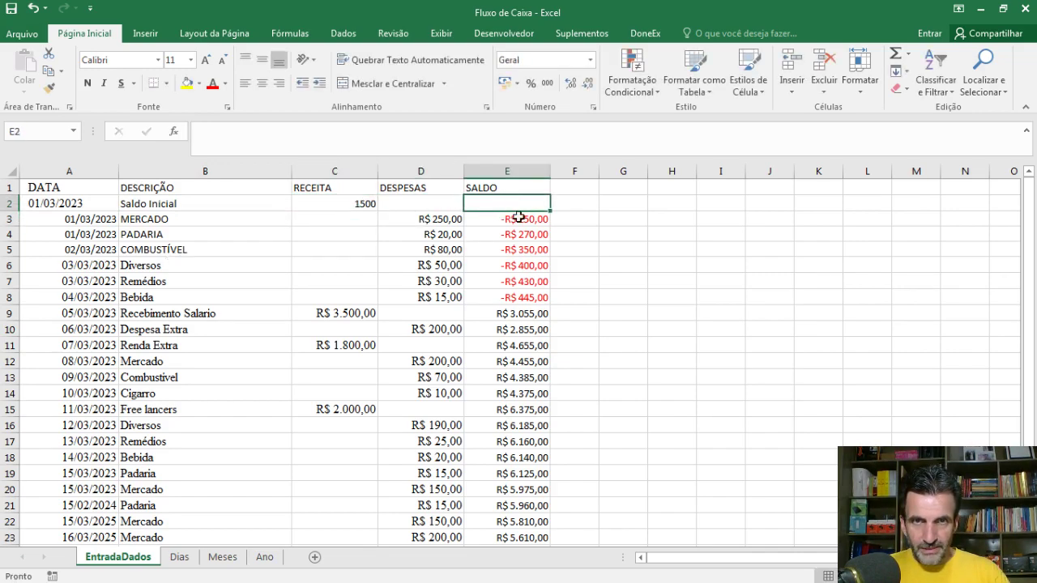
pyautogui.click(532, 225)
pyautogui.hotkey('ctrl', 'c')
pyautogui.click(525, 205)
pyautogui.hotkey('ctrl', 'v')
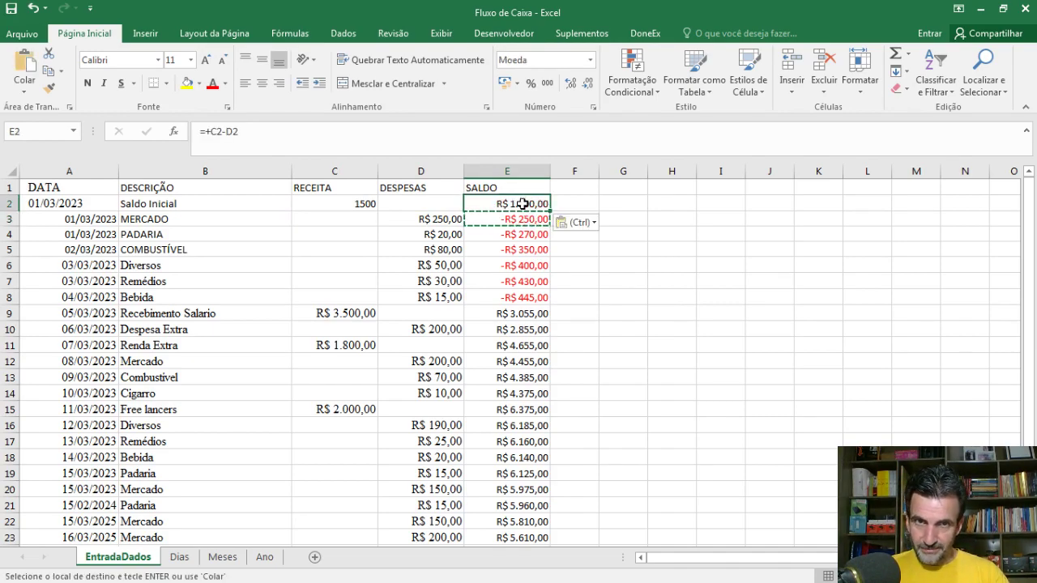
# Copy the cumulative balance formula from E5 into E3 so the first MERCADO row adds the previous balance
pyautogui.click(504, 221)
pyautogui.click(453, 207)
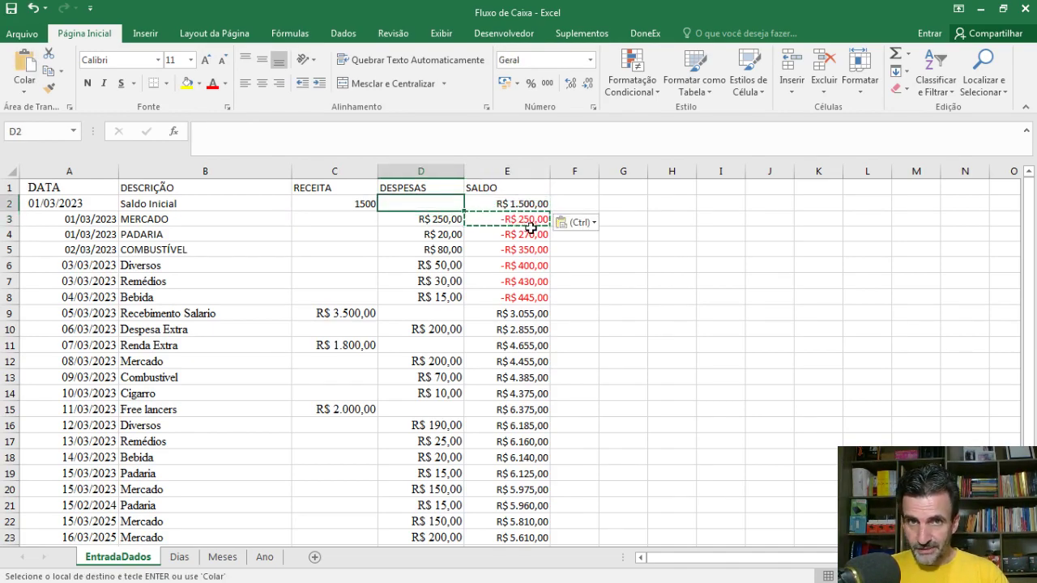
pyautogui.press('Escape')
pyautogui.click(531, 224)
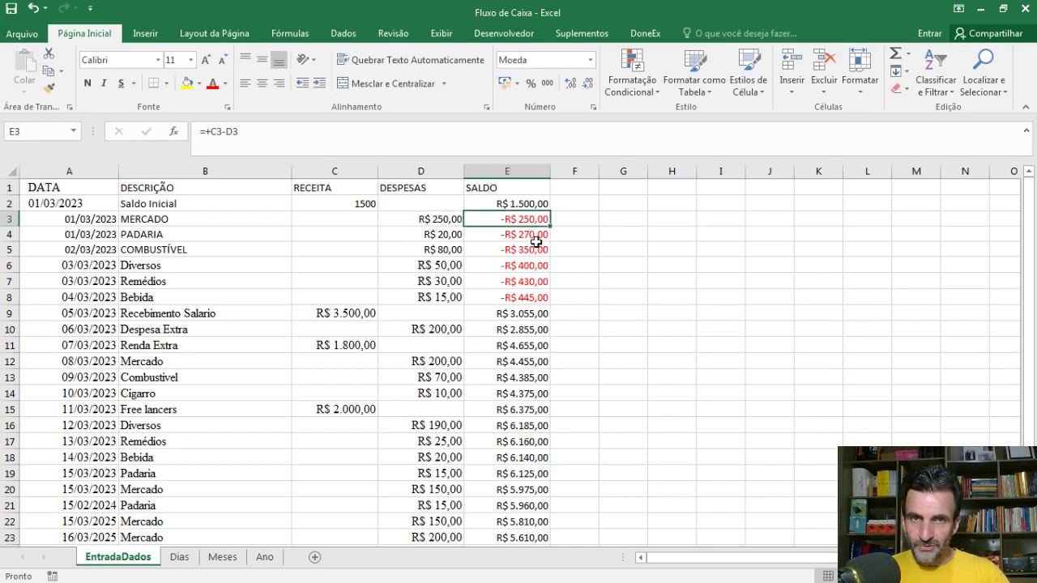
pyautogui.click(537, 246)
pyautogui.hotkey('ctrl', 'c')
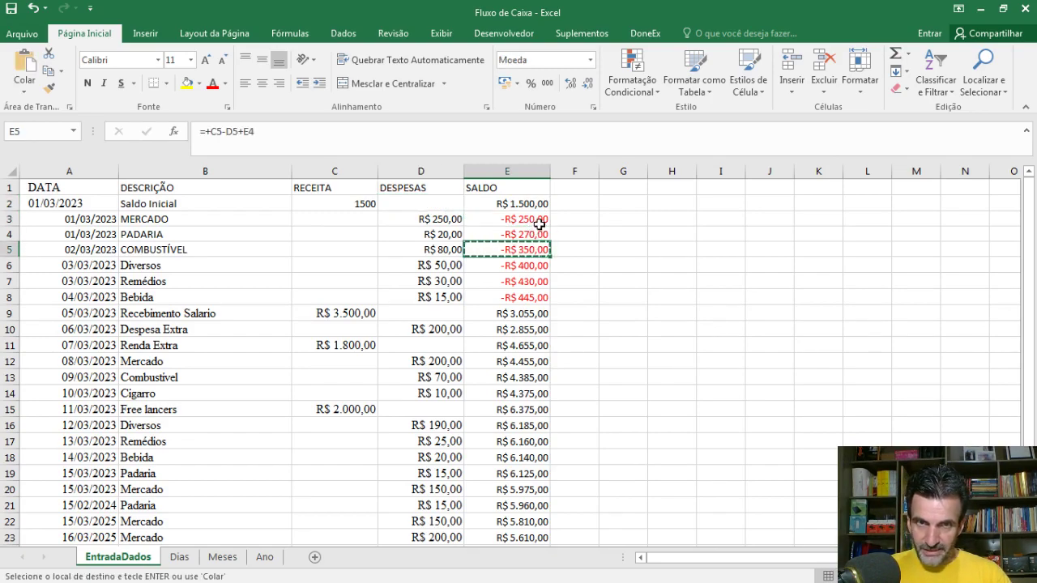
pyautogui.click(539, 220)
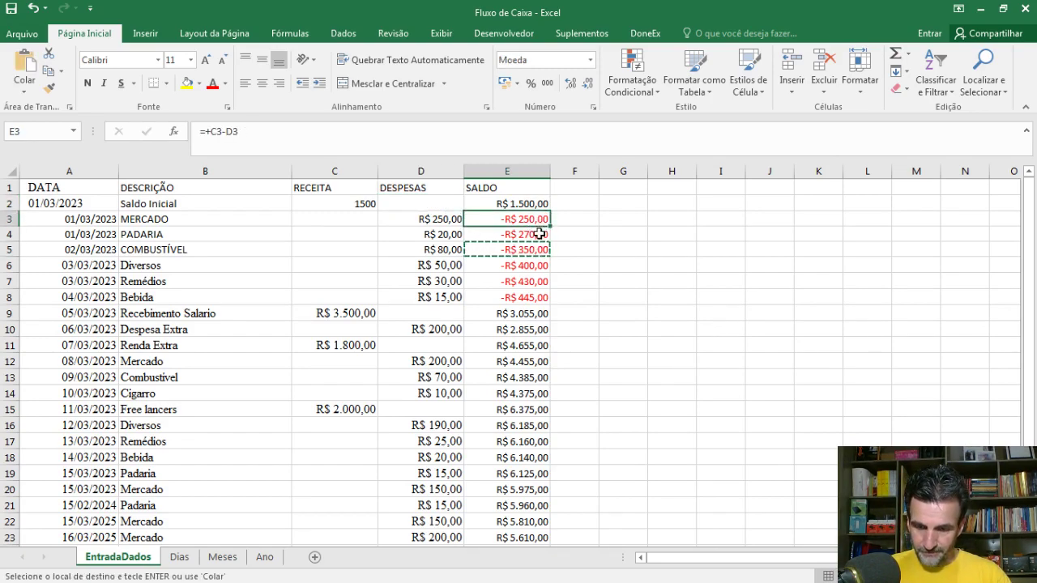
pyautogui.hotkey('ctrl', 'v')
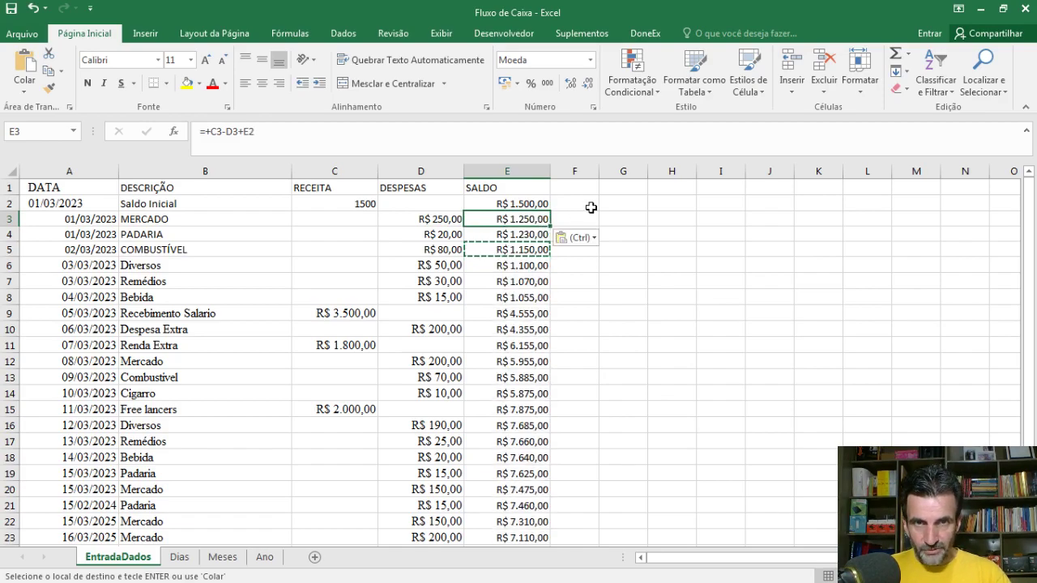
# Fill the cumulative balance formula from E3 down to E23 and check the formula in the last row
pyautogui.doubleClick(549, 226)
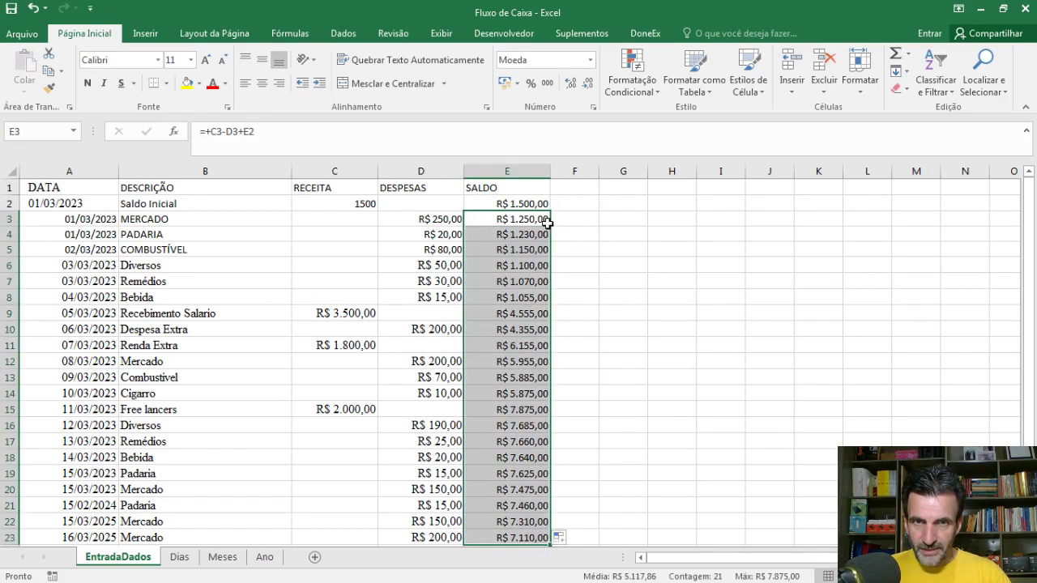
pyautogui.scroll(-4, 519, 376)
pyautogui.scroll(2, 519, 376)
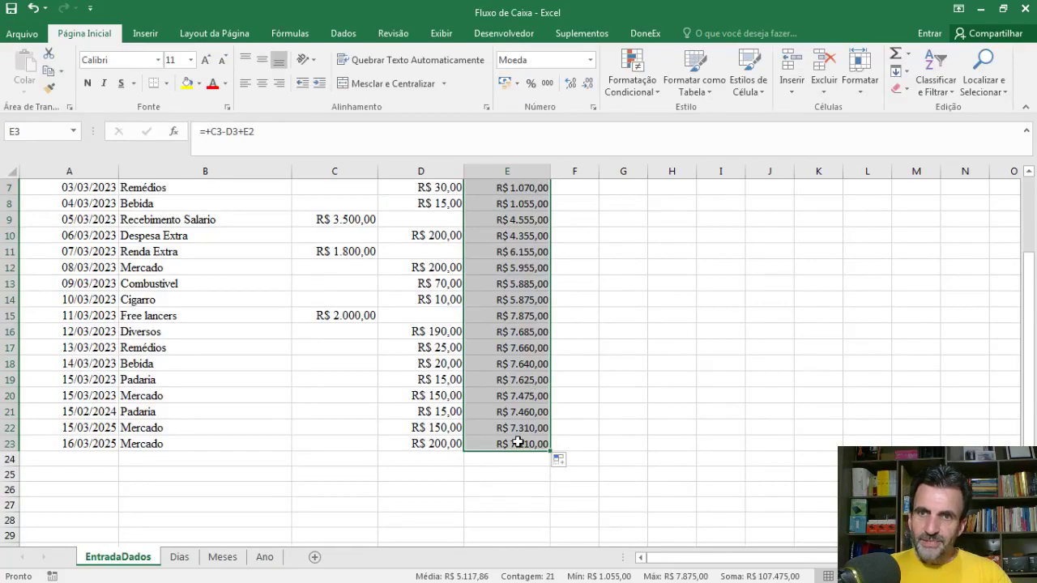
pyautogui.click(519, 445)
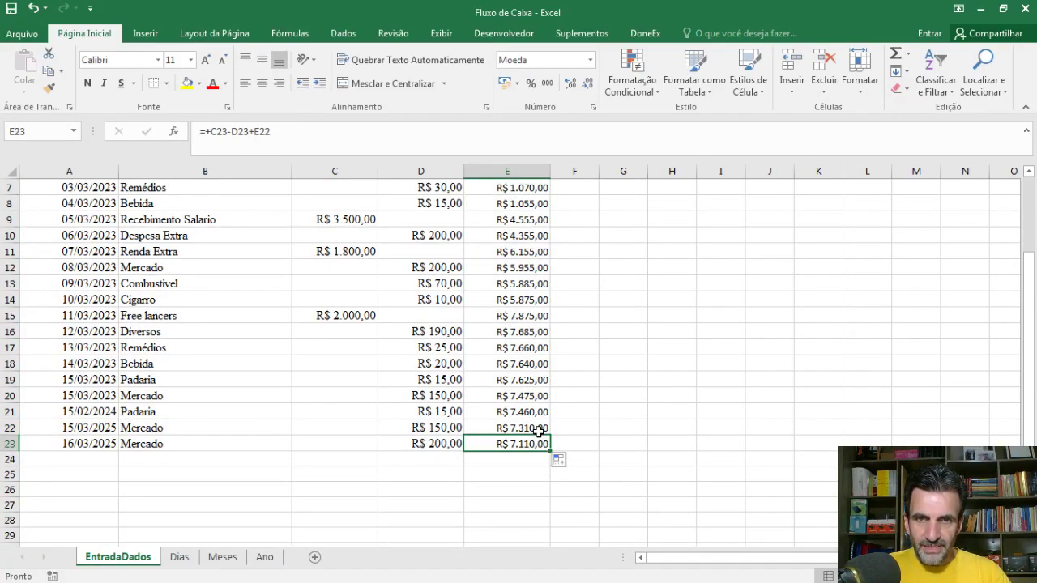
pyautogui.scroll(1, 538, 429)
pyautogui.scroll(1, 522, 470)
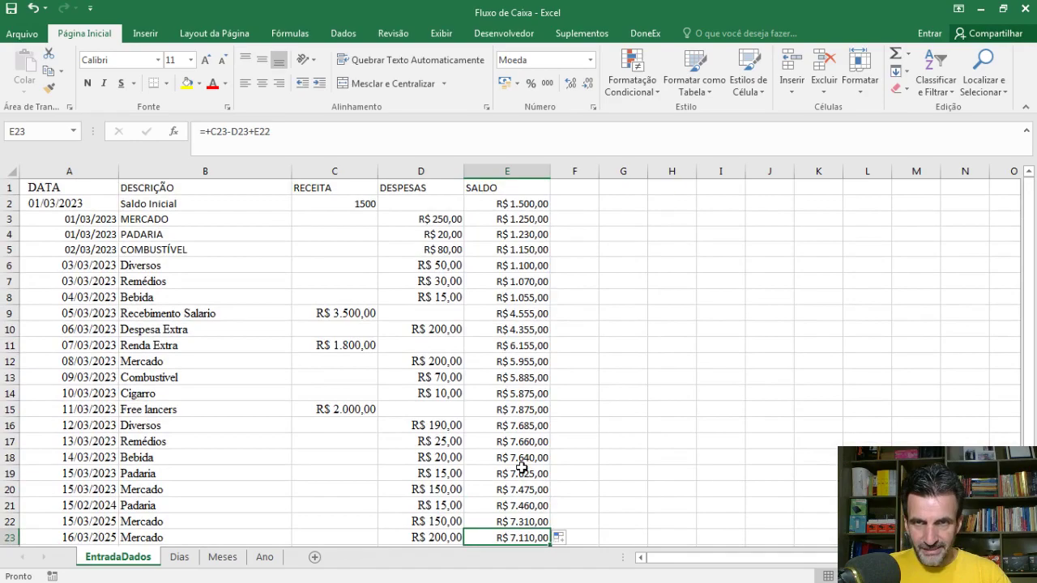
# Apply the accounting number format to the RECEITA, DESPESAS and SALDO amounts in C2:E23
pyautogui.click(365, 205)
pyautogui.scroll(-2, 523, 435)
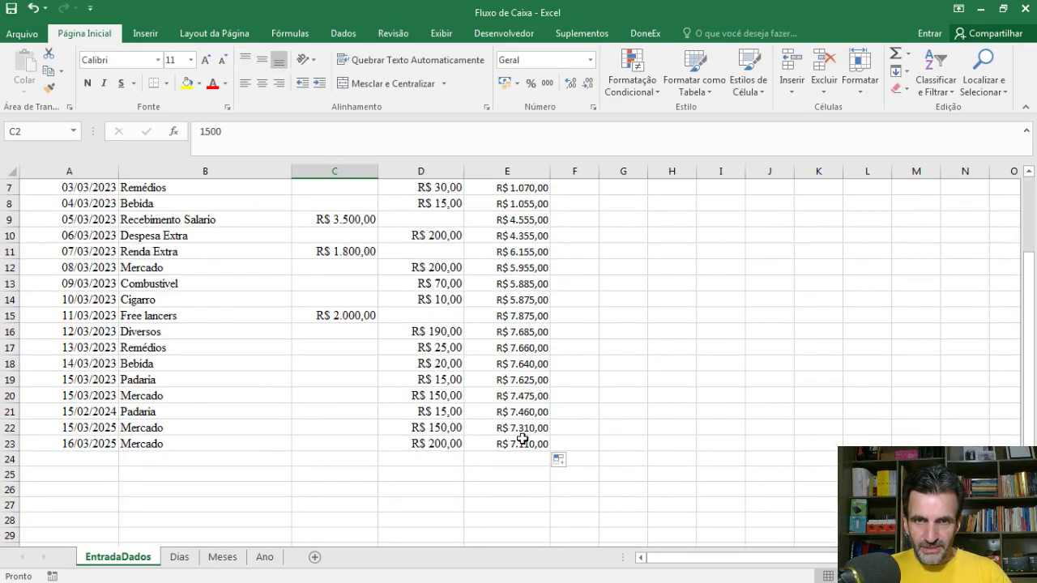
pyautogui.keyDown('shift'); pyautogui.click(525, 437); pyautogui.keyUp('shift')
pyautogui.scroll(2, 527, 435)
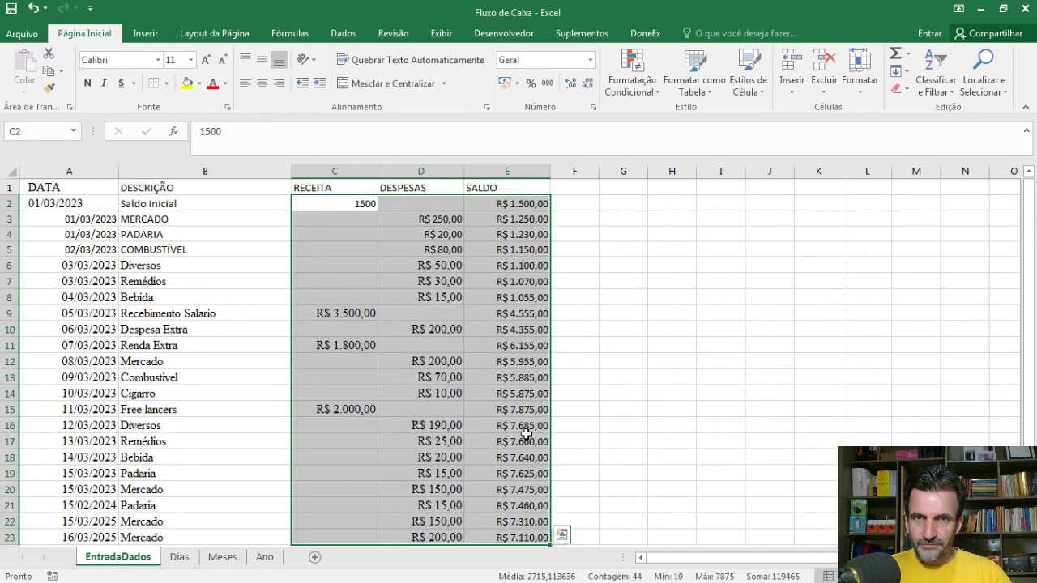
pyautogui.click(505, 82)
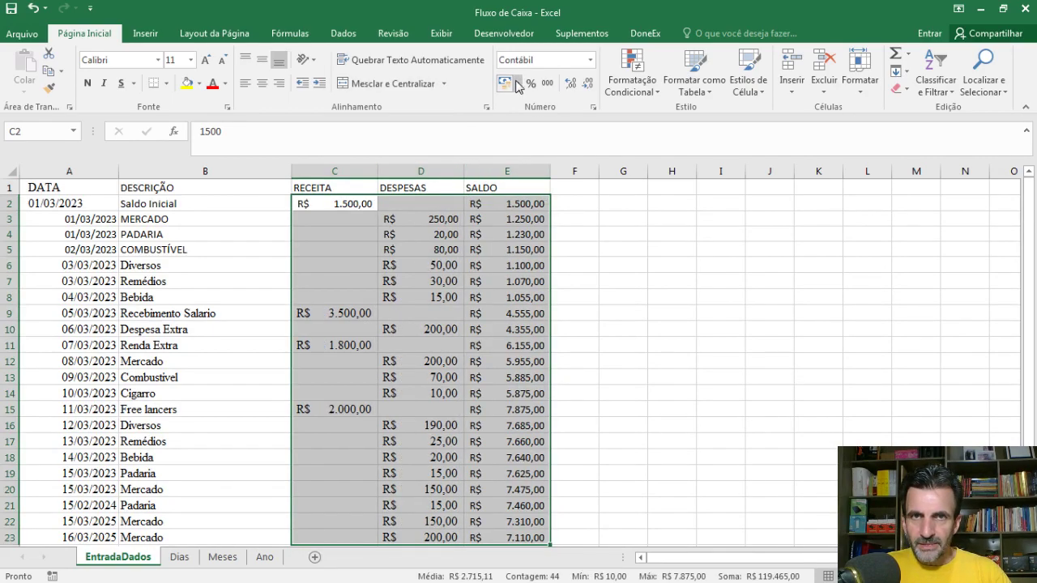
# Format C2:E23 as Moeda with two decimals and red -R$ negatives, and match the A2 date's formatting to the dates below
pyautogui.rightClick(377, 237)
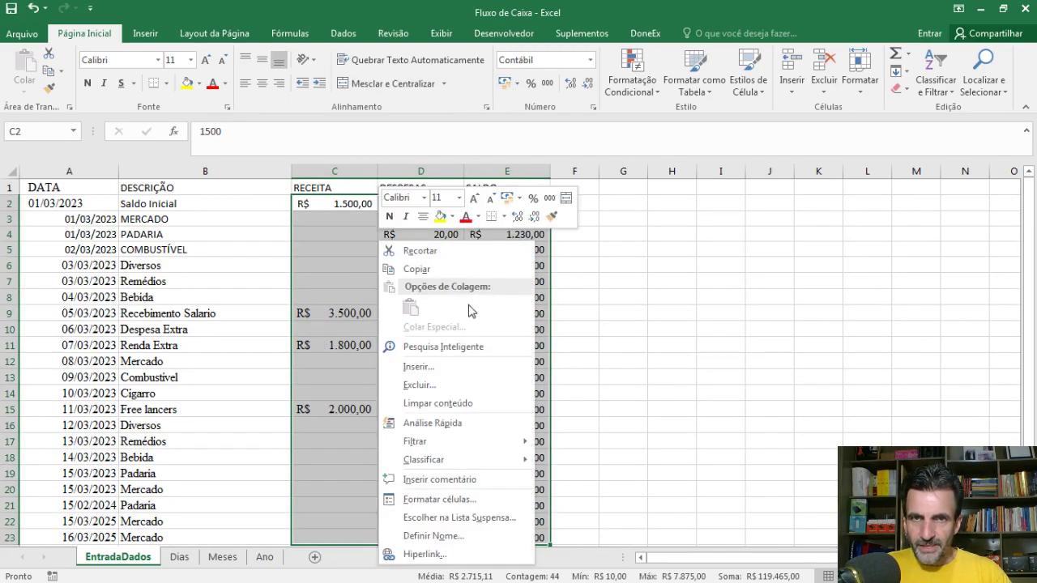
pyautogui.click(480, 497)
pyautogui.click(308, 316)
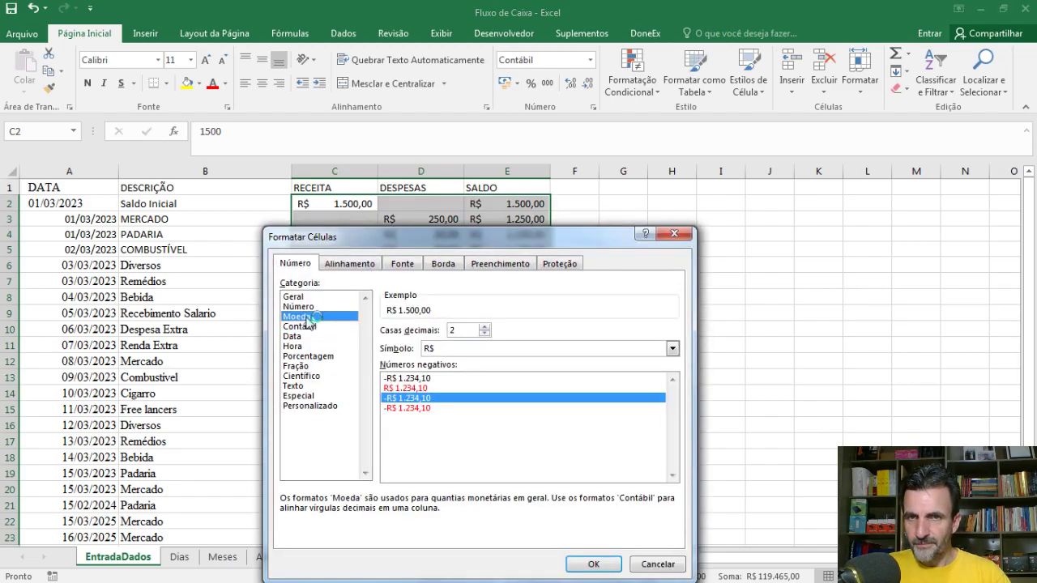
pyautogui.click(421, 408)
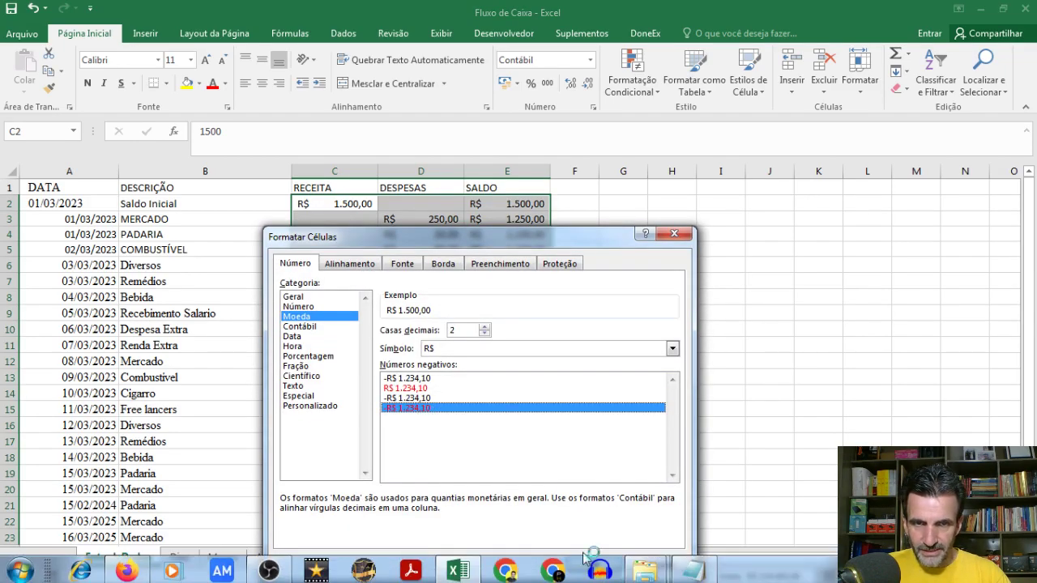
pyautogui.click(602, 564)
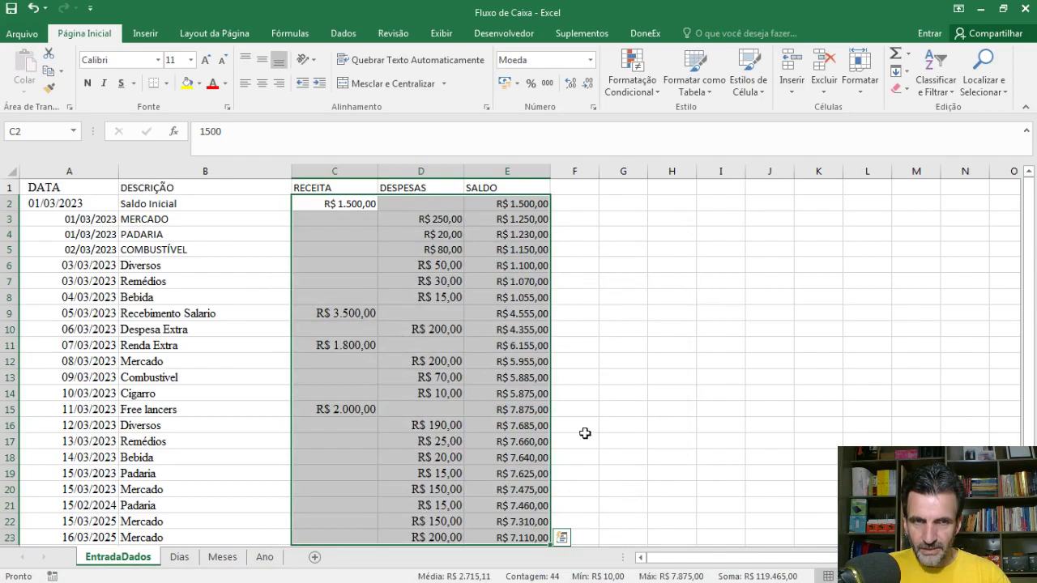
pyautogui.click(84, 204)
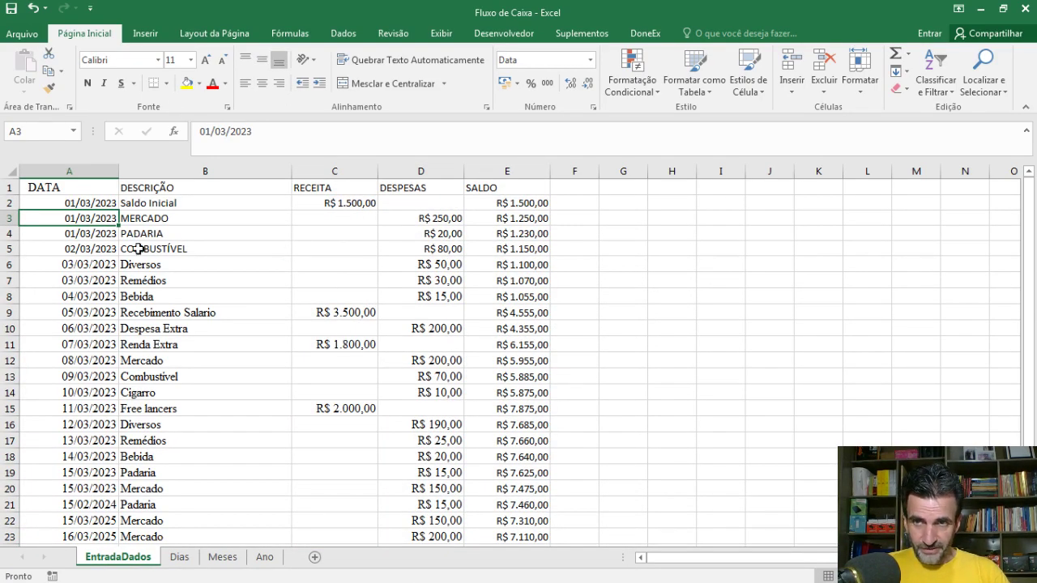
pyautogui.click(63, 187)
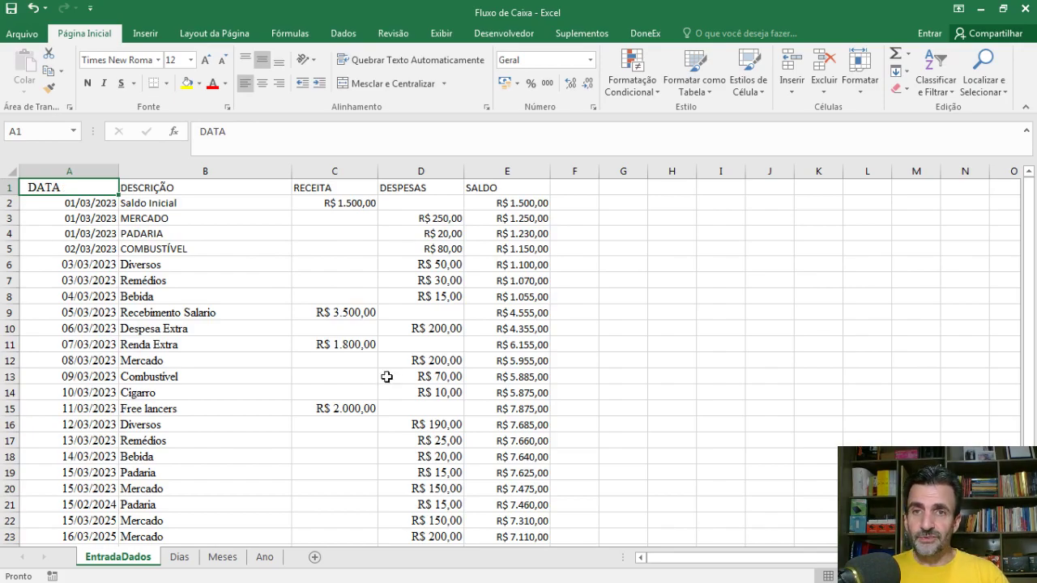
pyautogui.scroll(-1, 373, 273)
pyautogui.keyDown('shift'); pyautogui.click(523, 489); pyautogui.keyUp('shift')
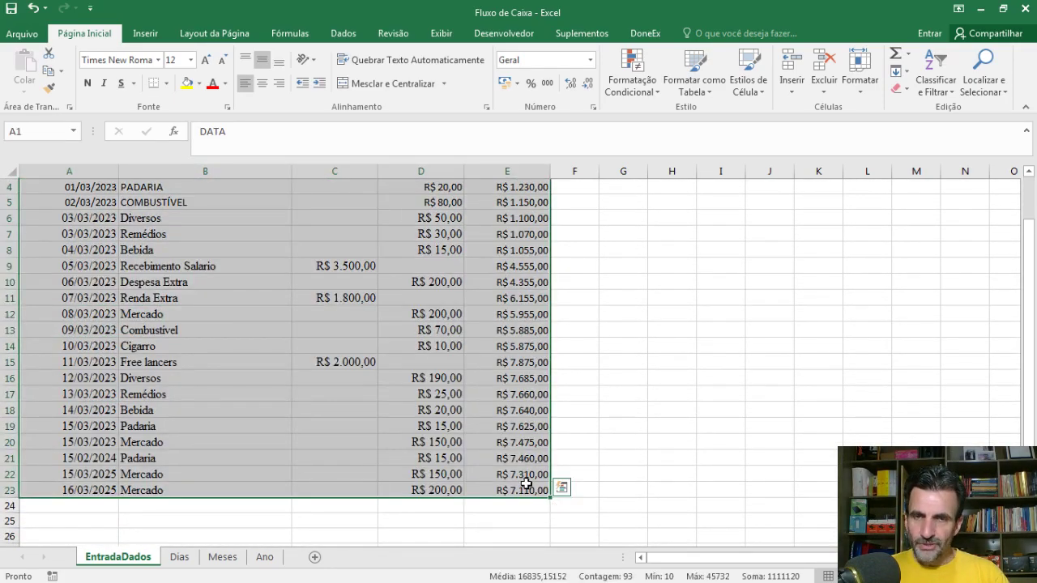
pyautogui.scroll(1, 508, 440)
pyautogui.click(77, 278)
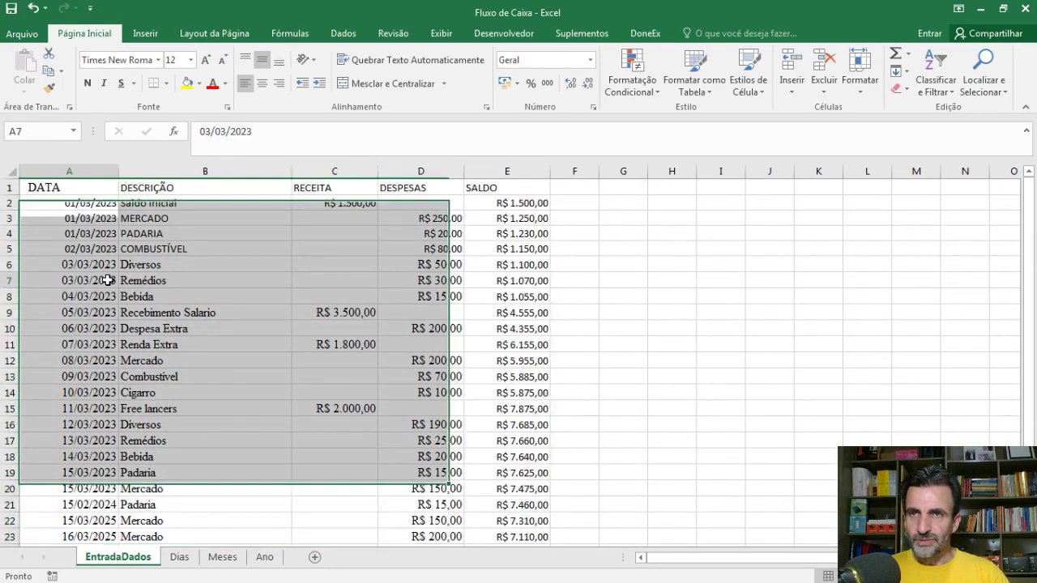
pyautogui.click(77, 191)
# Convert the cash-flow data in A1:E23 into a table with headers
pyautogui.click(174, 280)
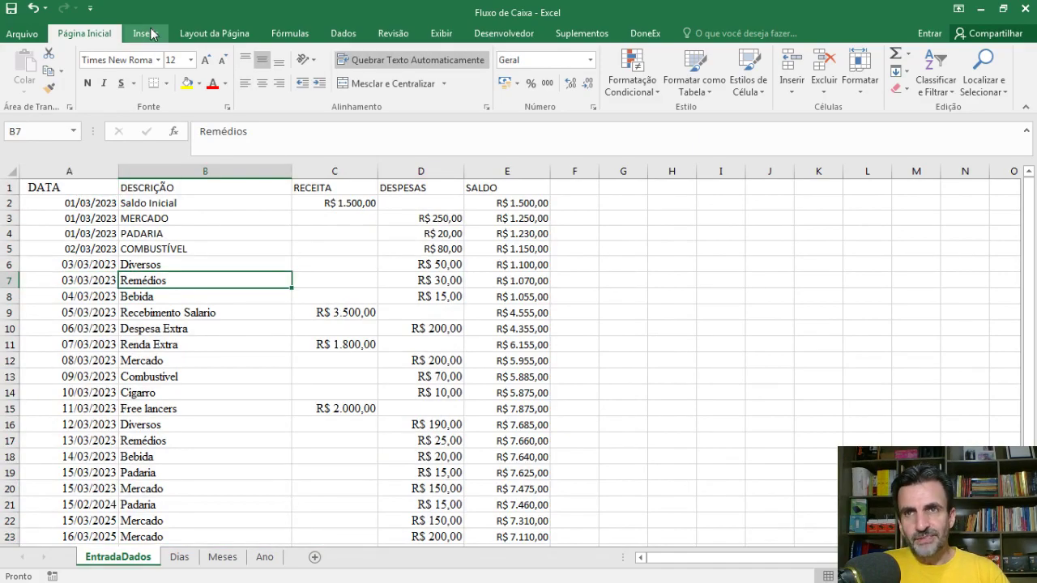
pyautogui.click(151, 33)
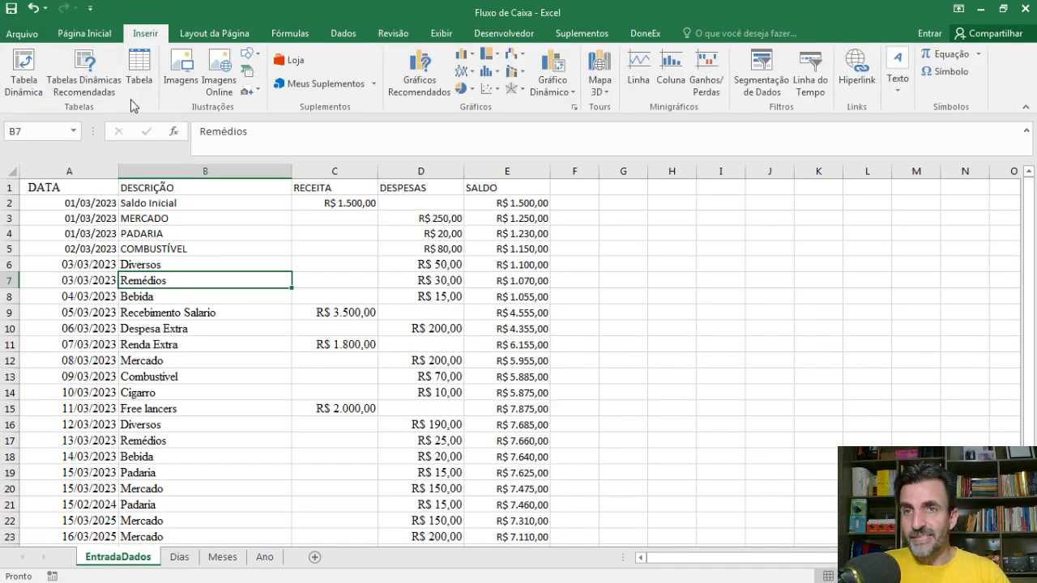
pyautogui.click(139, 73)
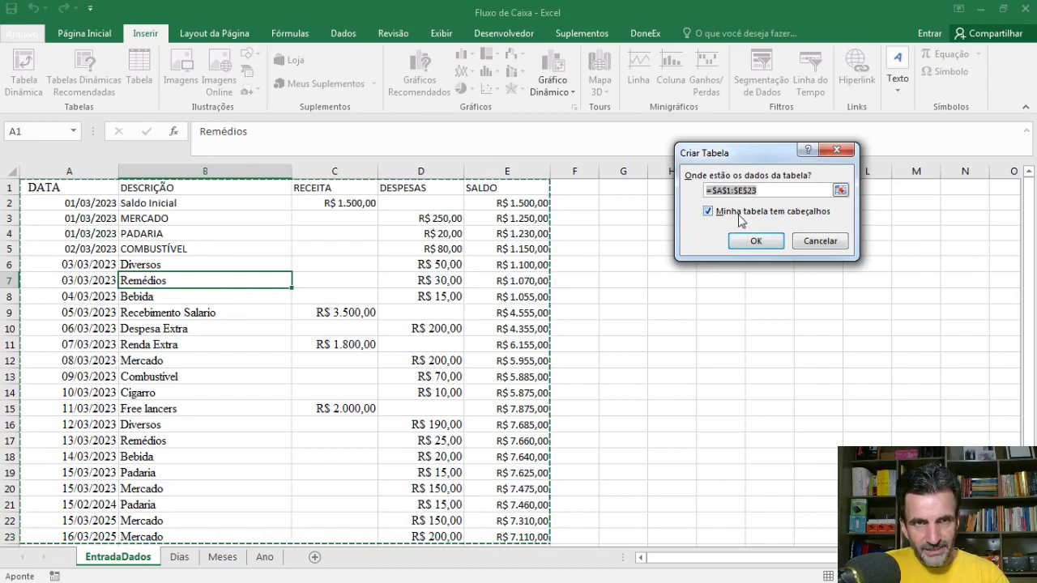
pyautogui.click(752, 243)
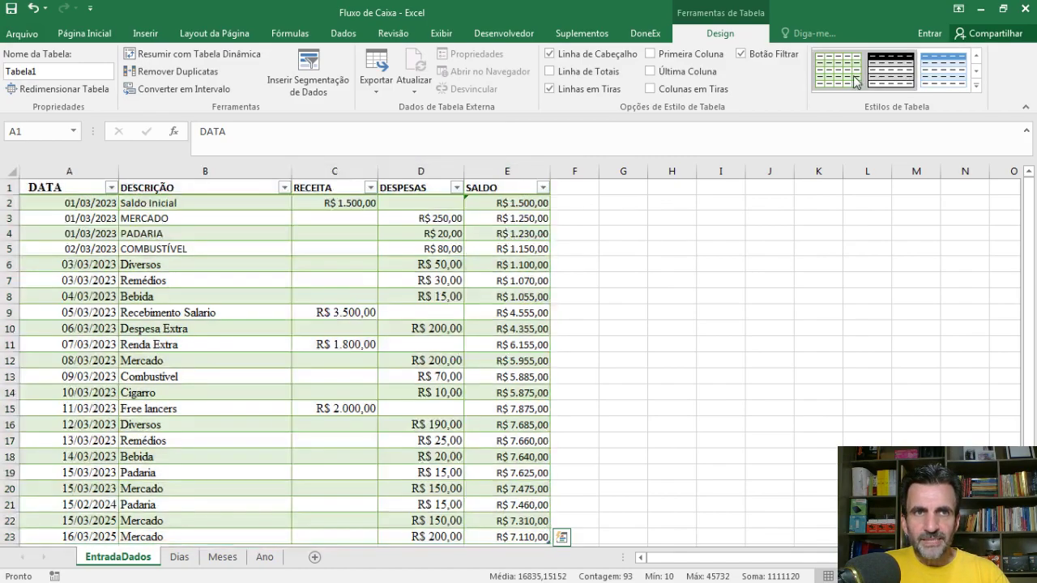
# Apply the blue banded table style with a solid blue header row to the cash-flow table
pyautogui.click(838, 70)
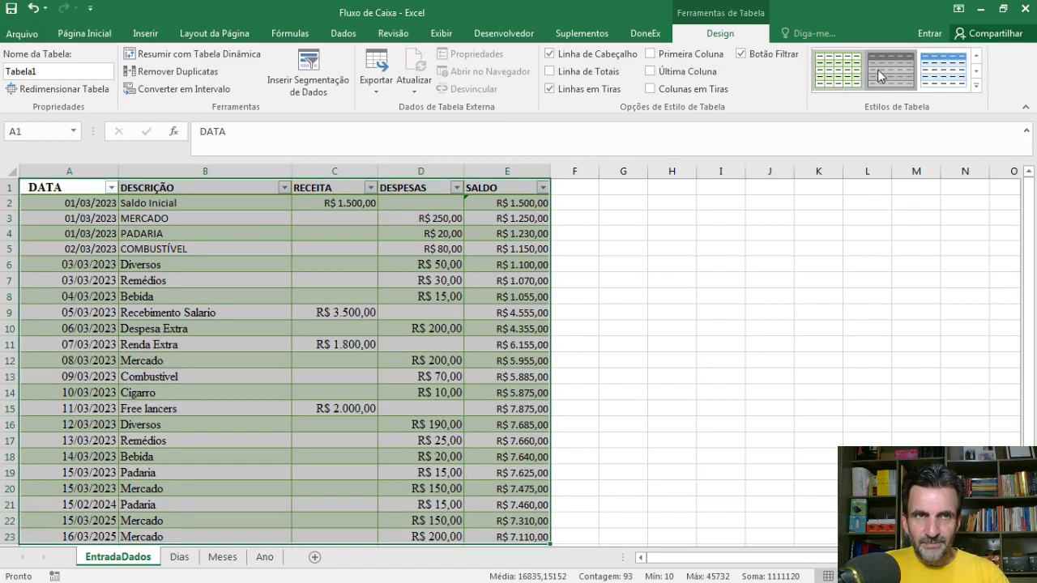
pyautogui.click(940, 73)
pyautogui.click(243, 245)
pyautogui.scroll(-3, 284, 286)
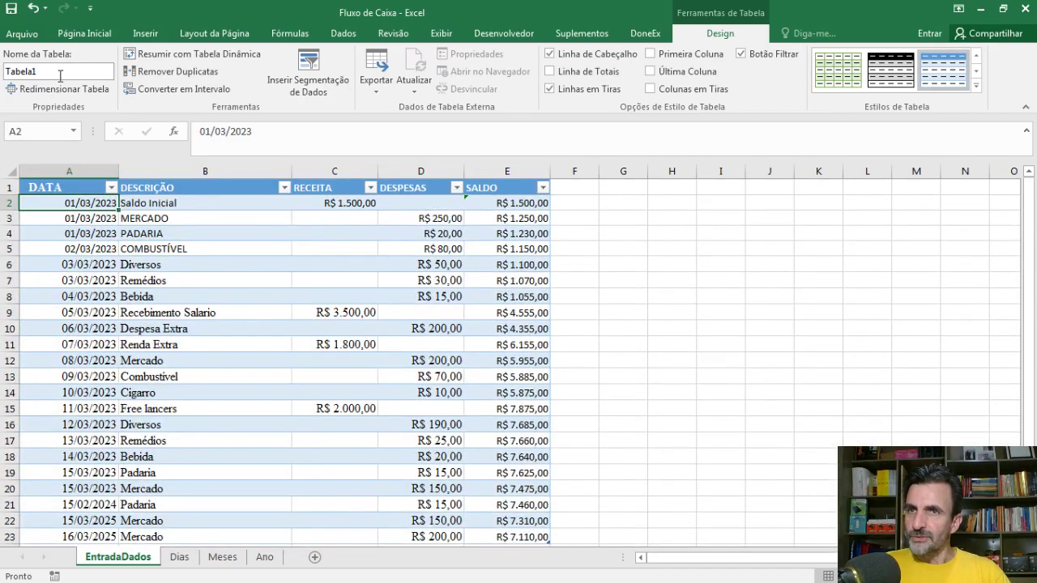
pyautogui.click(60, 69)
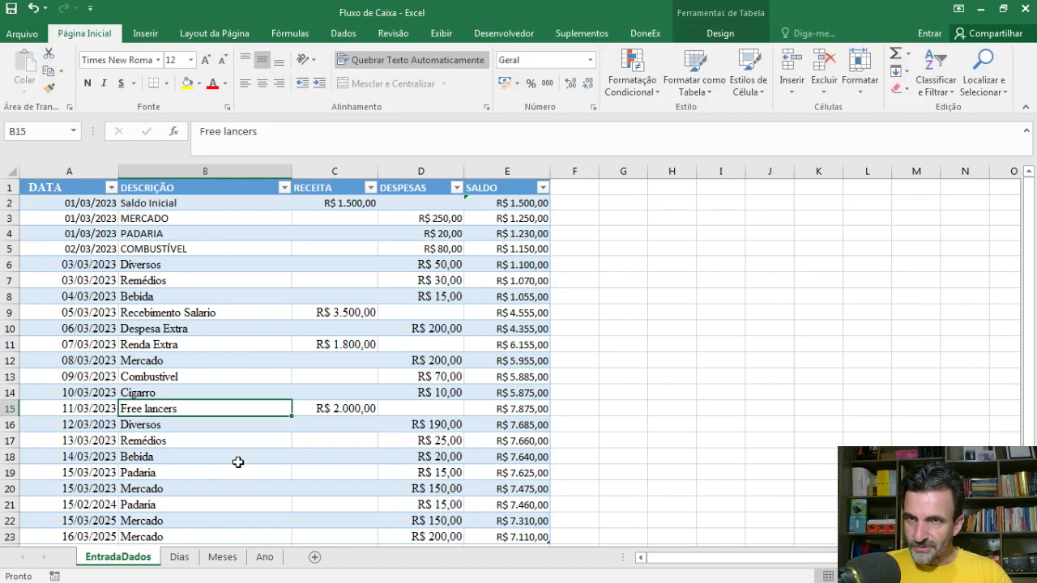
# Open the Dias sheet, look over its PivotTable and refresh all PivotTables with the updated entries
pyautogui.click(180, 558)
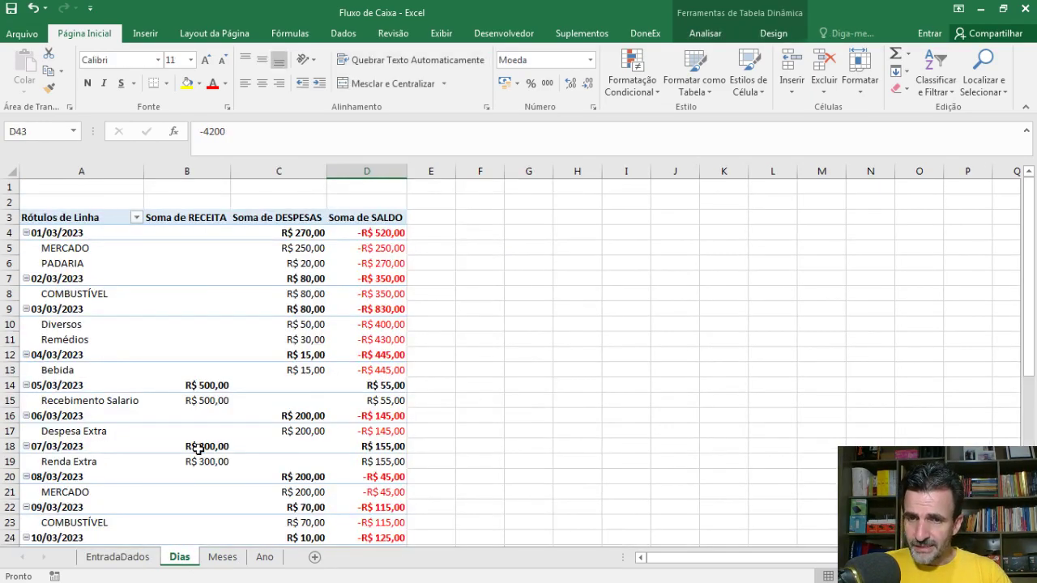
pyautogui.scroll(-7, 278, 276)
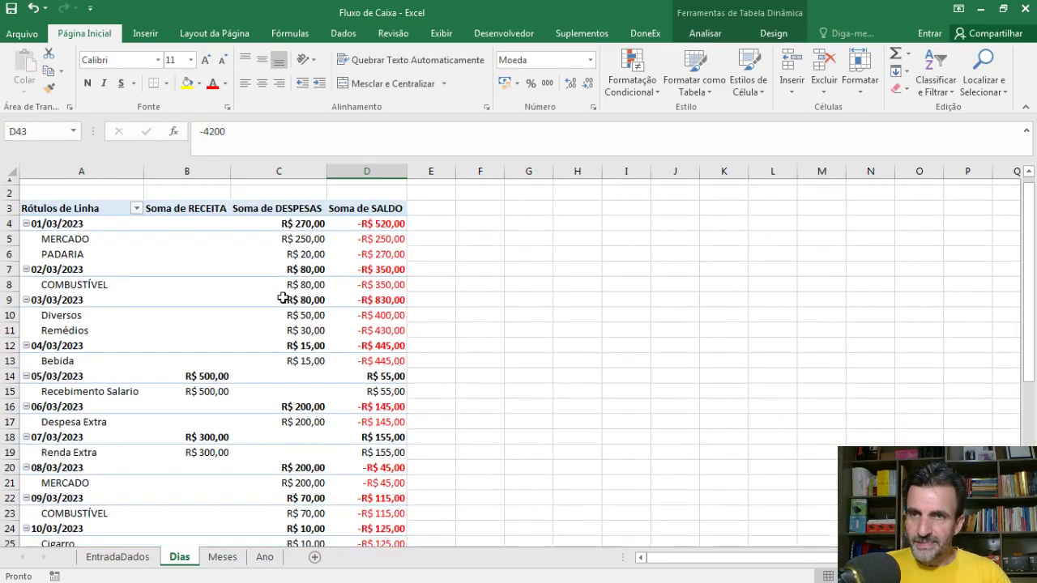
pyautogui.scroll(-3, 278, 306)
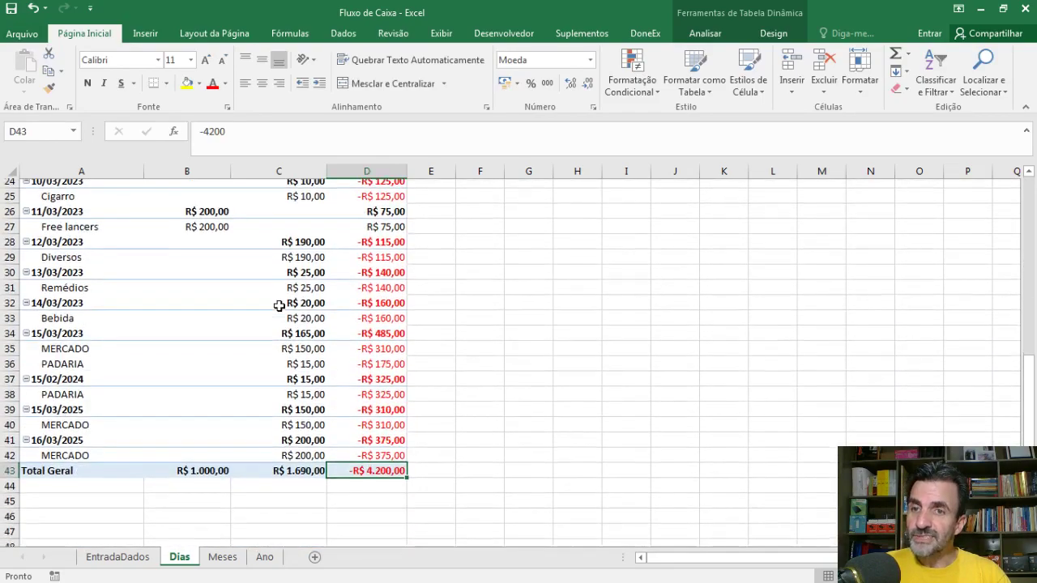
pyautogui.scroll(10, 277, 307)
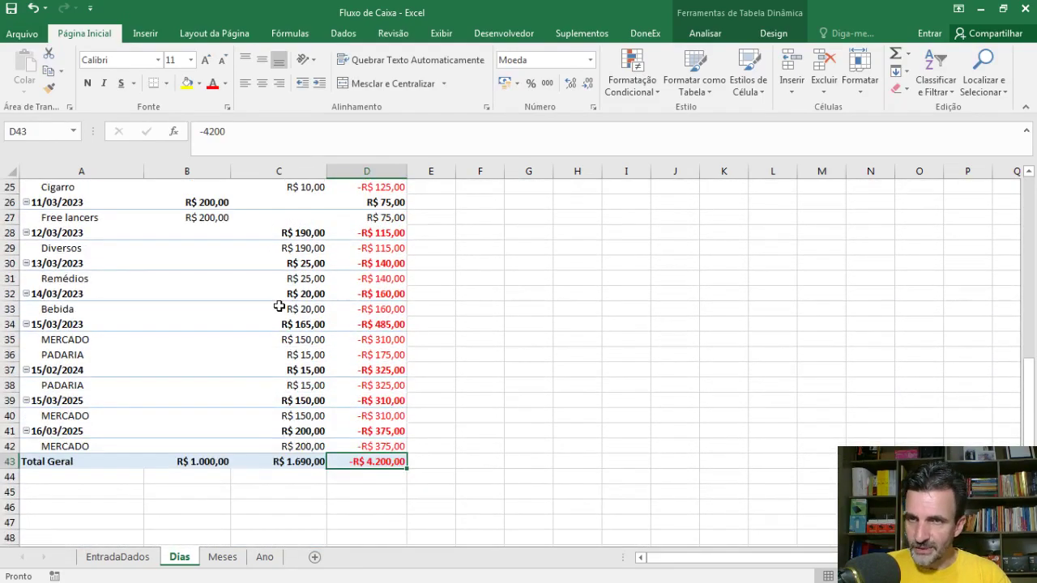
pyautogui.click(706, 33)
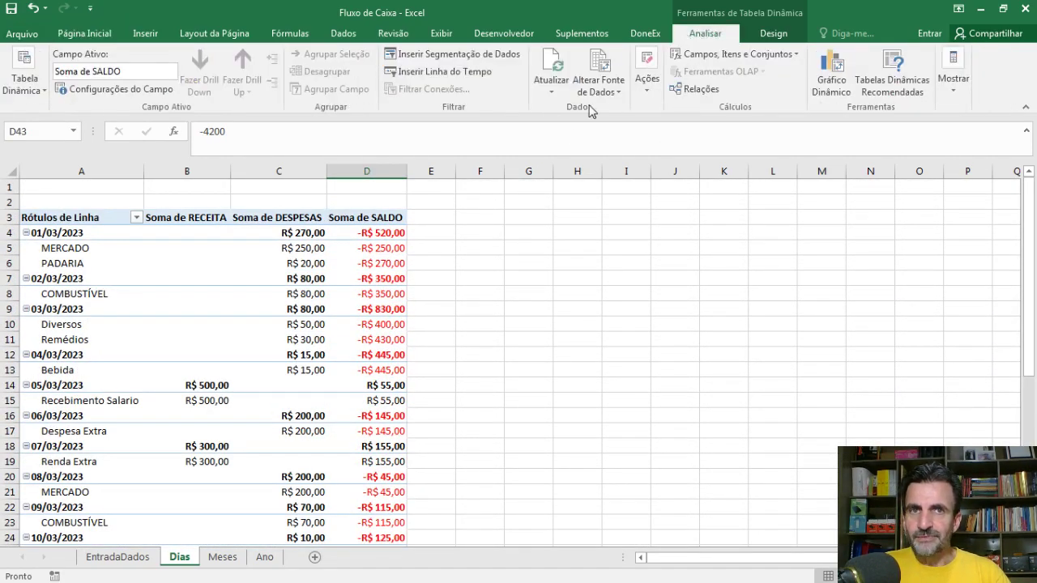
pyautogui.click(553, 87)
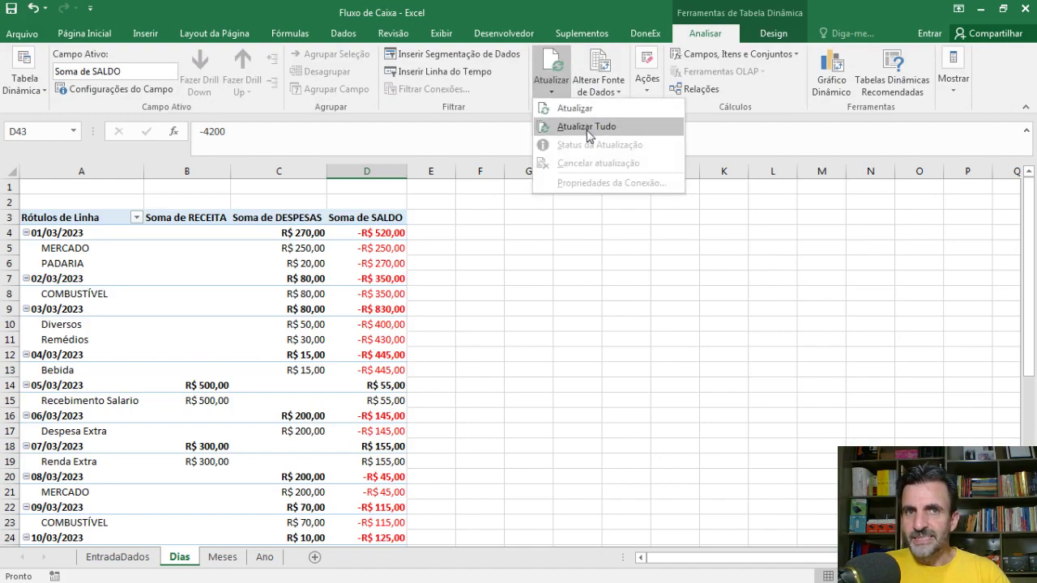
pyautogui.click(587, 130)
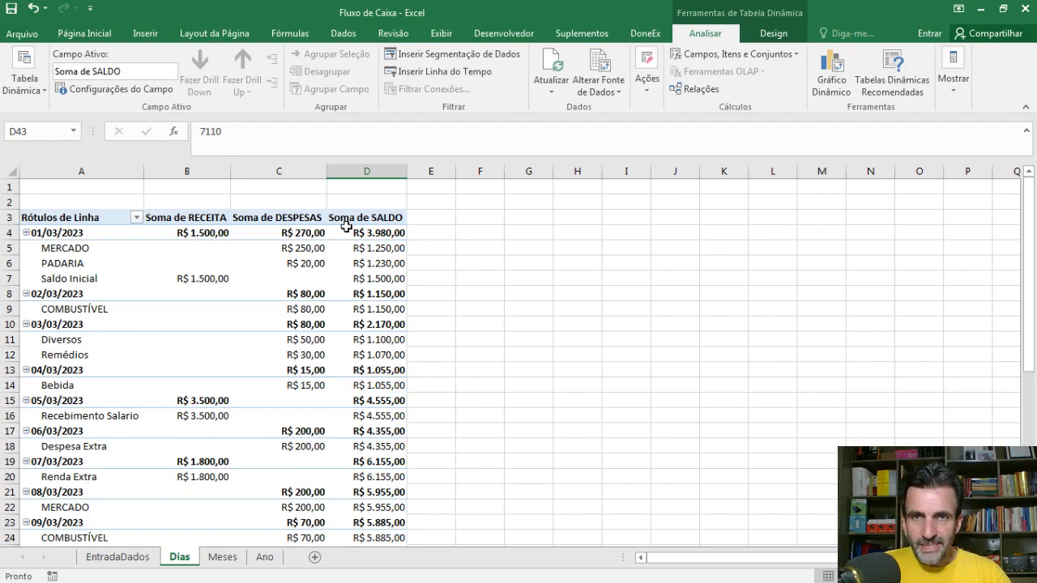
# Examine the daily Soma de SALDO subtotals and the Total Geral row in the Dias PivotTable
pyautogui.click(103, 323)
pyautogui.click(114, 295)
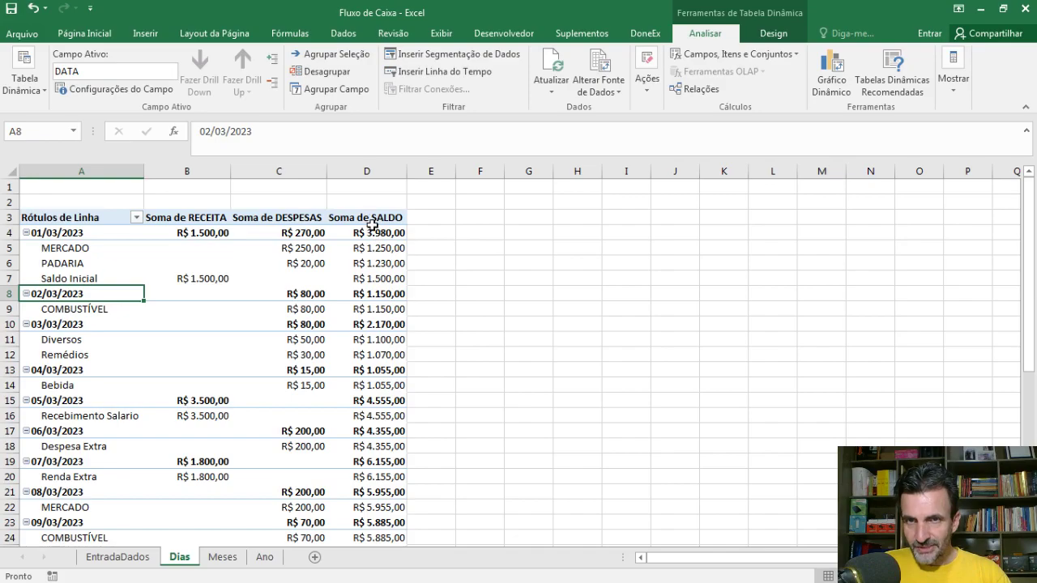
pyautogui.click(378, 263)
pyautogui.click(371, 231)
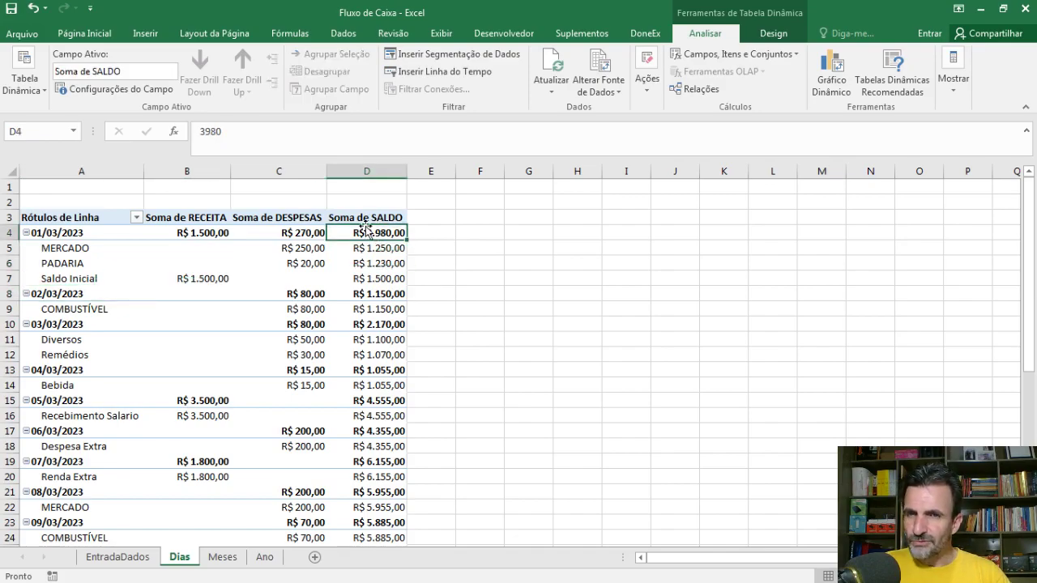
pyautogui.scroll(-9, 379, 266)
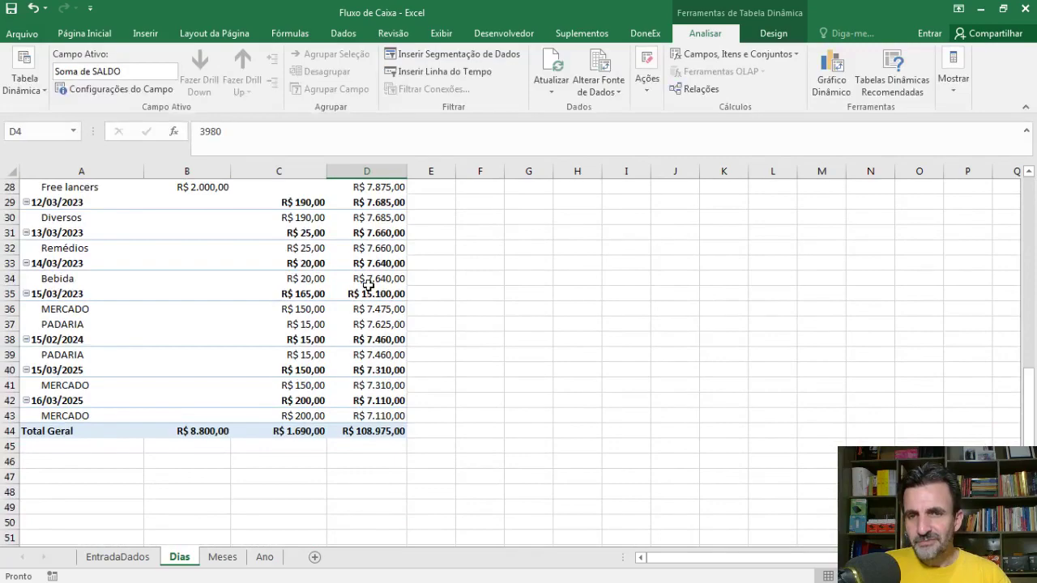
pyautogui.click(394, 430)
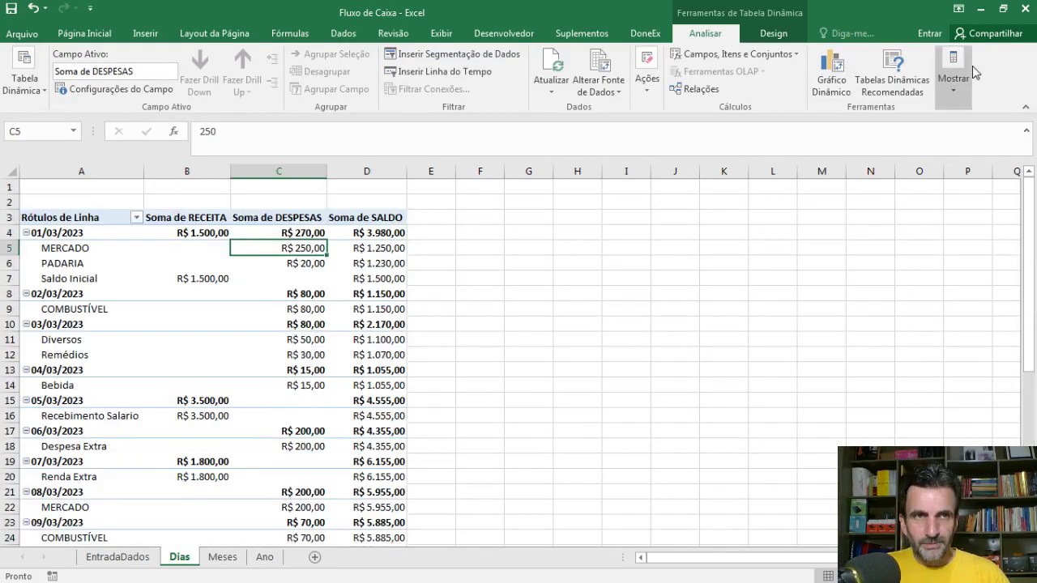
# Show the field list of the Dias PivotTable
pyautogui.click(954, 81)
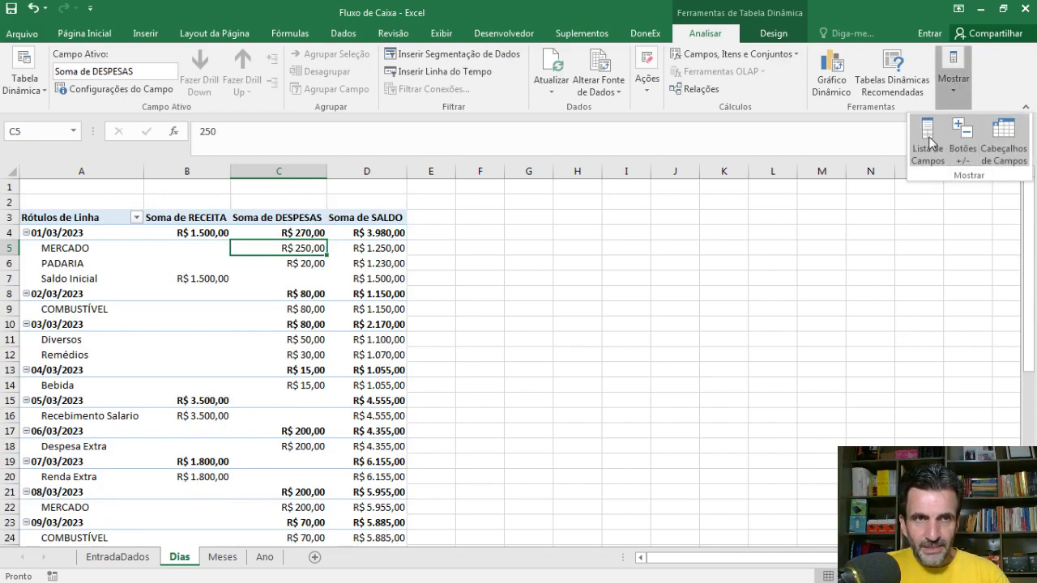
pyautogui.click(928, 142)
pyautogui.click(209, 293)
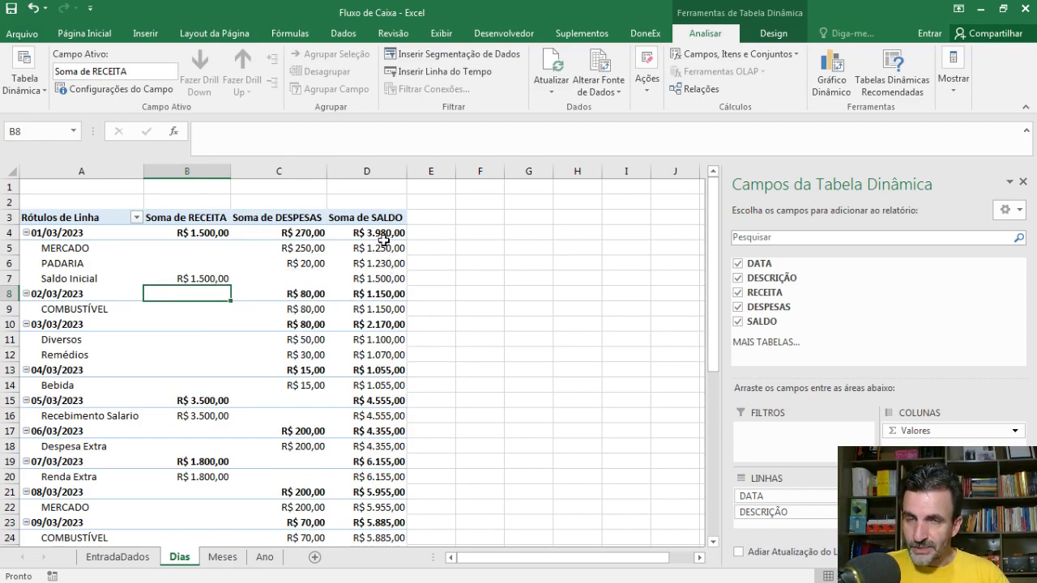
# Set the Soma de SALDO value field to show values as % do Total Geral, and check the column through the Total Geral row
pyautogui.click(1002, 524)
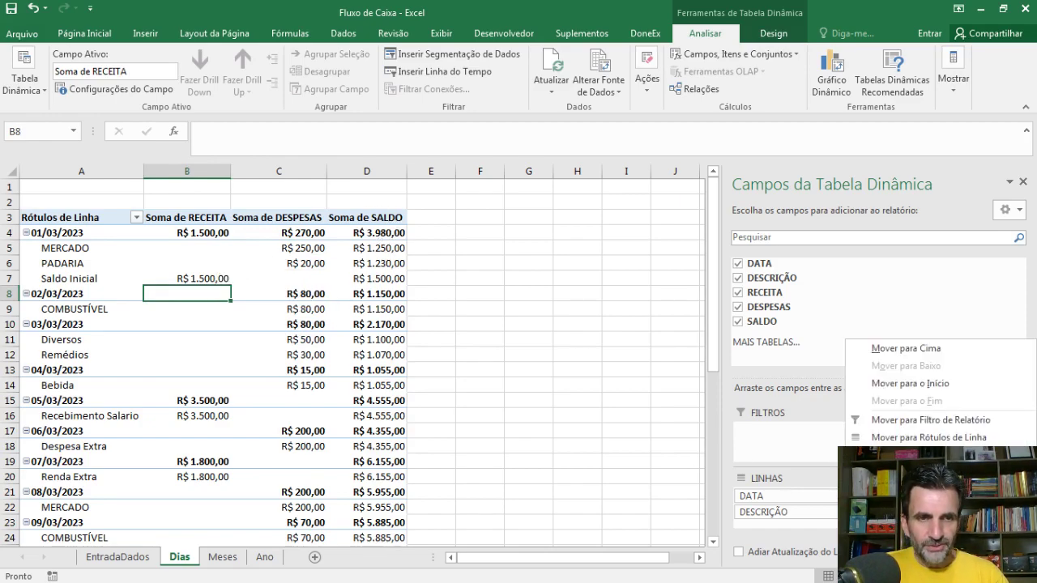
pyautogui.click(924, 515)
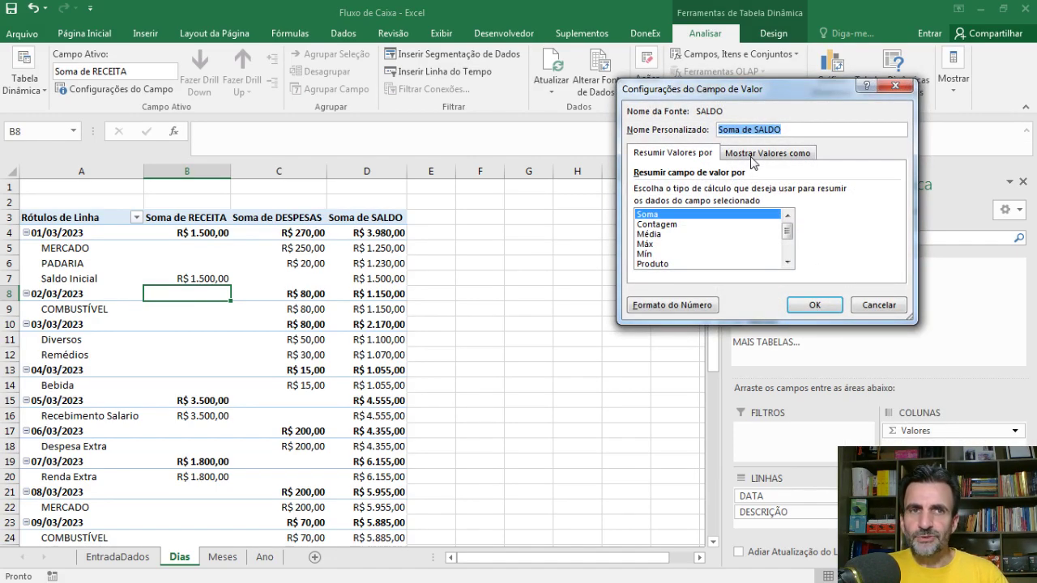
pyautogui.click(753, 154)
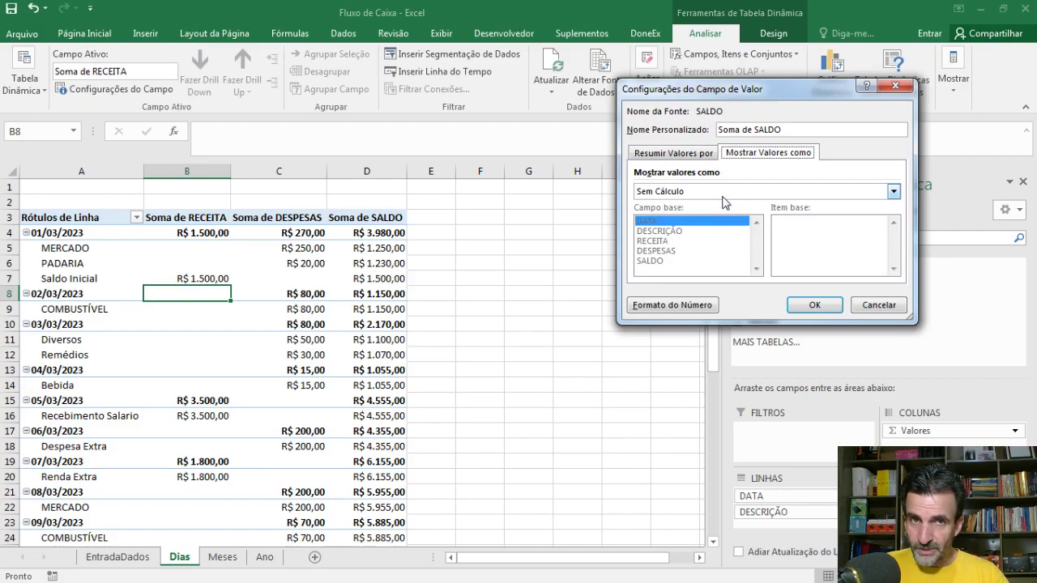
pyautogui.click(694, 191)
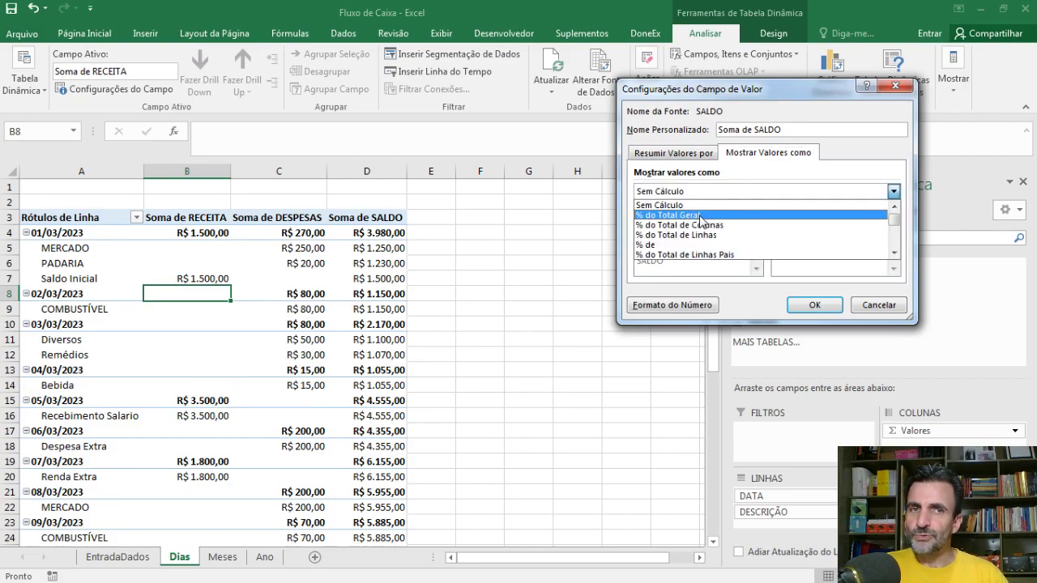
pyautogui.click(701, 216)
pyautogui.click(812, 306)
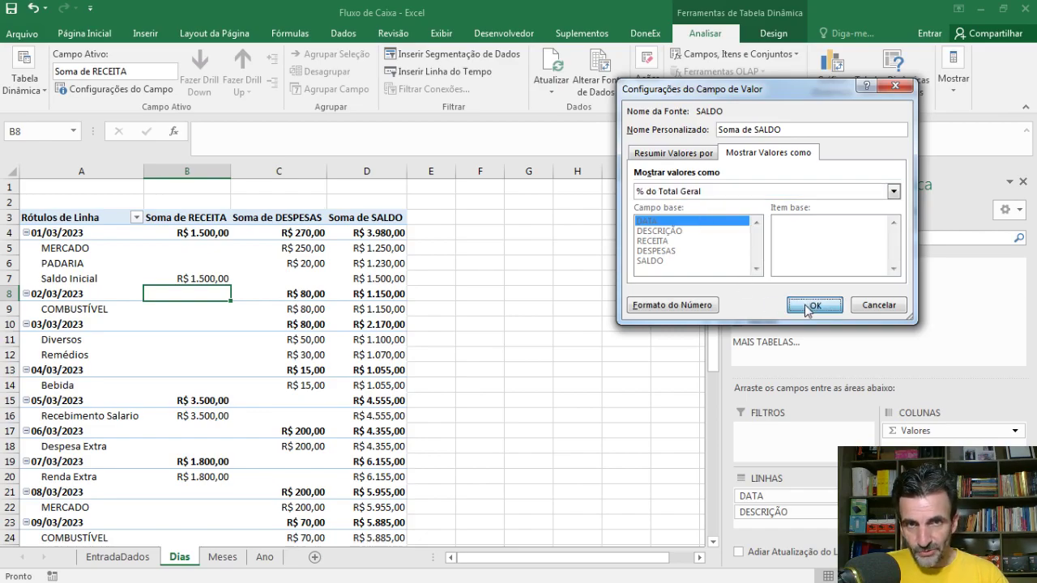
pyautogui.click(364, 248)
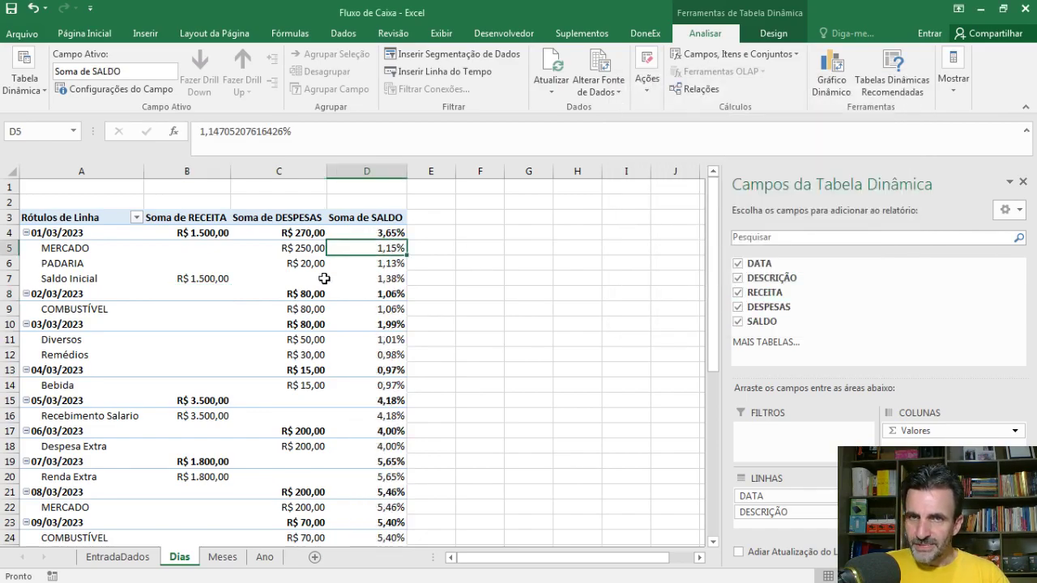
pyautogui.scroll(-6, 395, 298)
pyautogui.scroll(-3, 394, 297)
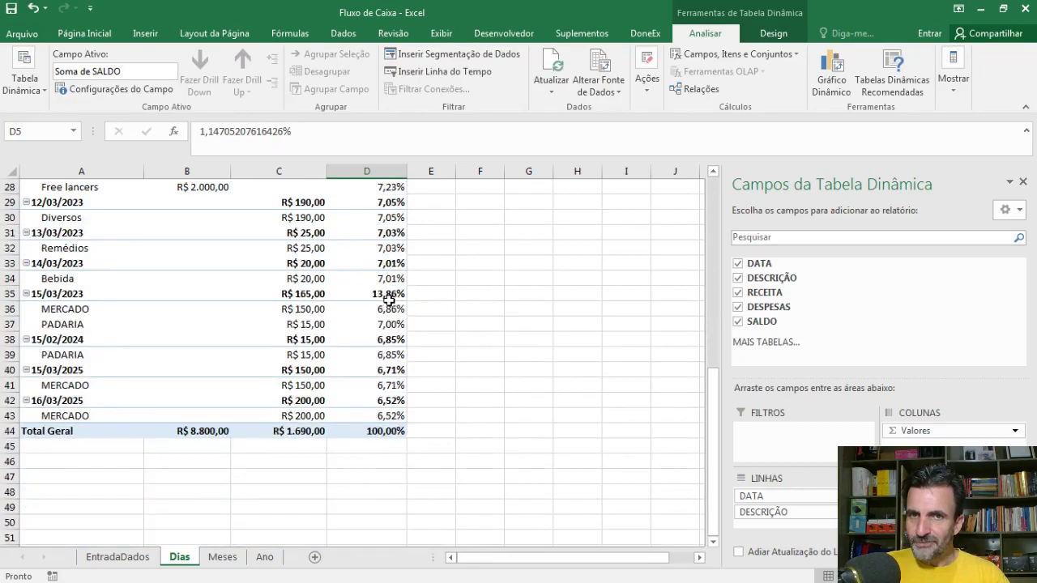
# Examine the Soma de SALDO percentages in the Dias PivotTable from the first date through the Total Geral row
pyautogui.scroll(9, 389, 294)
pyautogui.scroll(-9, 374, 259)
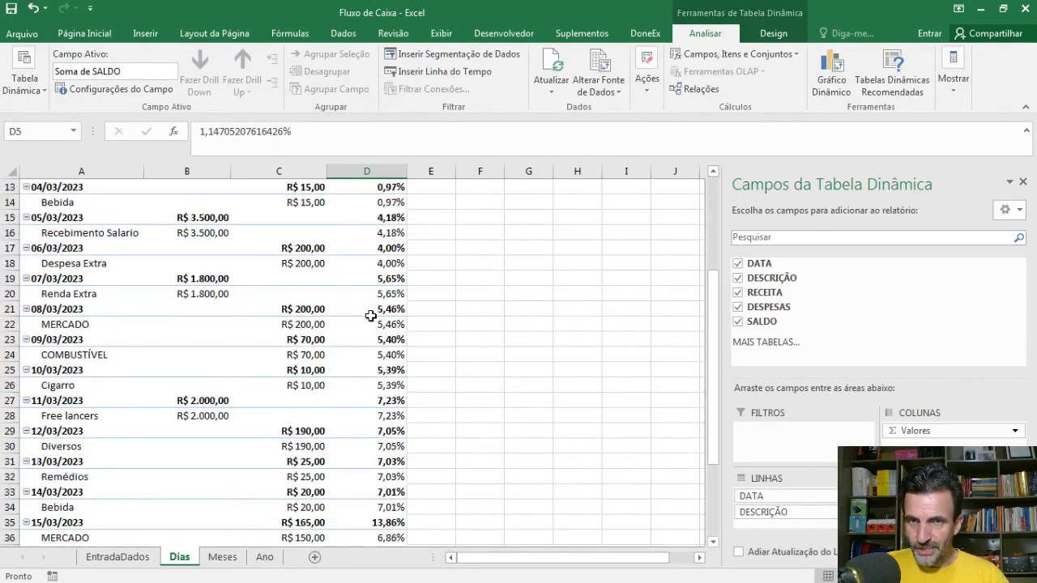
pyautogui.scroll(9, 387, 300)
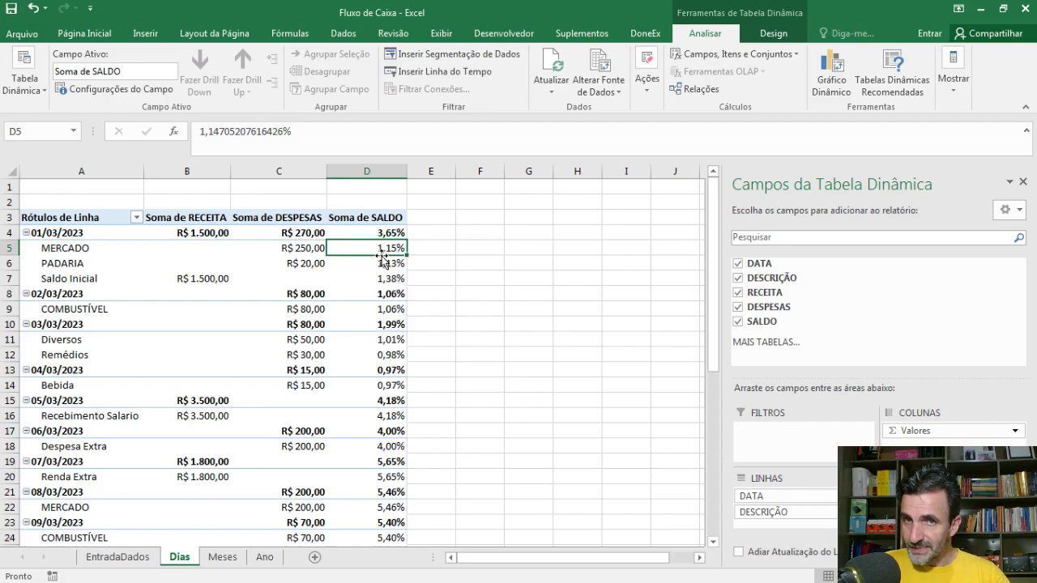
pyautogui.scroll(-8, 371, 312)
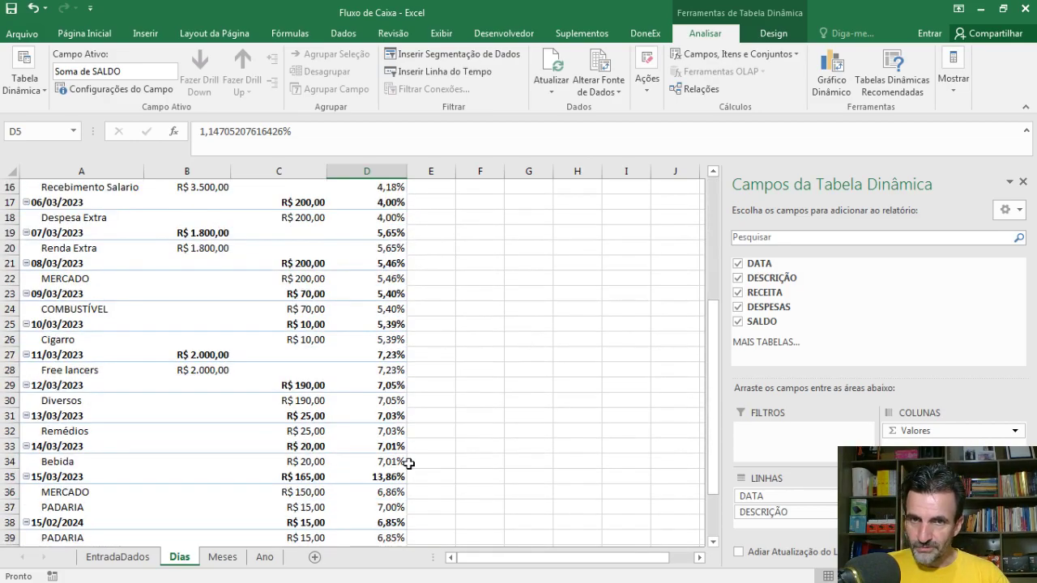
pyautogui.click(392, 479)
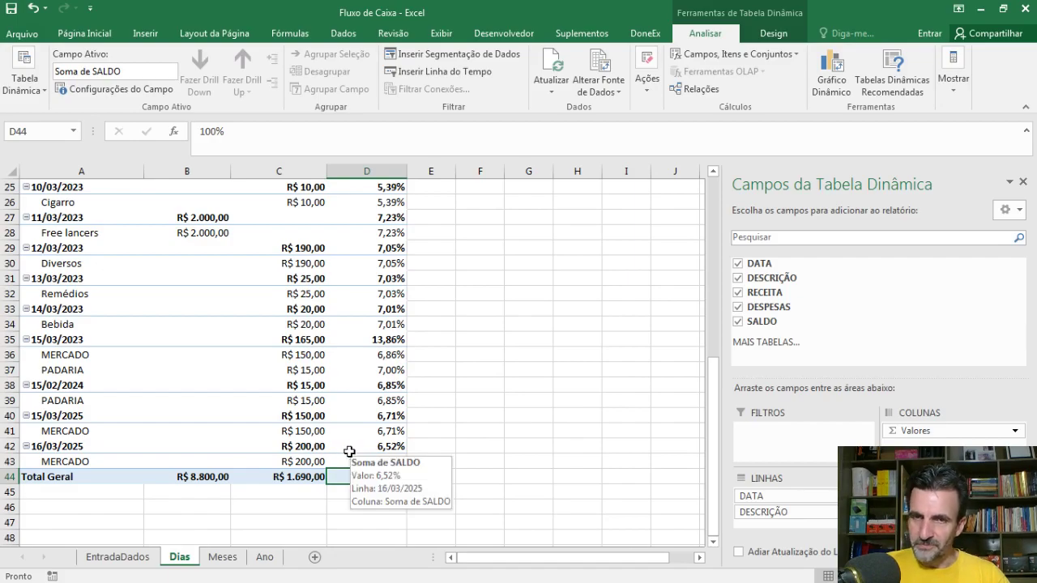
pyautogui.scroll(8, 367, 451)
# On the Meses sheet, set the Soma de SALDO value field to show values as % do Total Geral, and look over the column
pyautogui.click(225, 557)
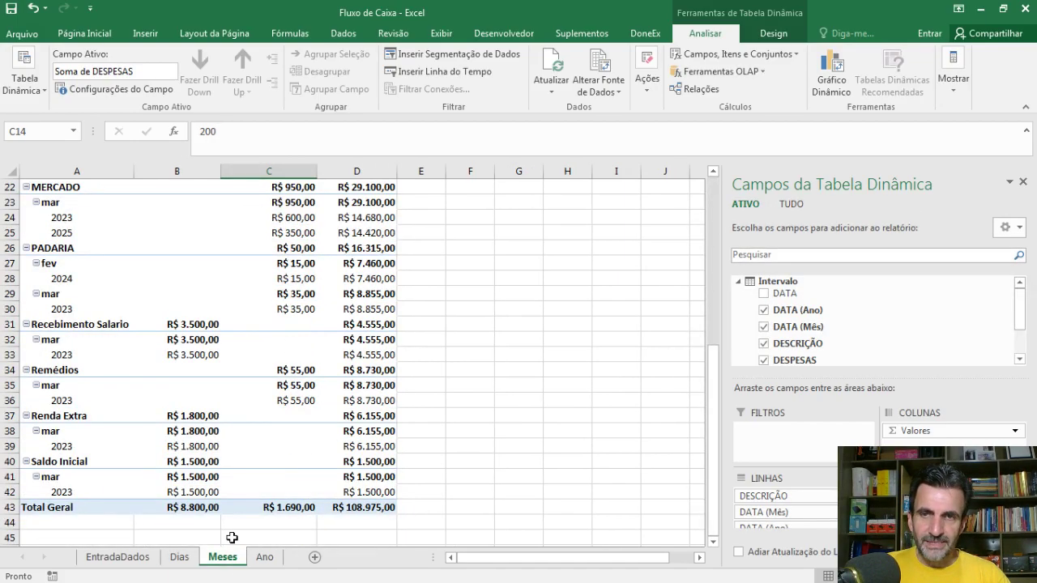
pyautogui.scroll(7, 231, 273)
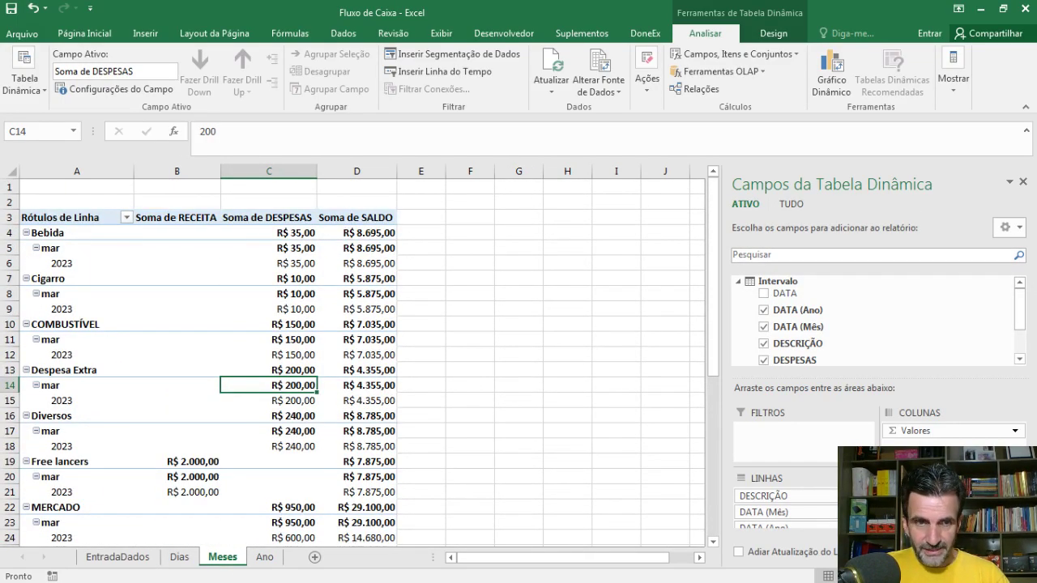
pyautogui.click(1014, 528)
pyautogui.click(924, 510)
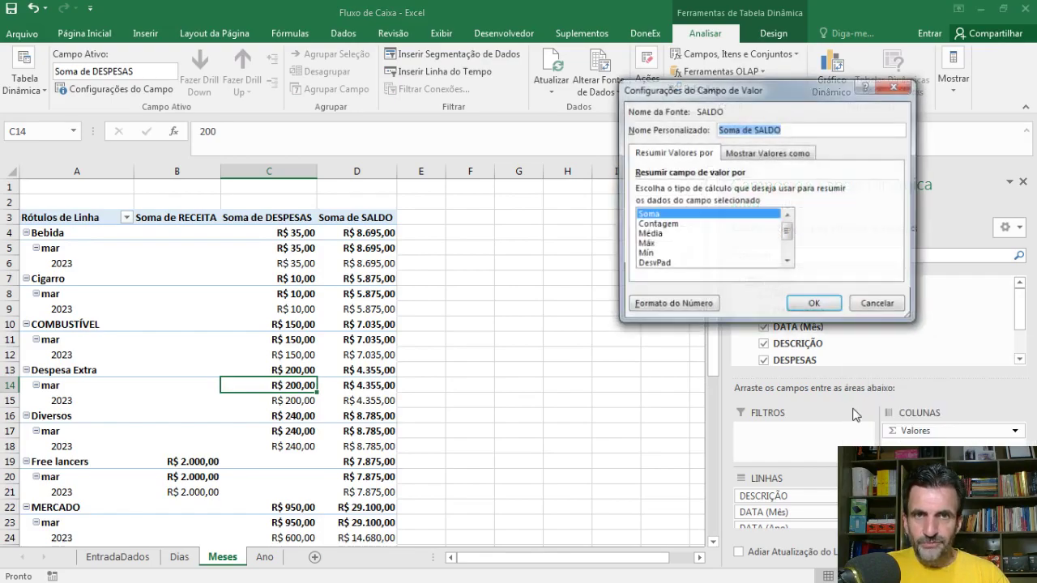
pyautogui.click(770, 154)
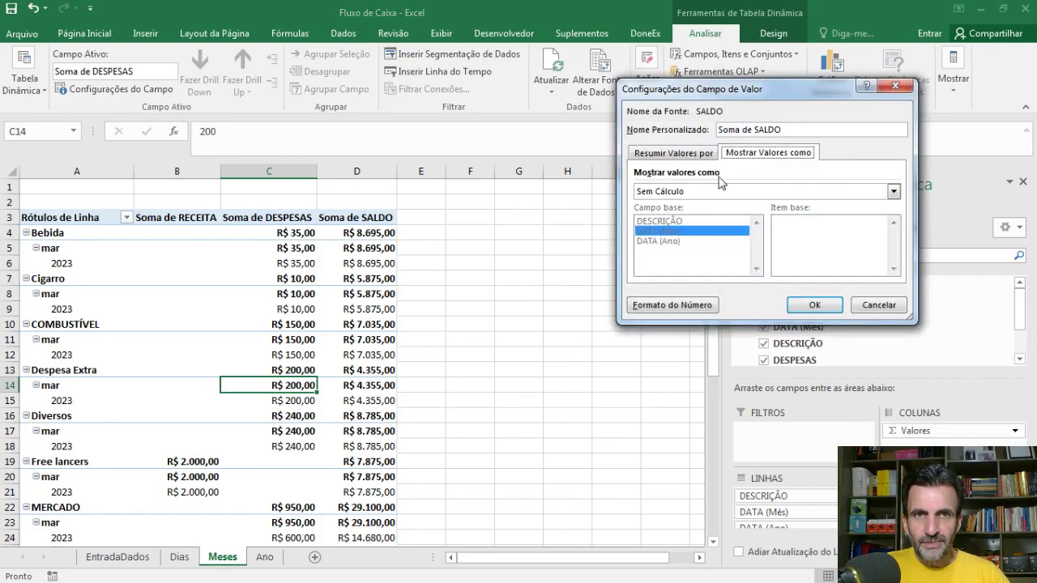
pyautogui.click(671, 193)
pyautogui.click(679, 212)
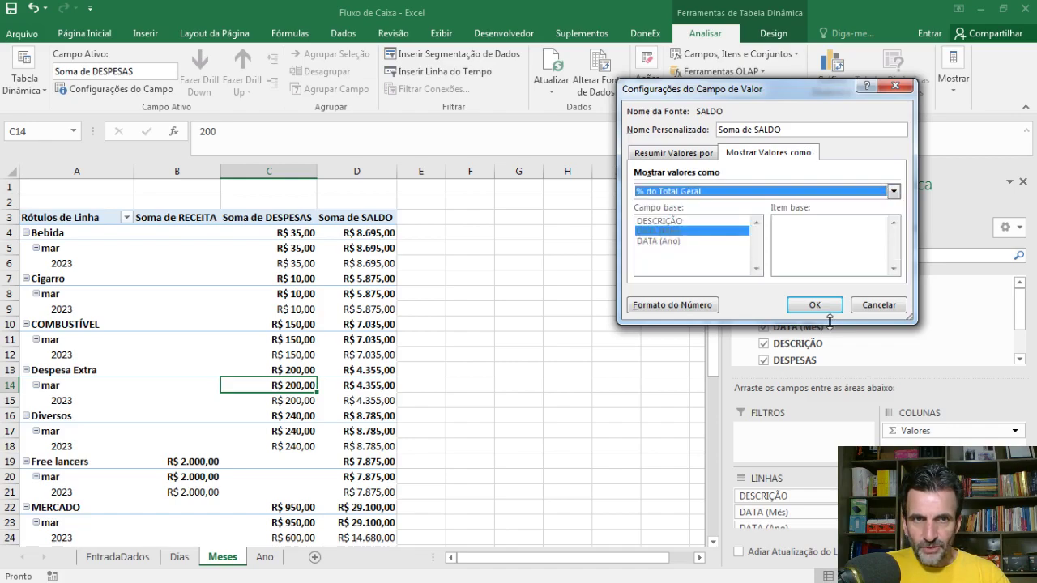
pyautogui.click(815, 306)
pyautogui.click(388, 275)
pyautogui.scroll(-9, 387, 279)
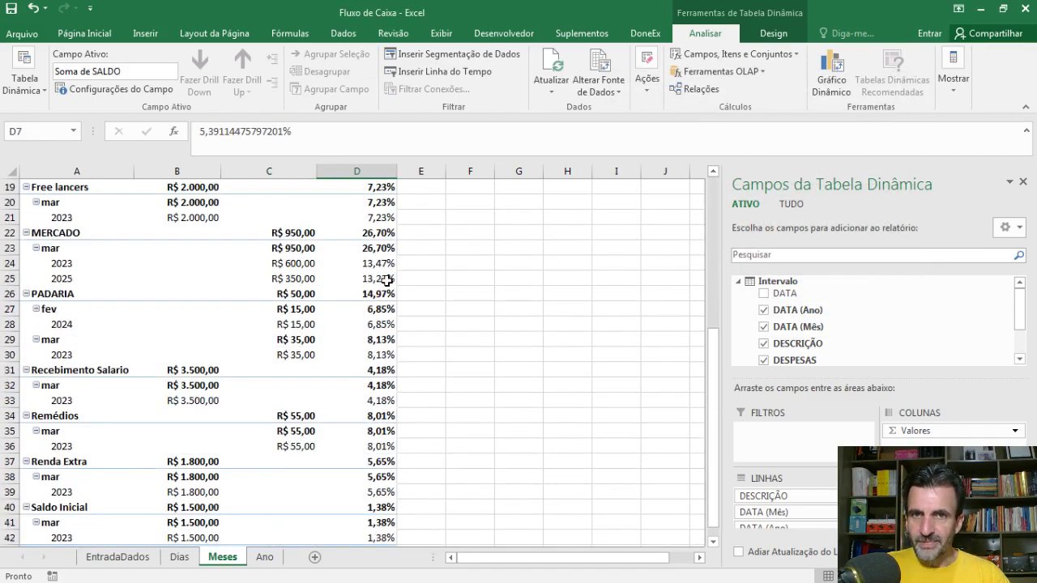
pyautogui.click(384, 401)
pyautogui.scroll(9, 384, 341)
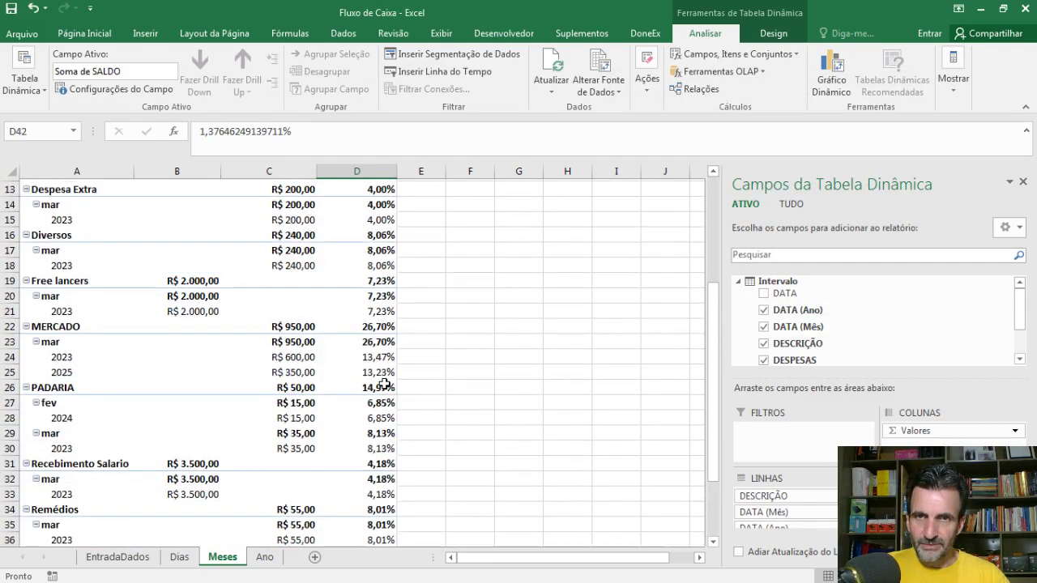
# On the Ano sheet, set the Soma de SALDO value field to show values as % do Total Geral, and check the PivotTable
pyautogui.click(265, 558)
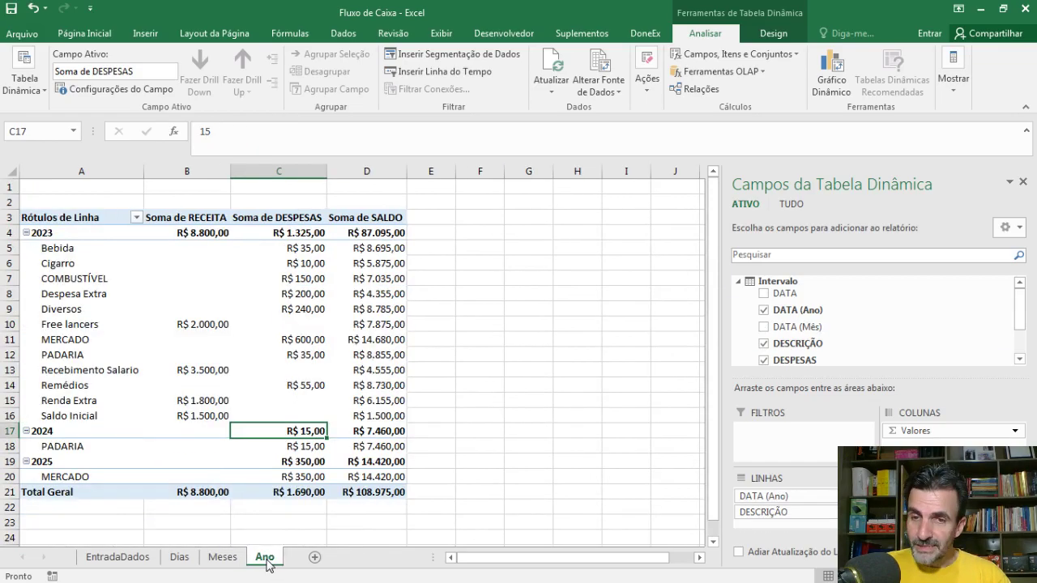
pyautogui.click(972, 528)
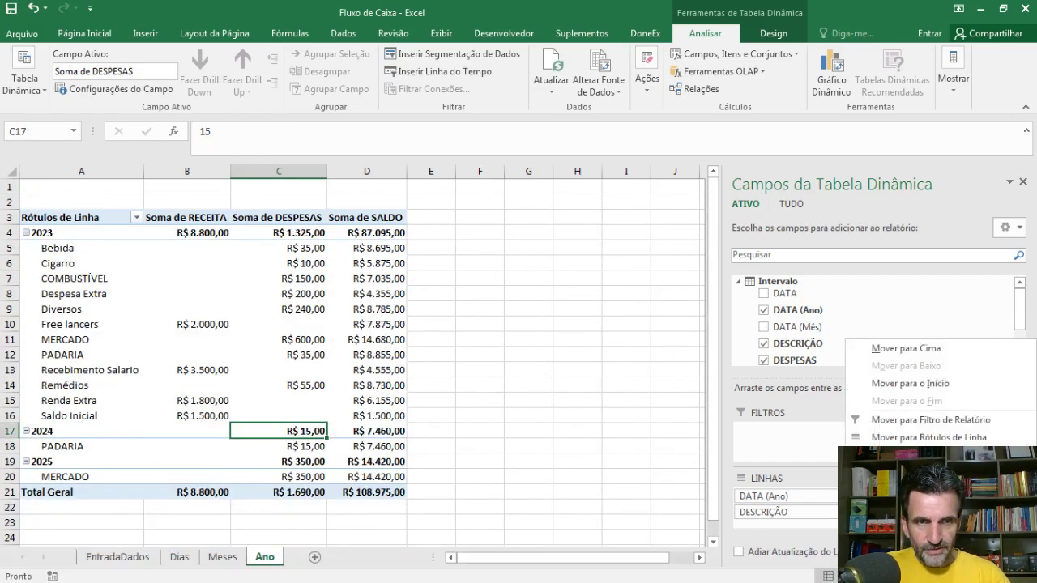
pyautogui.click(932, 509)
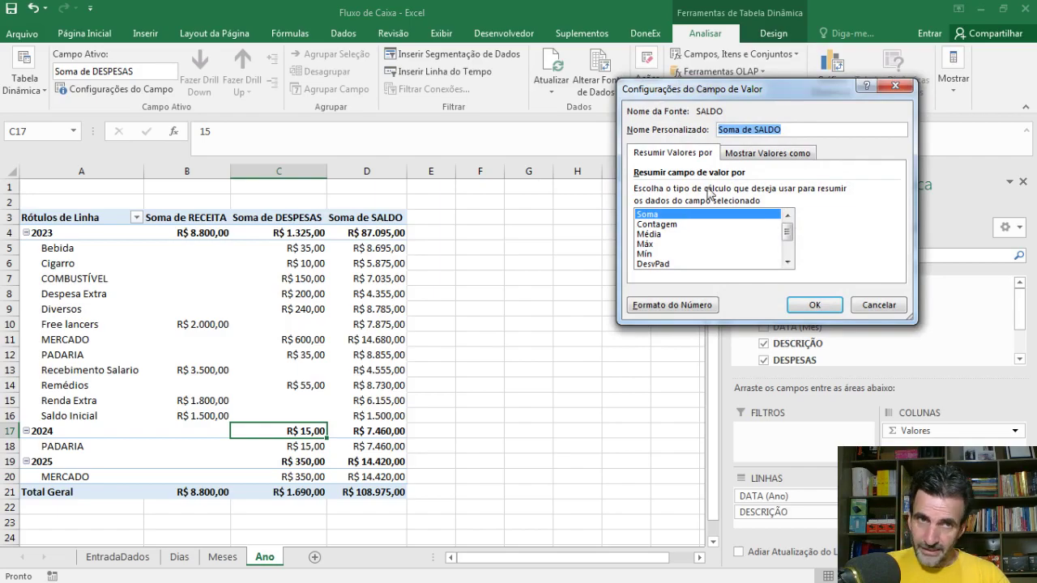
pyautogui.click(721, 154)
pyautogui.click(683, 193)
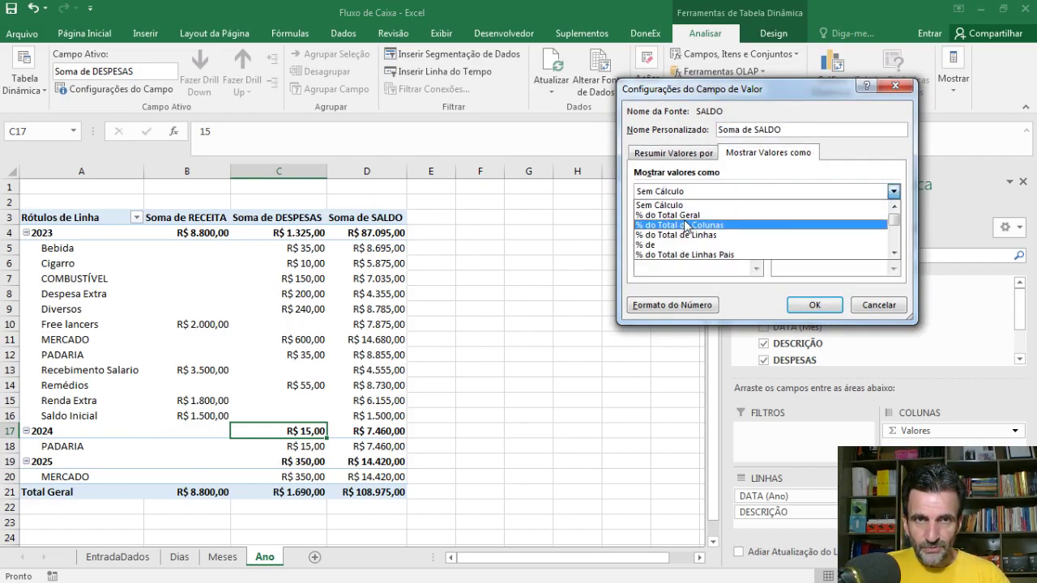
pyautogui.click(687, 217)
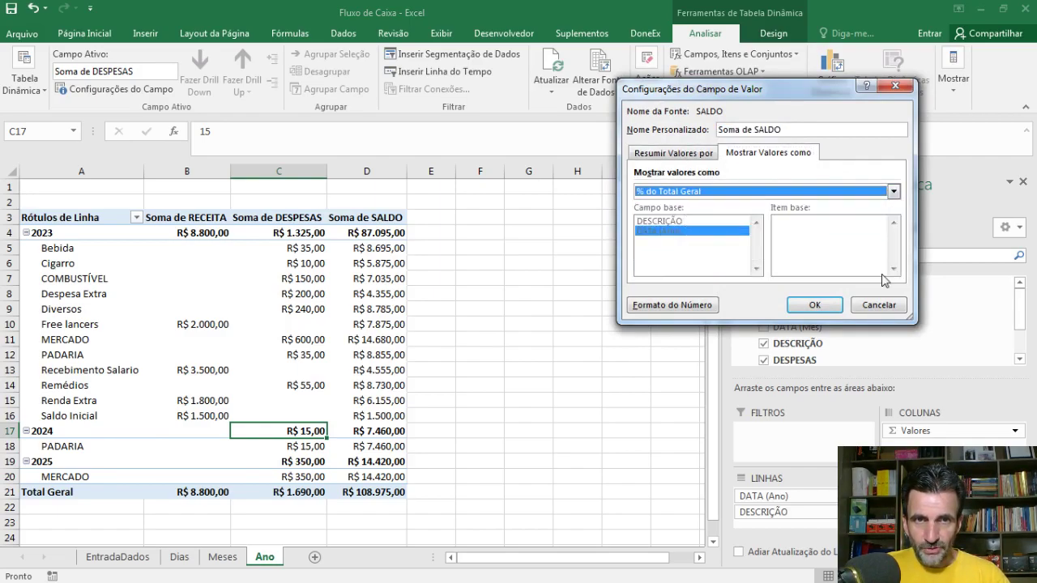
pyautogui.click(814, 306)
pyautogui.click(363, 371)
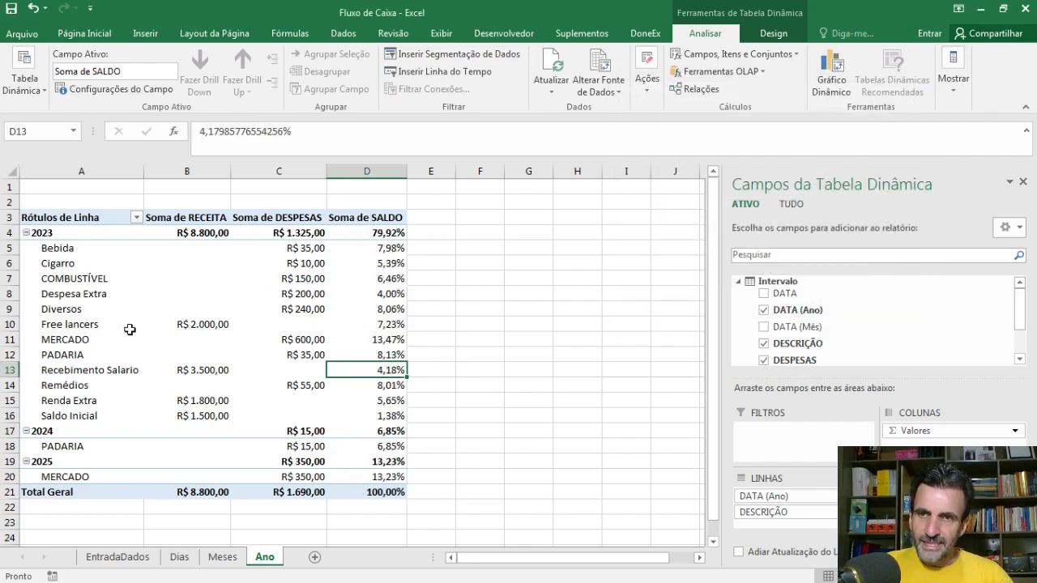
pyautogui.click(94, 405)
pyautogui.click(139, 400)
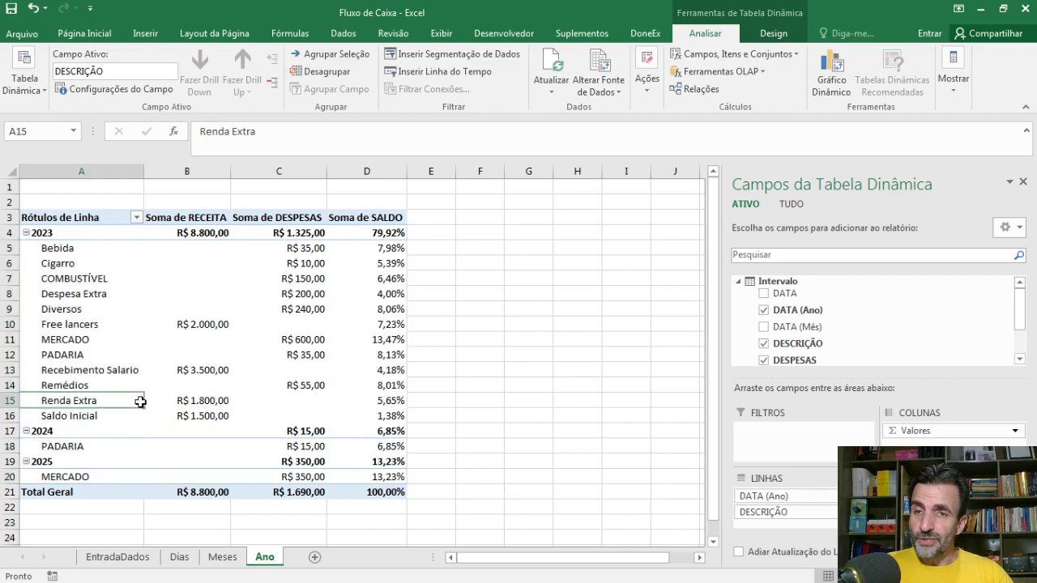
# Add an entry below the last row of the EntradaDados table: date 17/03/23, description COMBUSTÍVEL, DESPESAS 250
pyautogui.click(118, 557)
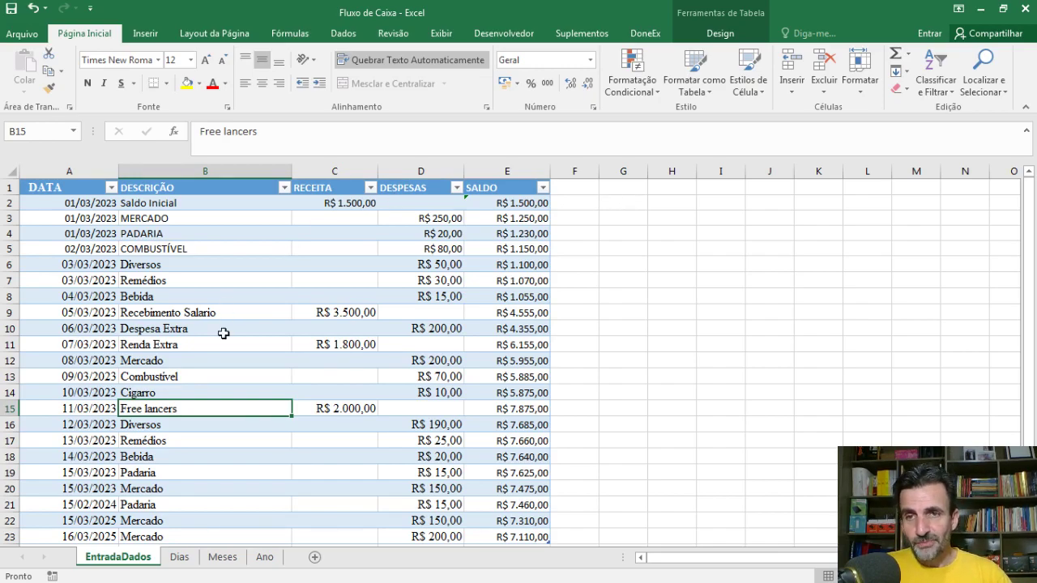
pyautogui.scroll(-3, 223, 335)
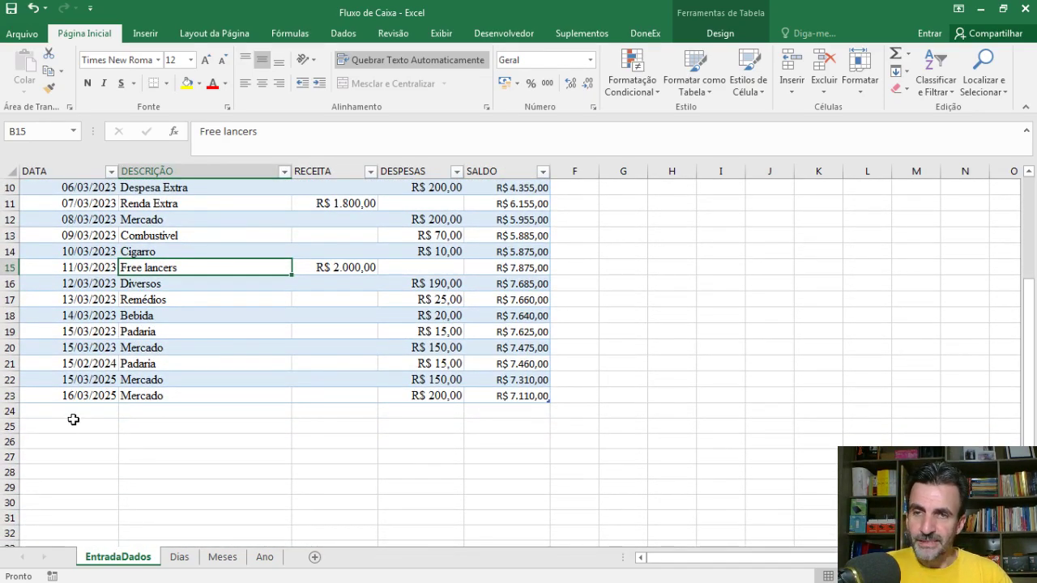
pyautogui.click(78, 410)
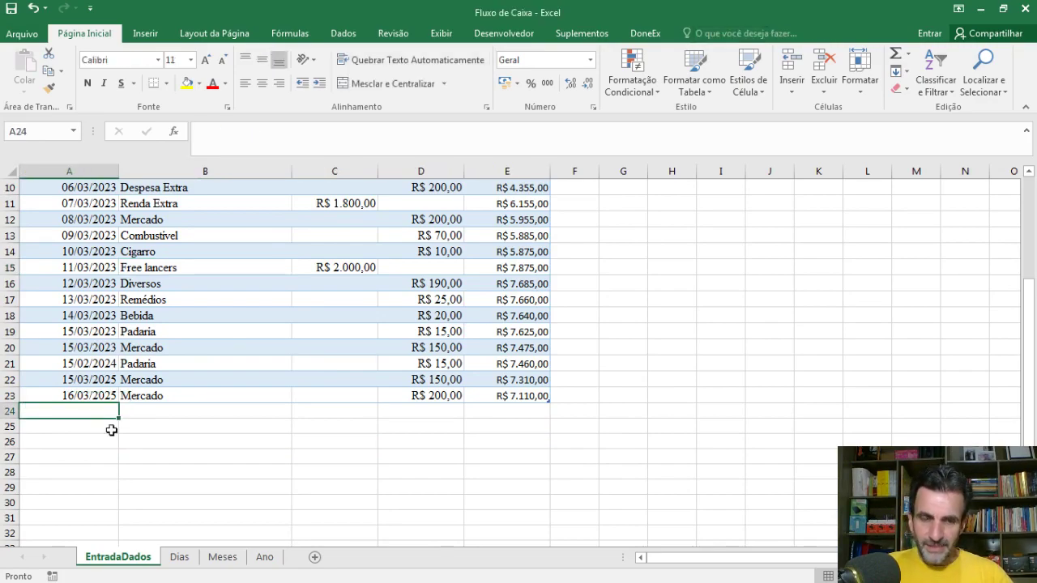
pyautogui.write('17/03/')
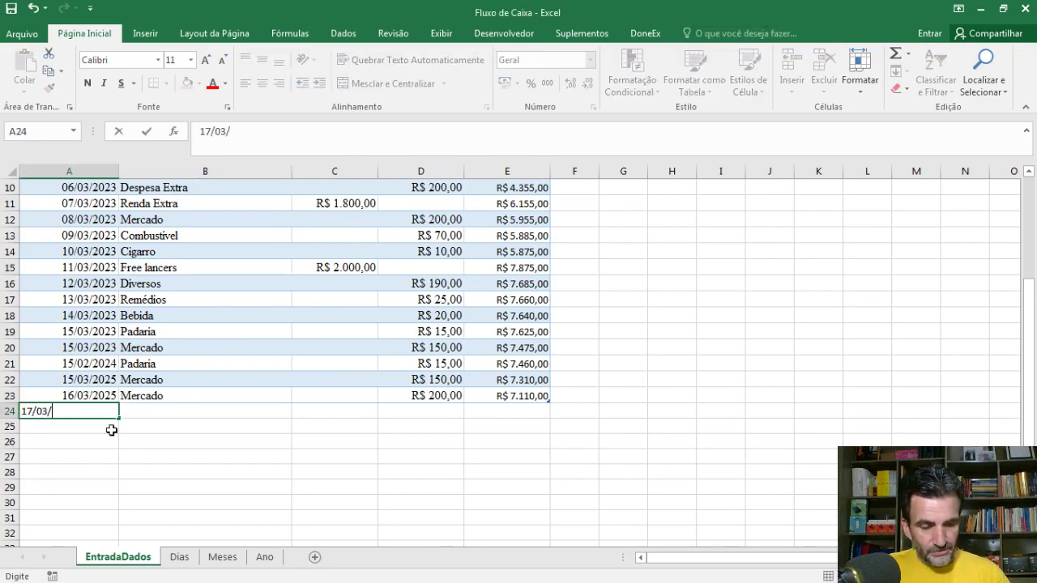
pyautogui.write('25')
pyautogui.press('BackSpace')
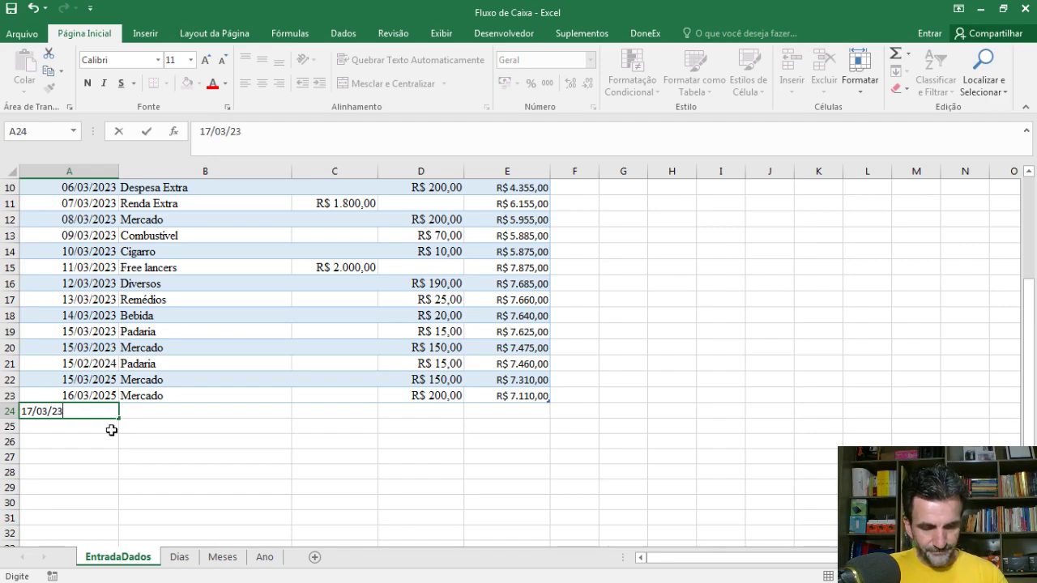
pyautogui.press('Tab')
pyautogui.write('Co')
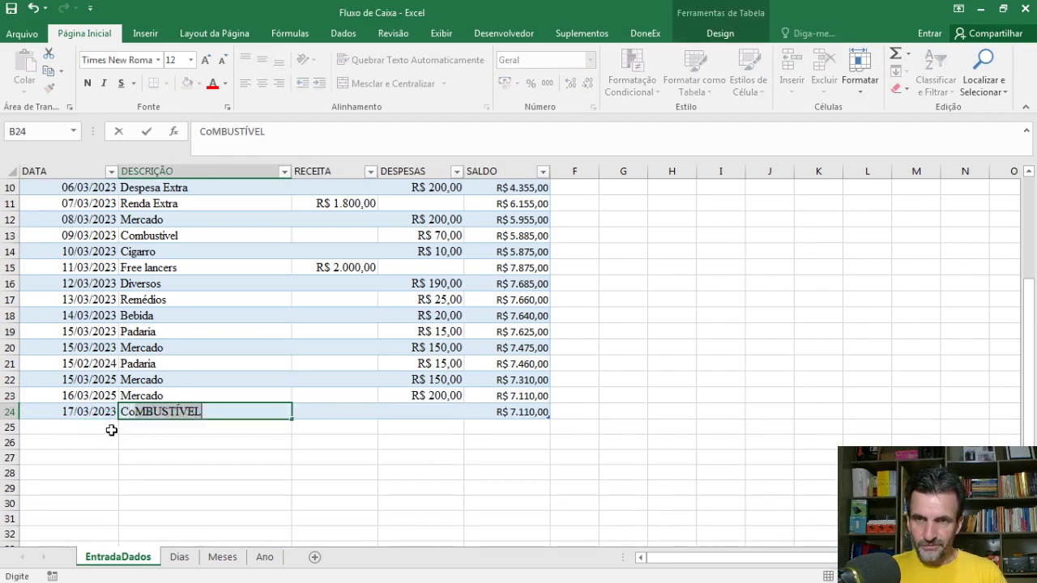
pyautogui.press('Tab')
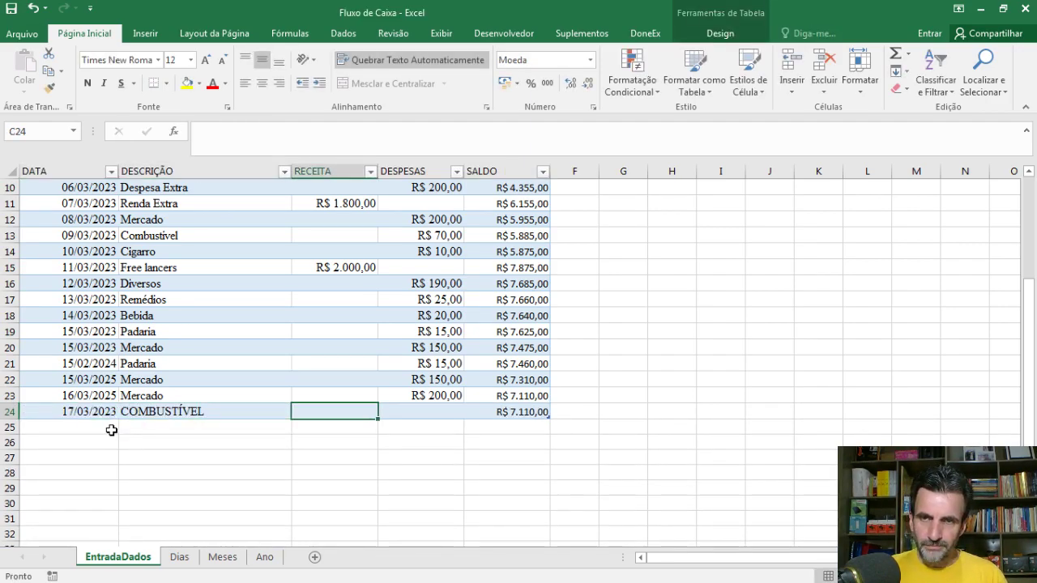
pyautogui.press('Tab')
pyautogui.write('25')
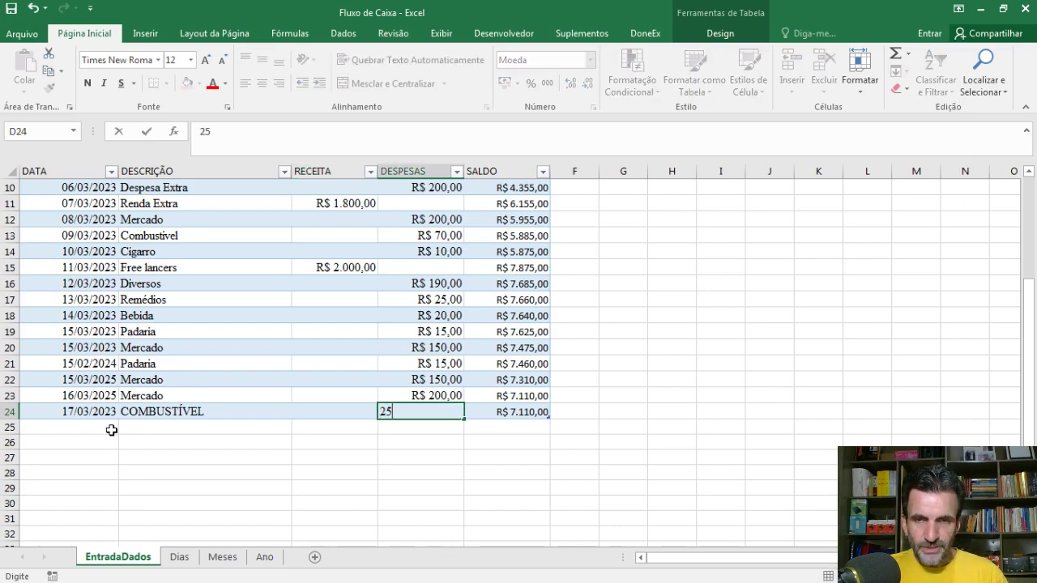
pyautogui.press('Return')
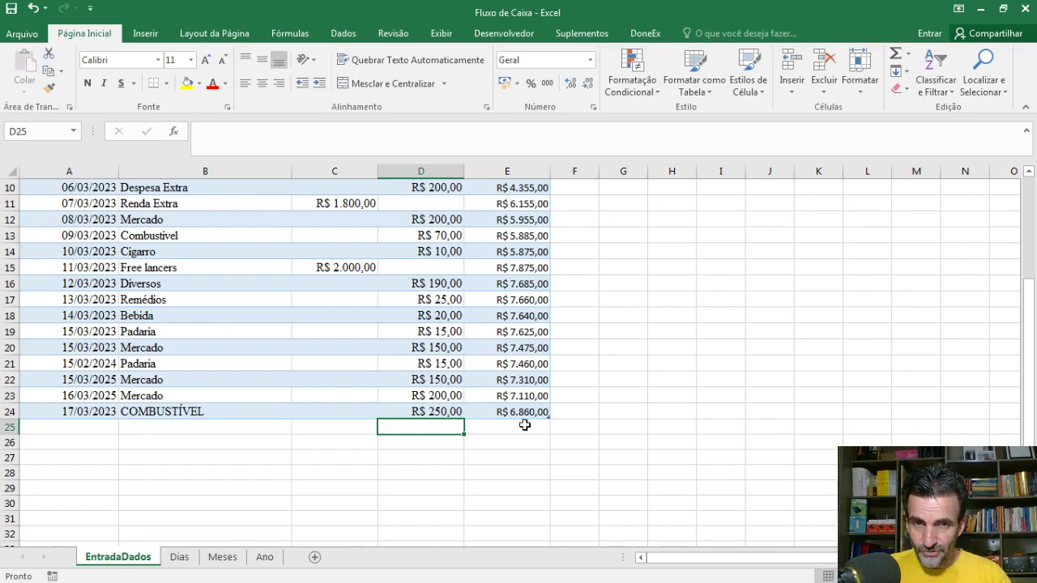
# Add another entry in row 25 of the EntradaDados table: date 18/03/23, description MERCADO, DESPESAS 250, checking its SALDO formula
pyautogui.click(59, 429)
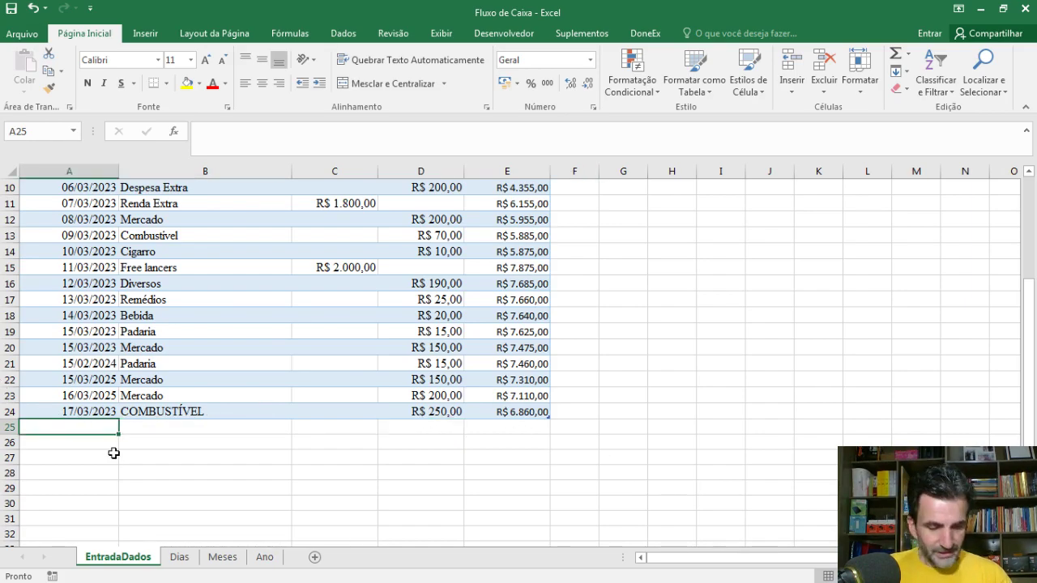
pyautogui.write('18/03/23')
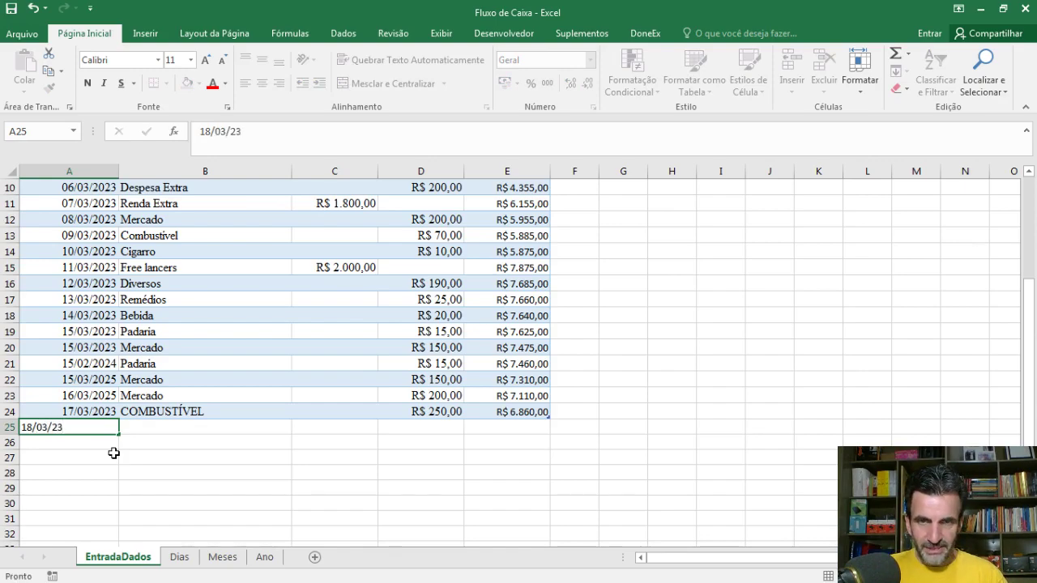
pyautogui.press('Tab')
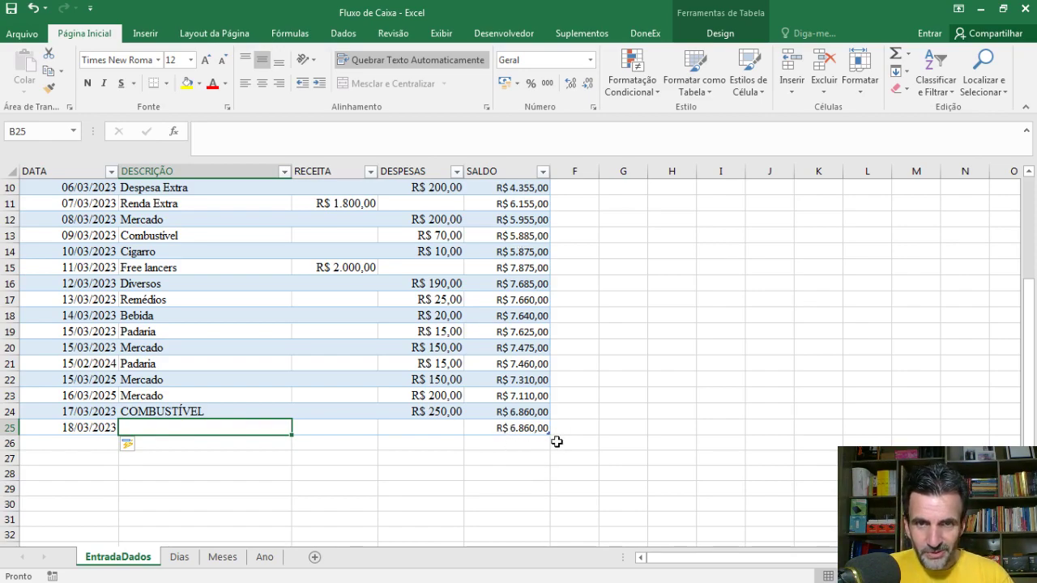
pyautogui.click(514, 427)
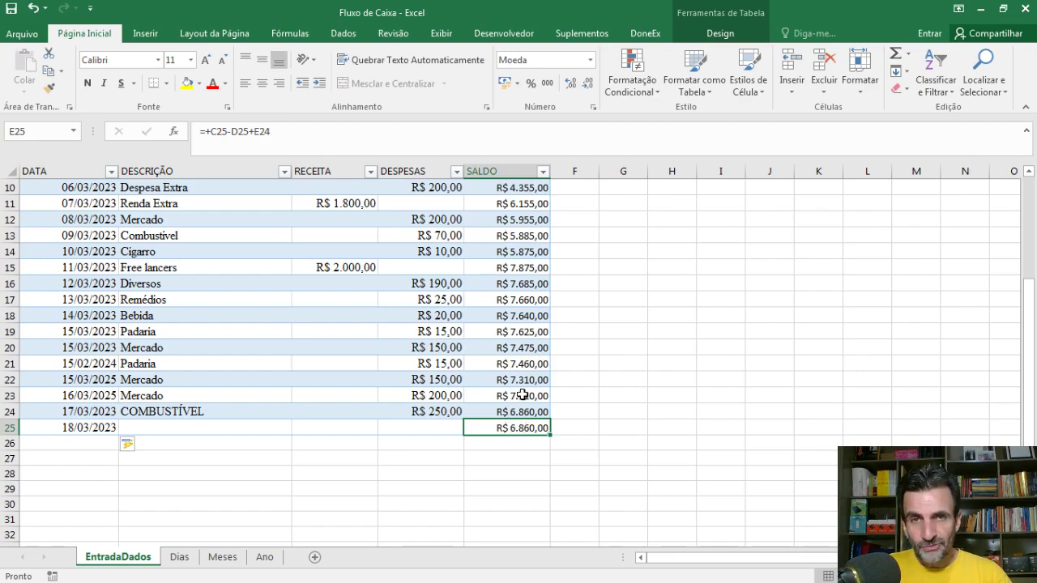
pyautogui.write('Mer')
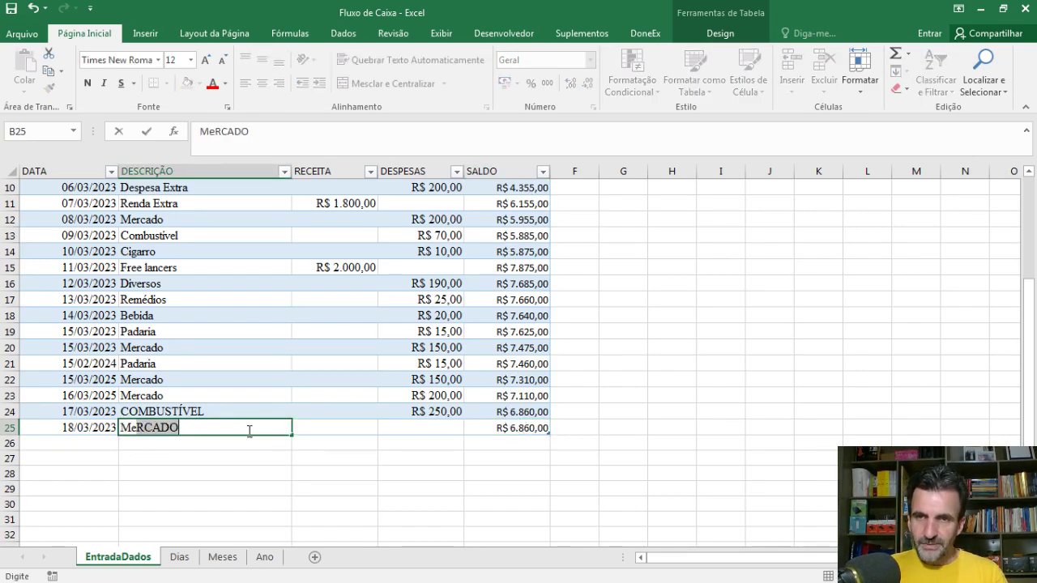
pyautogui.press('Tab')
pyautogui.press('Tab')
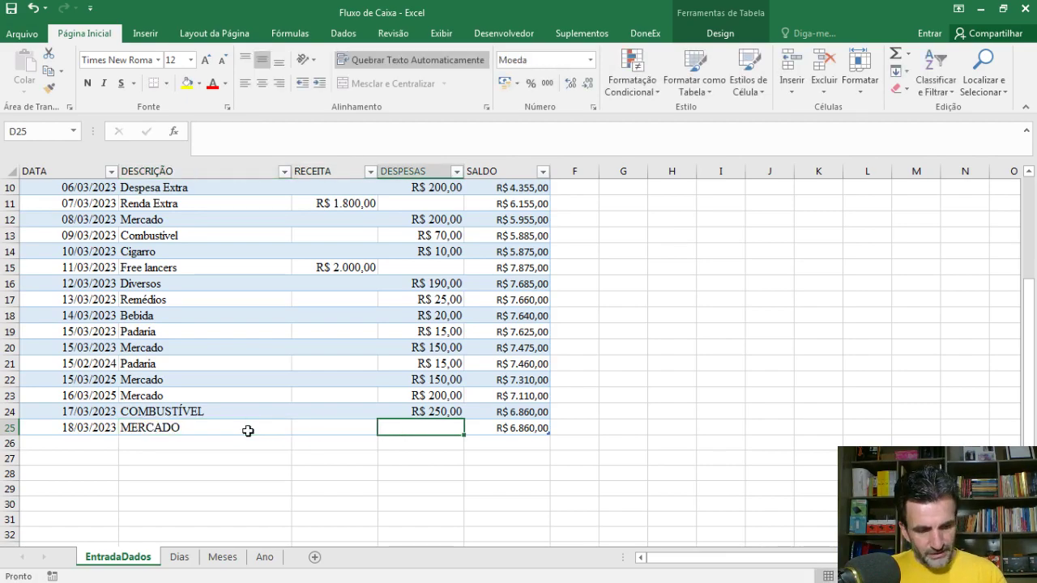
pyautogui.write('250')
pyautogui.press('Left')
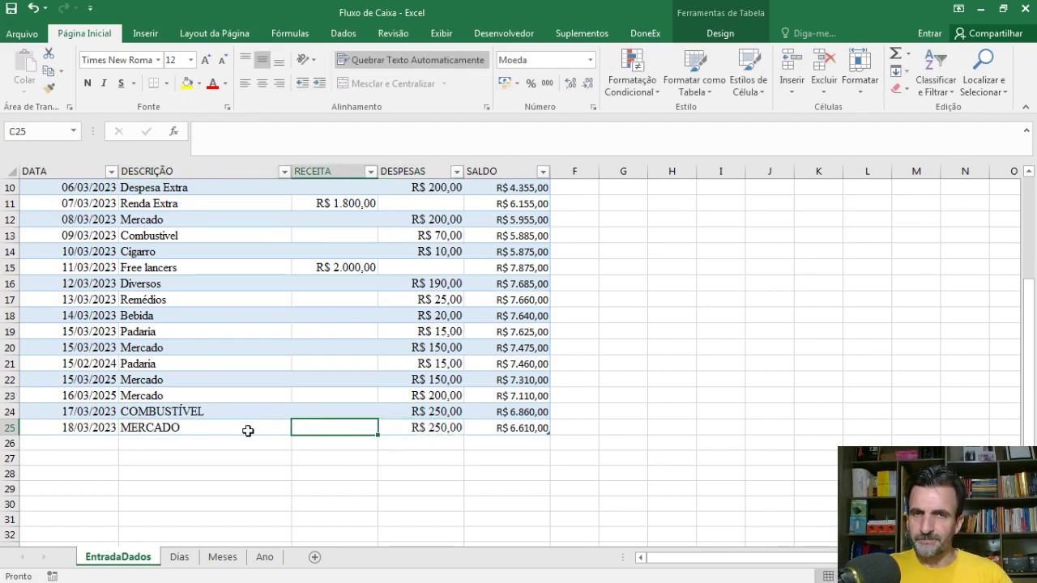
pyautogui.scroll(3, 363, 390)
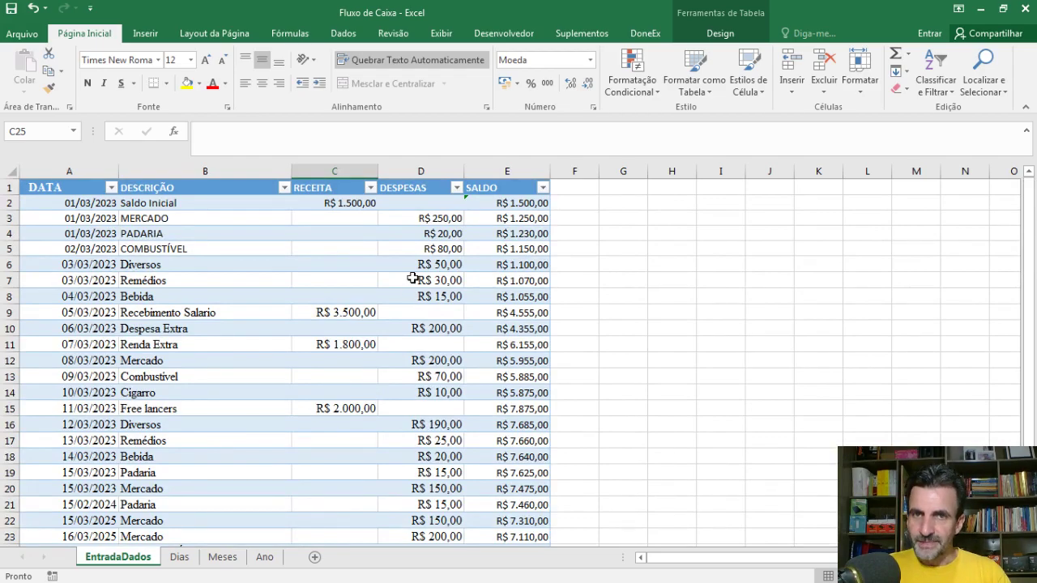
# Look through the EntradaDados table between its header row and the last entry in row 25
pyautogui.click(672, 296)
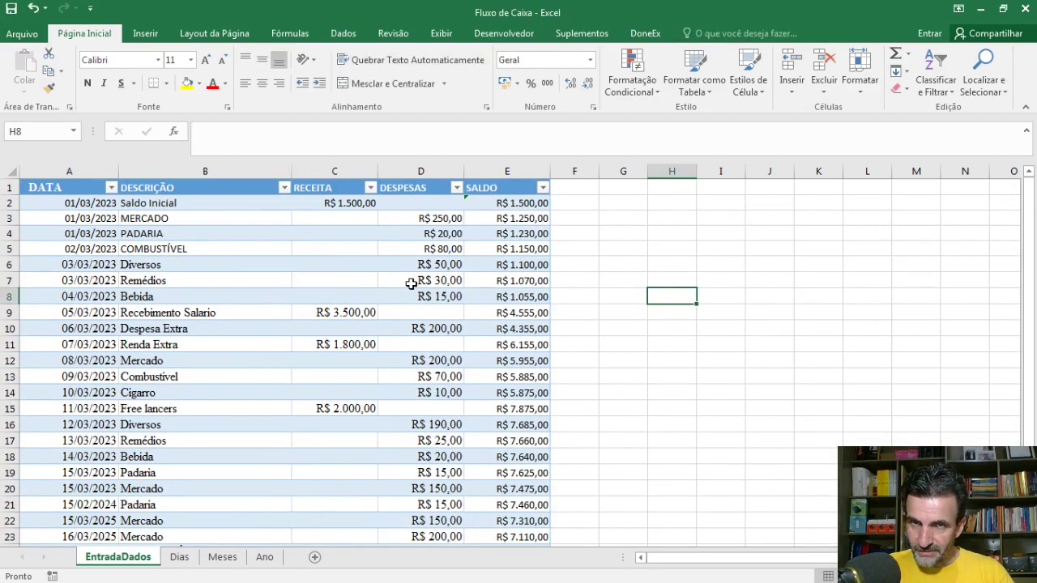
pyautogui.scroll(-5, 267, 243)
pyautogui.scroll(5, 268, 256)
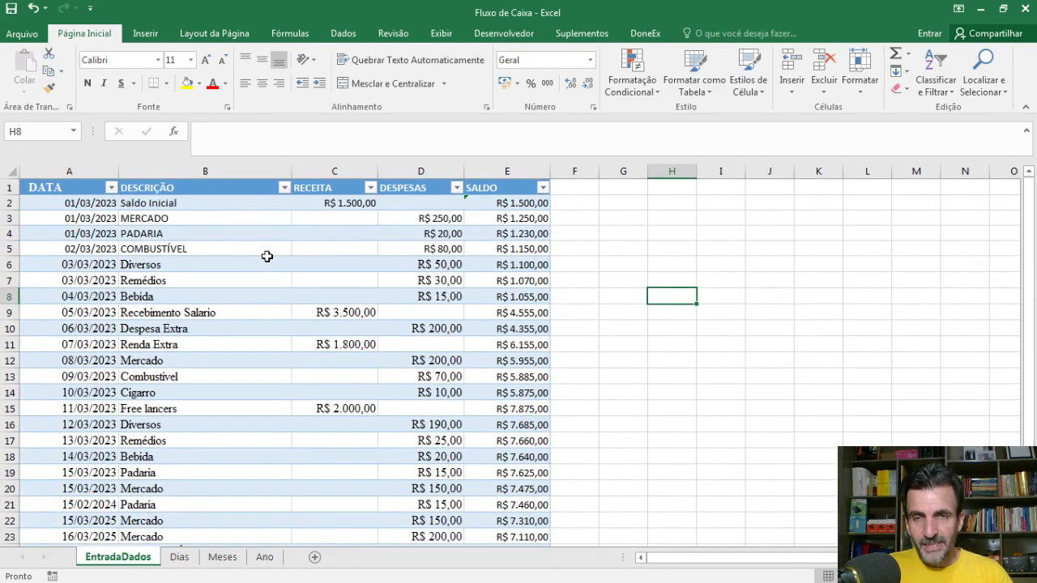
pyautogui.scroll(-5, 268, 255)
pyautogui.scroll(3, 275, 239)
pyautogui.scroll(2, 277, 235)
pyautogui.scroll(-6, 294, 278)
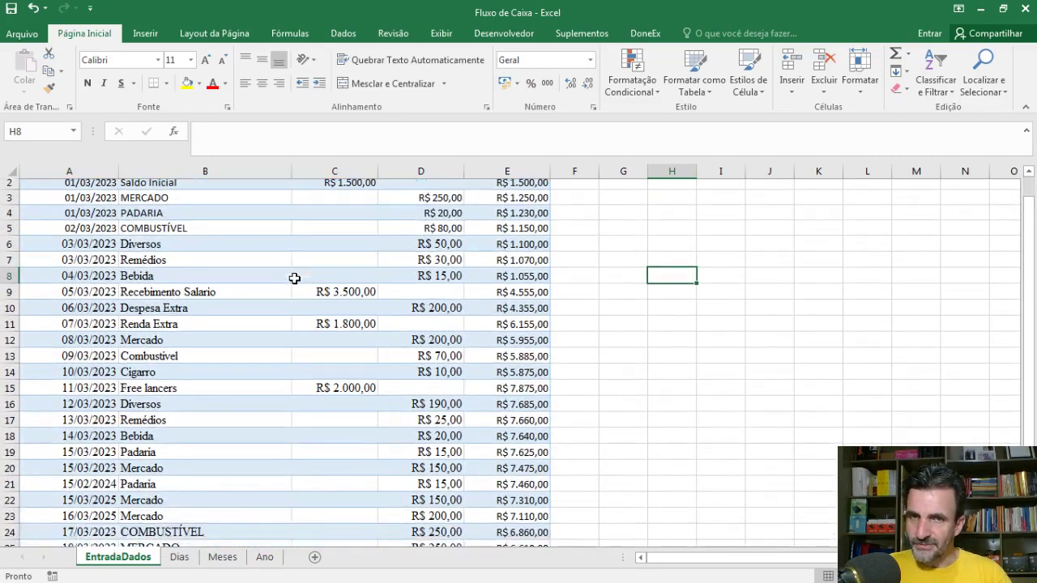
pyautogui.scroll(6, 295, 279)
pyautogui.scroll(-4, 267, 292)
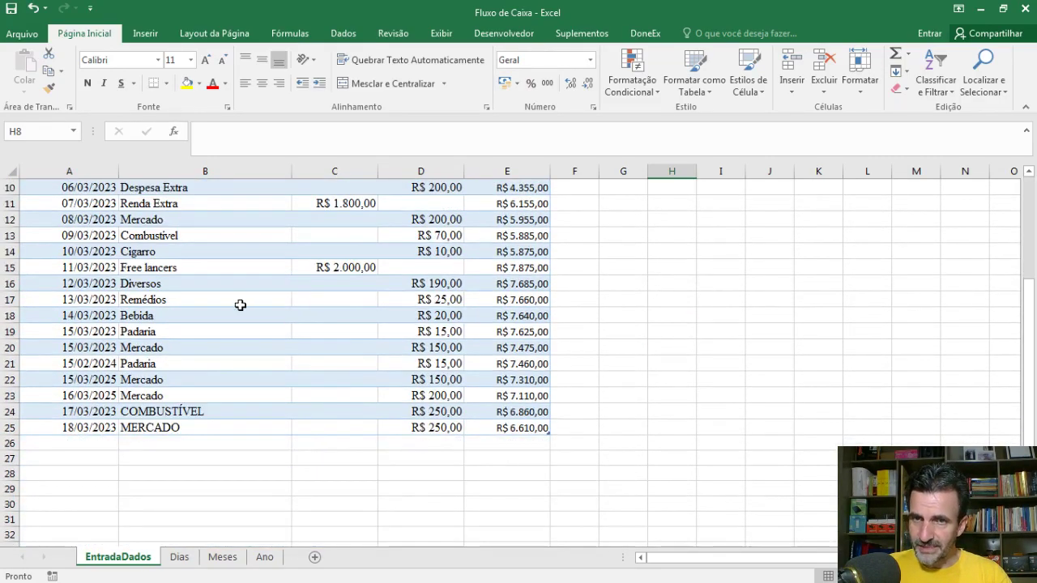
pyautogui.click(95, 408)
pyautogui.scroll(-1, 96, 389)
pyautogui.click(95, 382)
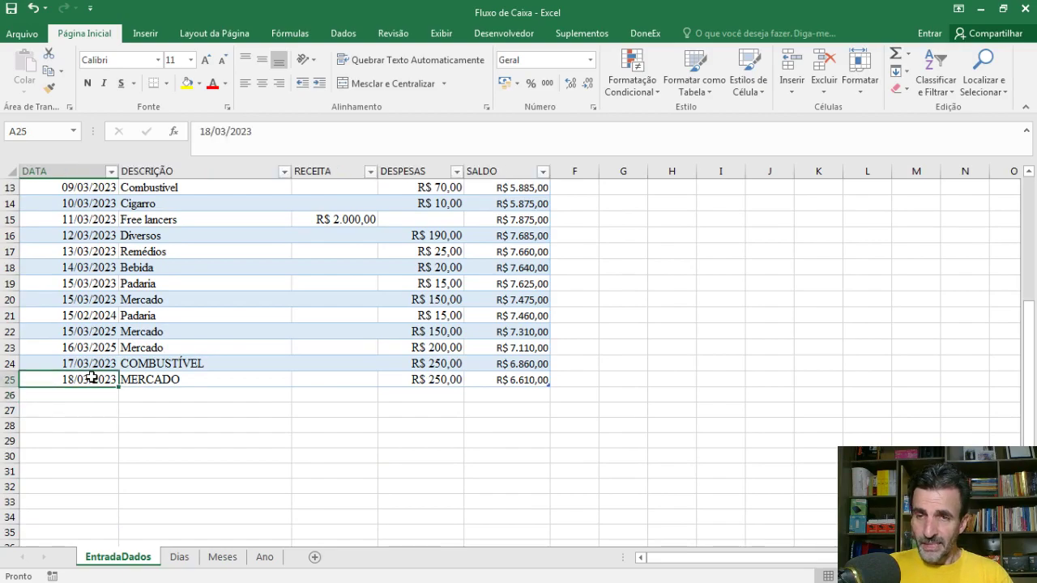
pyautogui.scroll(4, 139, 341)
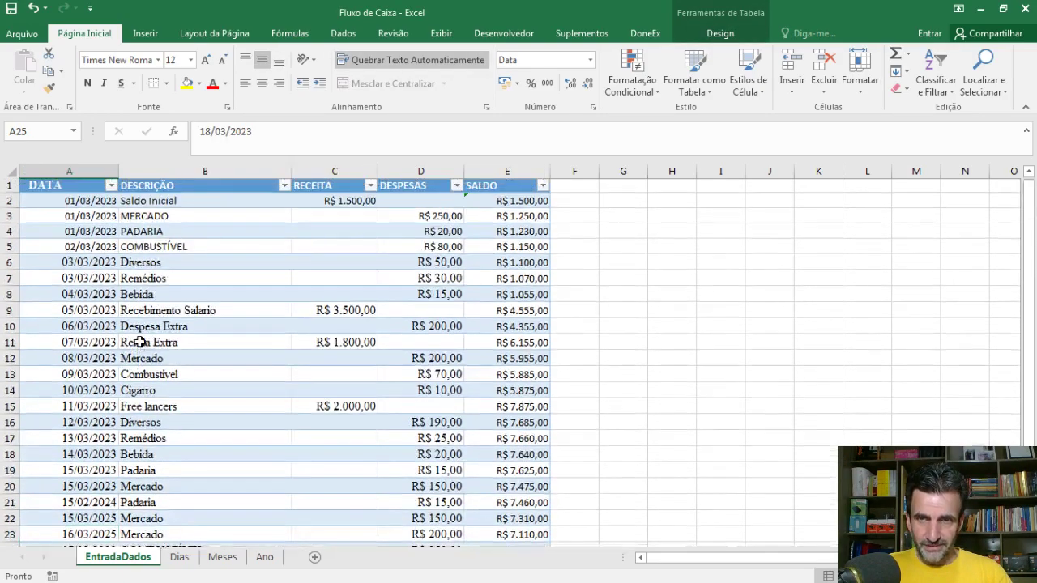
# Insert a form-control button over about G1:I2 and create a new macro named BotãoInseriDados for it
pyautogui.click(613, 188)
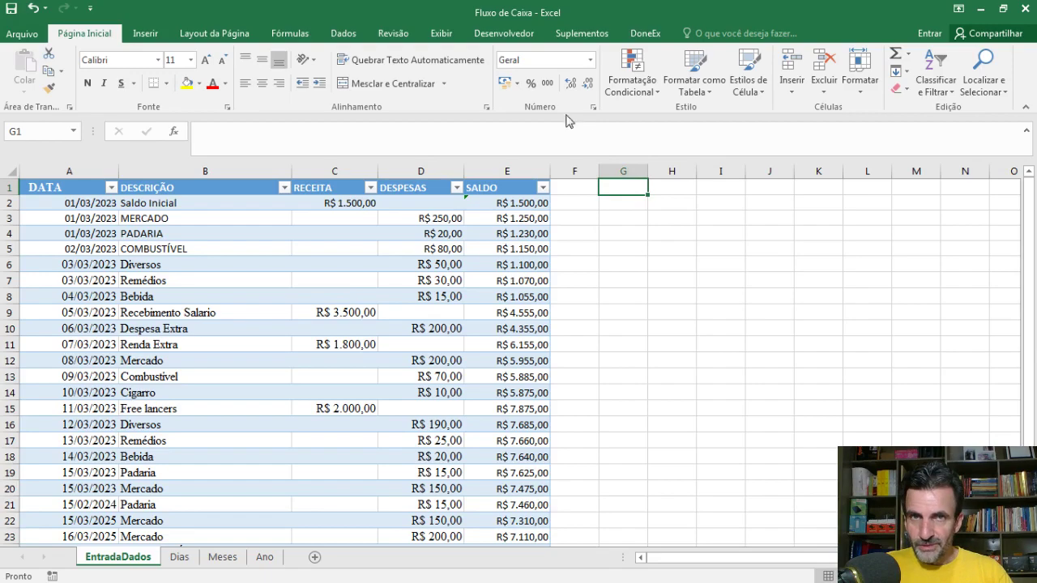
pyautogui.click(511, 37)
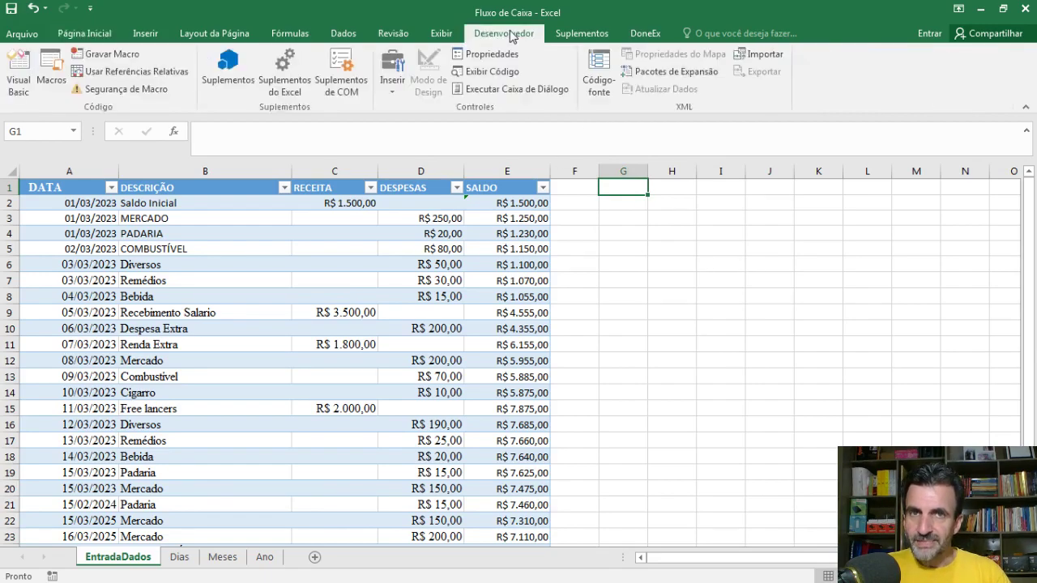
pyautogui.click(388, 93)
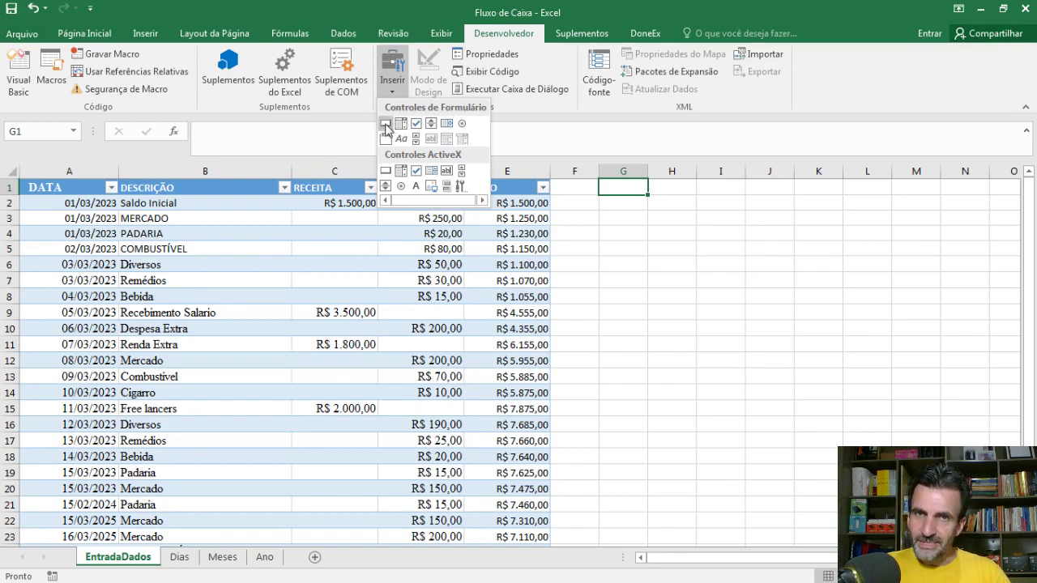
pyautogui.click(386, 124)
pyautogui.moveTo(603, 182); pyautogui.dragTo(747, 210)
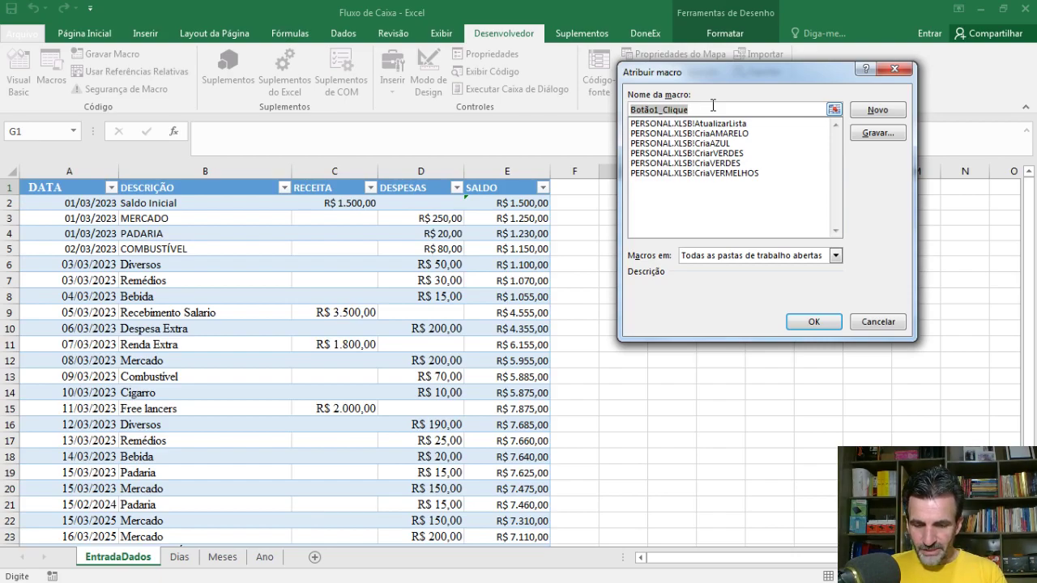
pyautogui.write('BotãoInseriDados')
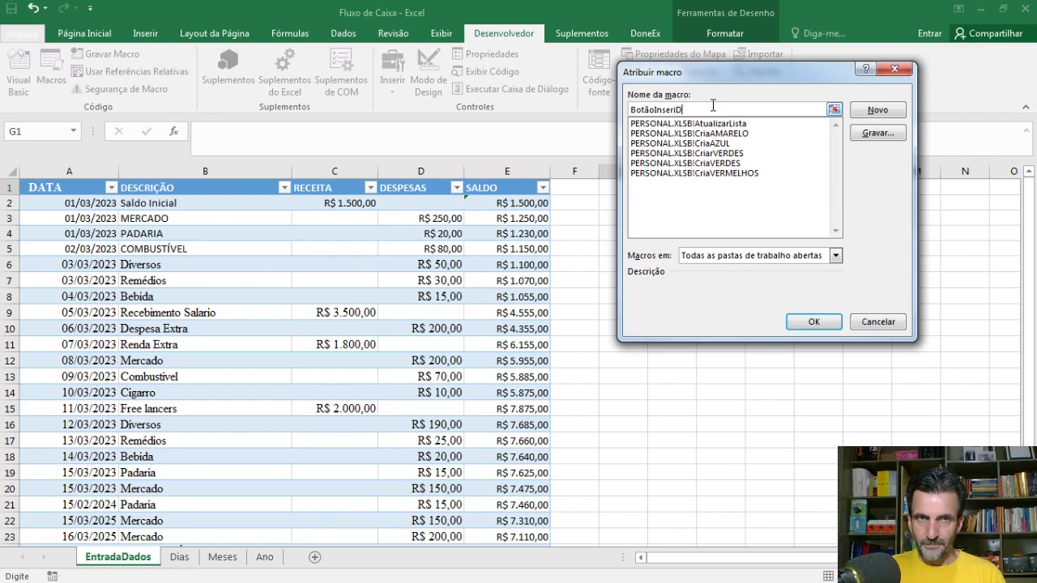
pyautogui.click(875, 113)
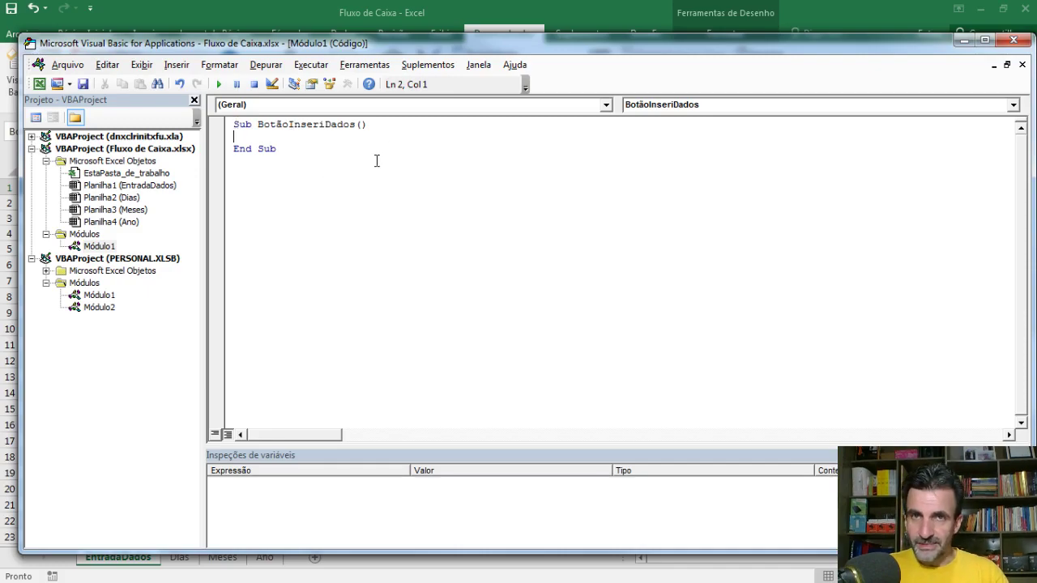
# Save the workbook from the code editor as a macro-free workbook, and return to the EntradaDados sheet
pyautogui.click(83, 83)
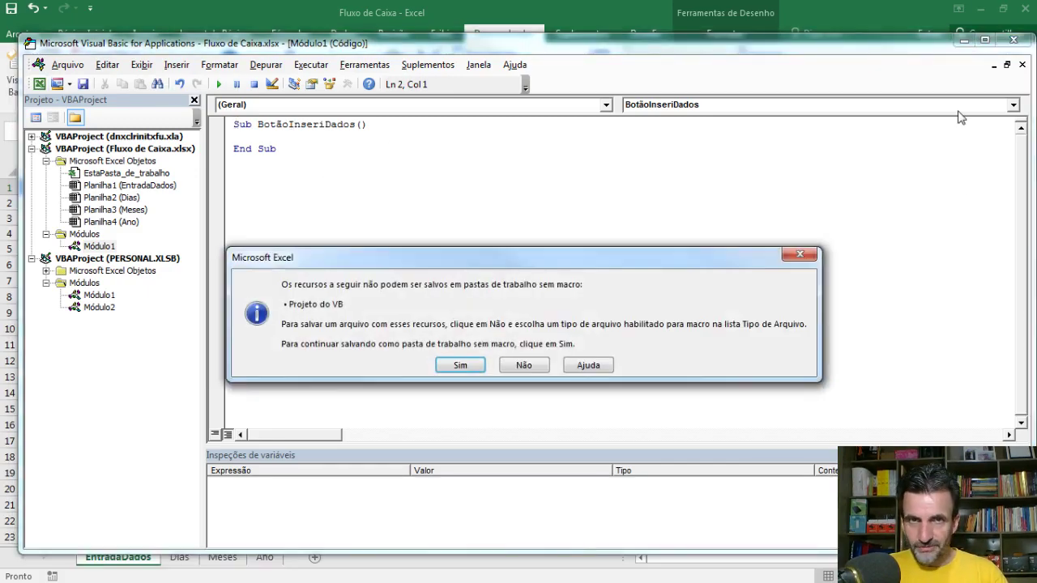
pyautogui.click(462, 365)
pyautogui.hotkey('alt', 'F11')
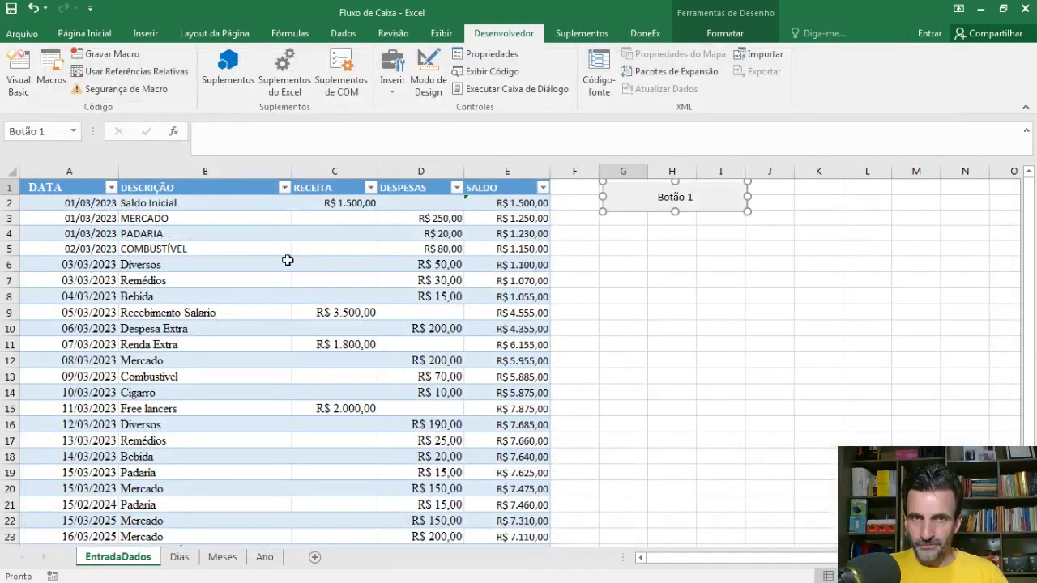
# Change the new button's caption to INSERIR and try the button out
pyautogui.click(664, 202)
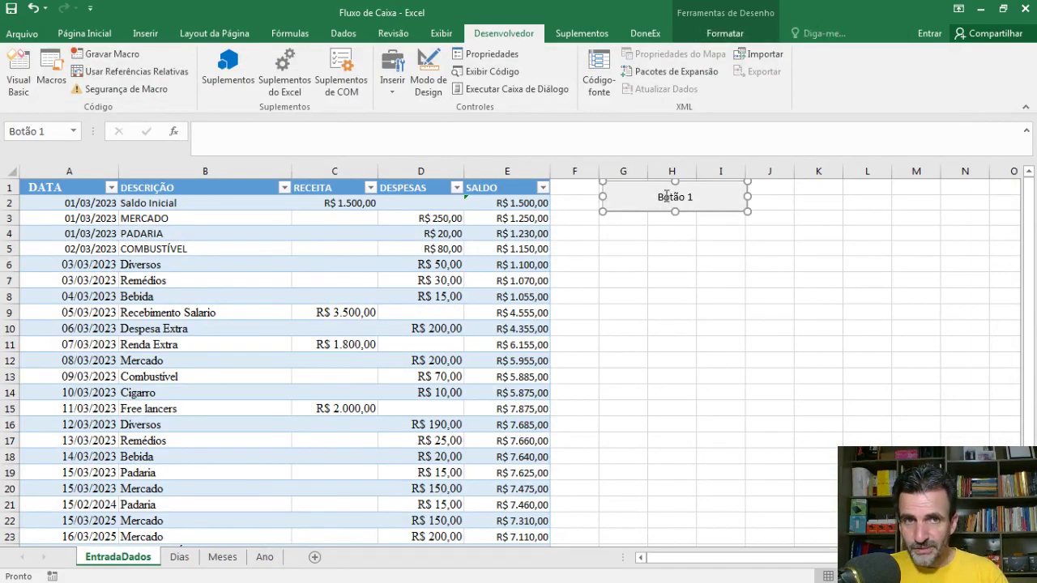
pyautogui.click(666, 197)
pyautogui.moveTo(693, 197); pyautogui.dragTo(661, 191)
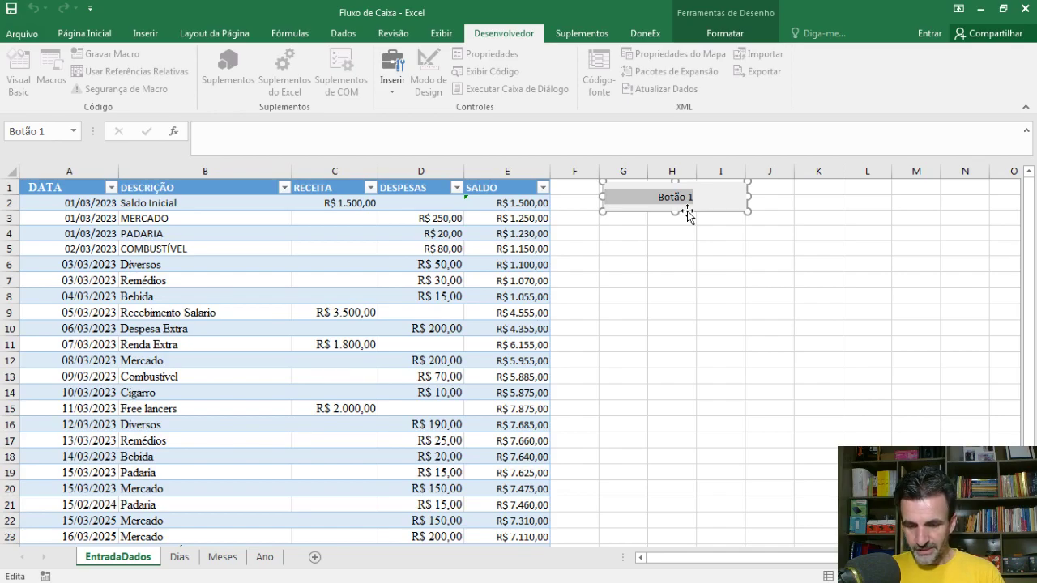
pyautogui.press('BackSpace')
pyautogui.write('INSERIR')
pyautogui.click(688, 219)
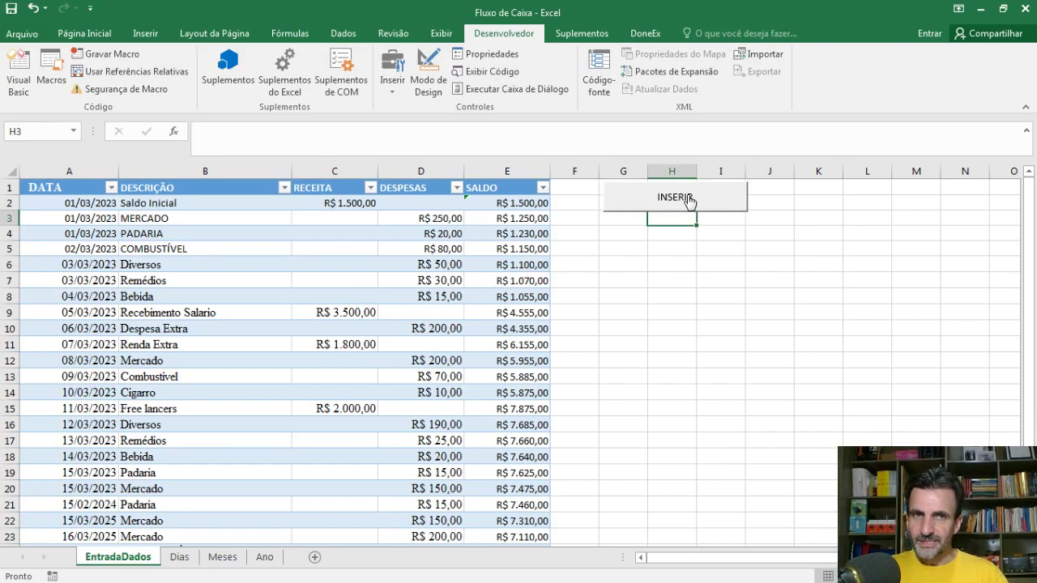
pyautogui.click(687, 199)
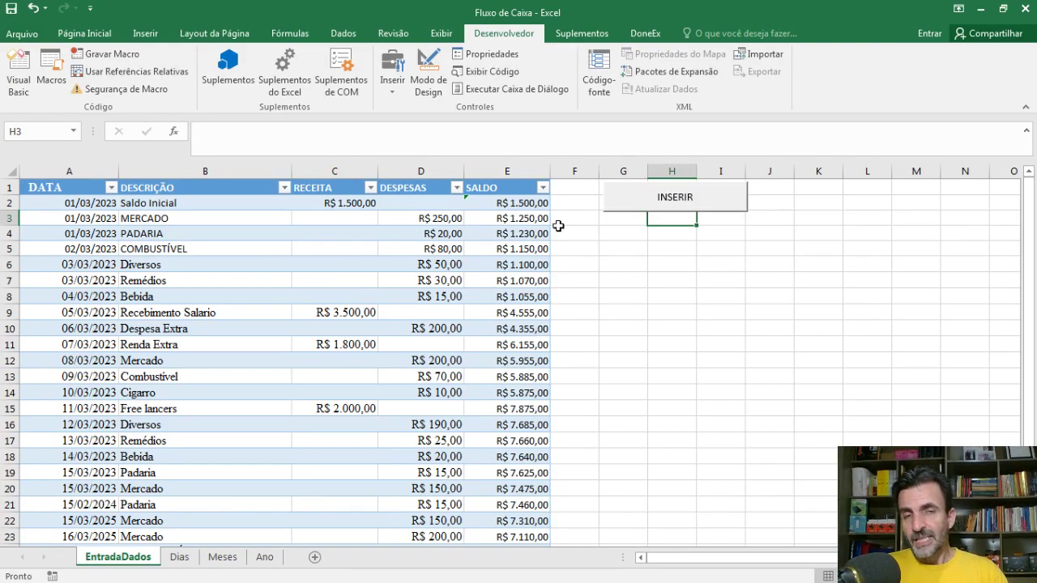
# Examine the end of the EntradaDados table and the first empty row 26, checking how the INSERIR button and headers behave while scrolling
pyautogui.scroll(-2, 278, 328)
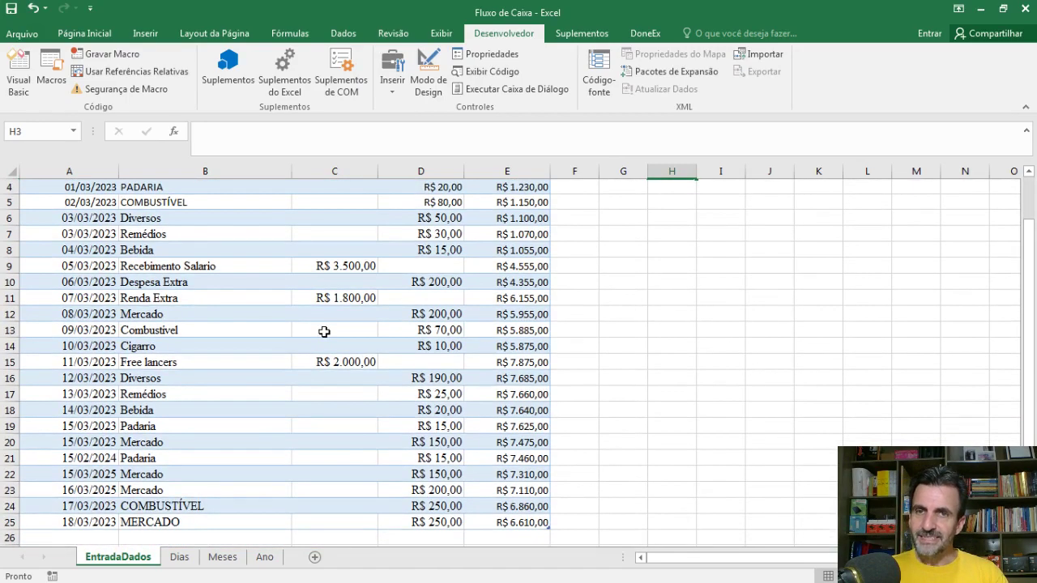
pyautogui.scroll(-2, 215, 421)
pyautogui.click(78, 395)
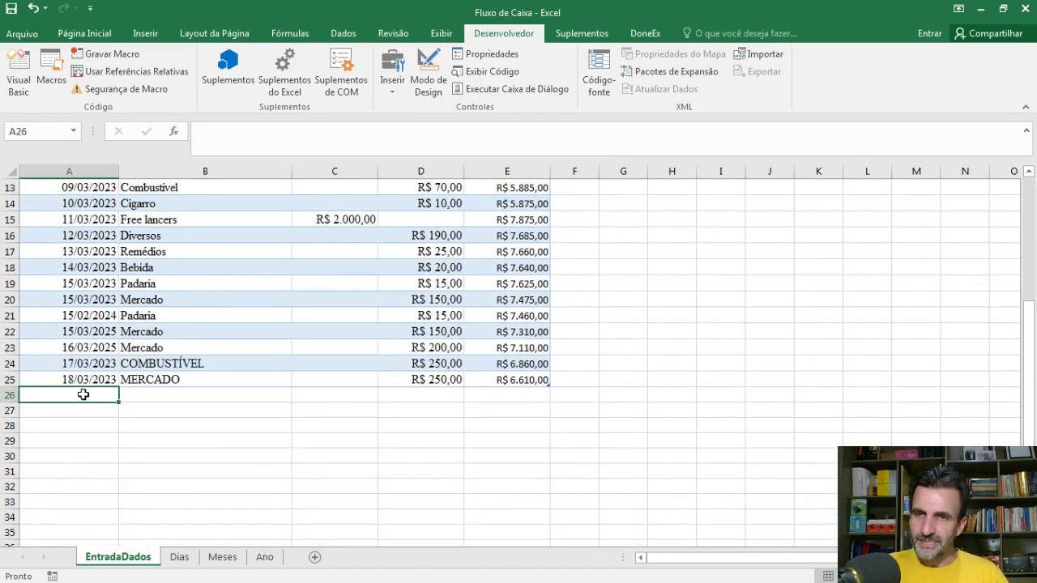
pyautogui.scroll(-1, 532, 259)
pyautogui.scroll(3, 535, 271)
pyautogui.scroll(-2, 532, 272)
pyautogui.scroll(-1, 366, 343)
pyautogui.scroll(5, 365, 343)
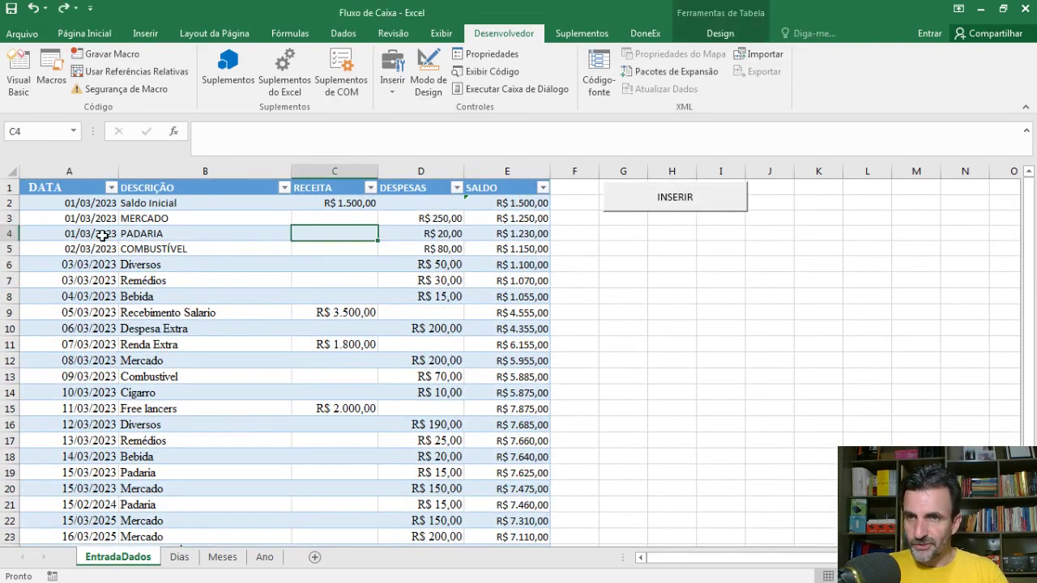
pyautogui.click(73, 236)
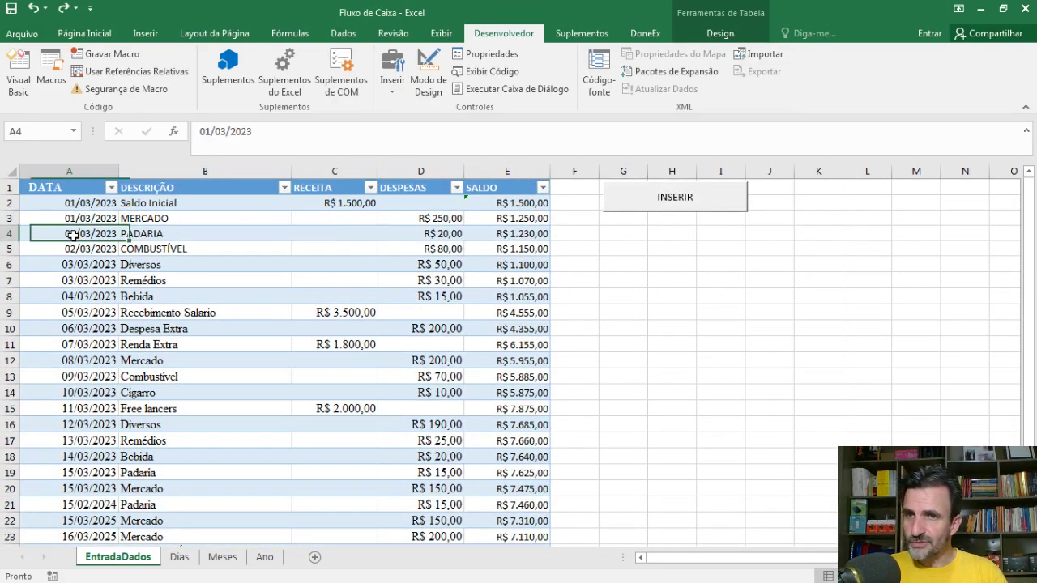
pyautogui.scroll(-5, 102, 243)
pyautogui.scroll(5, 676, 250)
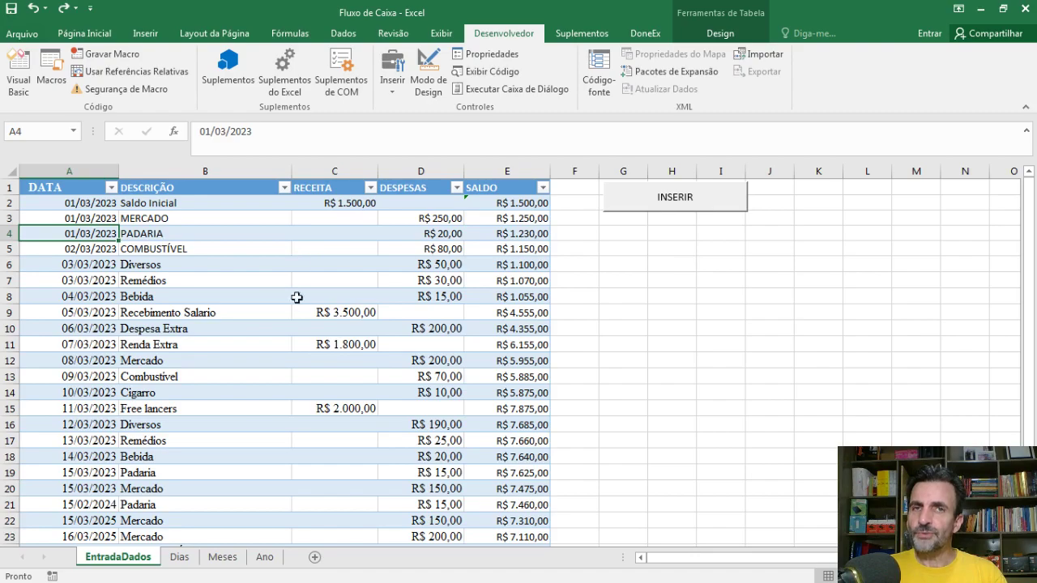
pyautogui.press('Up')
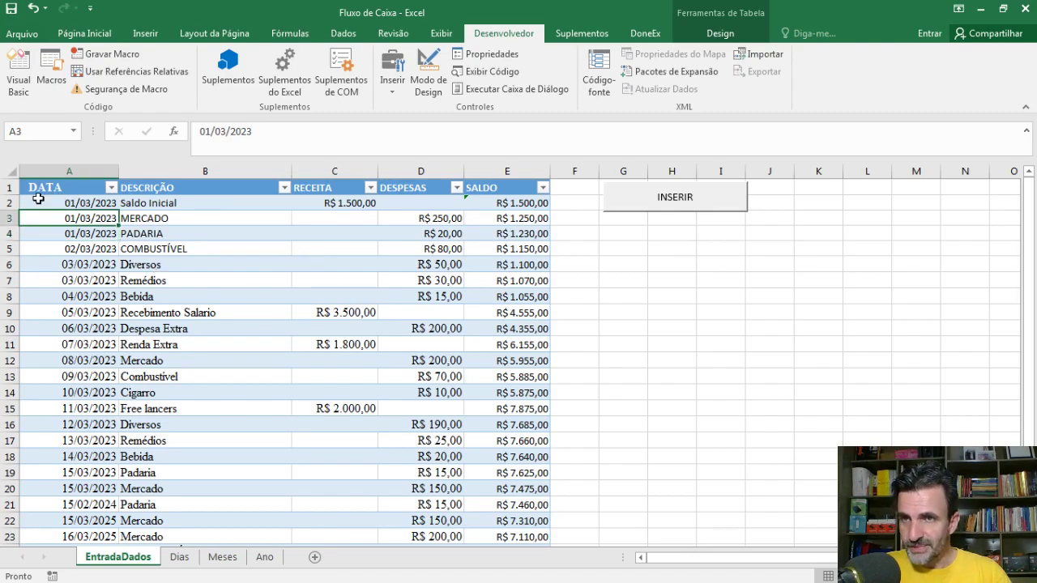
# Make header row 1 taller and shrink the INSERIR button to fit inside row 1 across columns G and H
pyautogui.moveTo(11, 193); pyautogui.dragTo(14, 217)
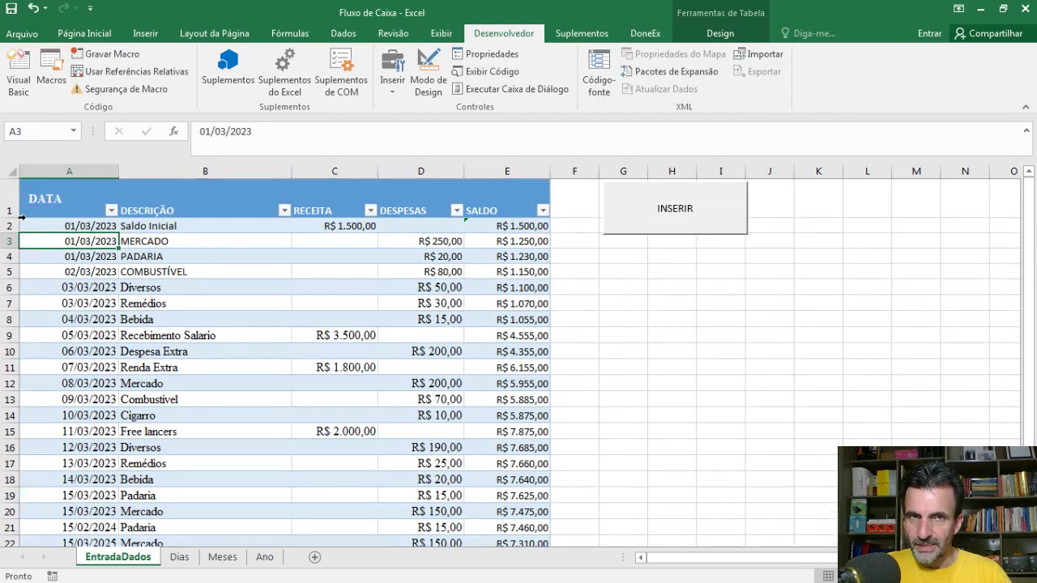
pyautogui.rightClick(666, 222)
pyautogui.click(658, 227)
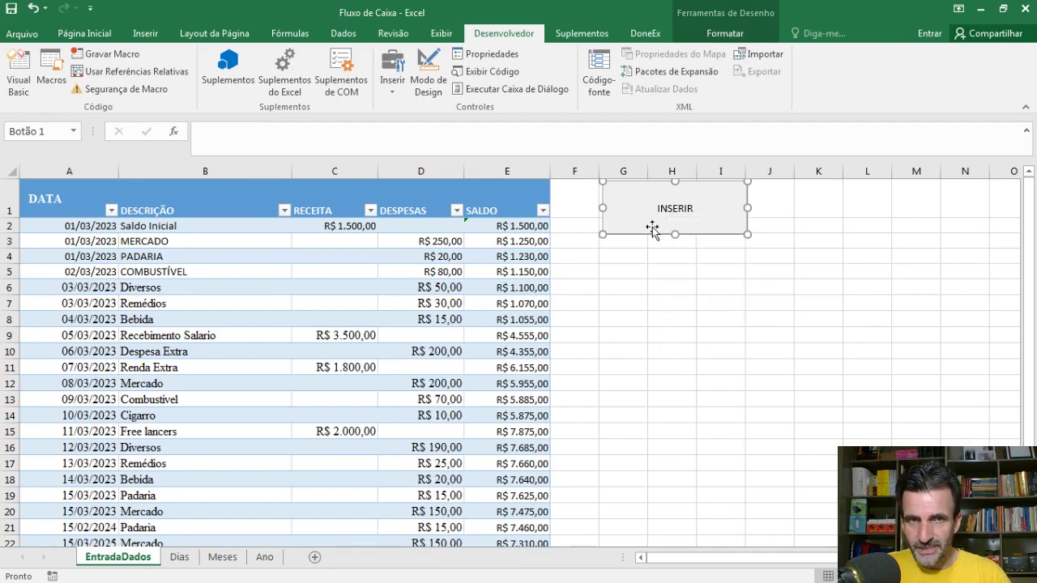
pyautogui.moveTo(675, 235); pyautogui.dragTo(675, 214)
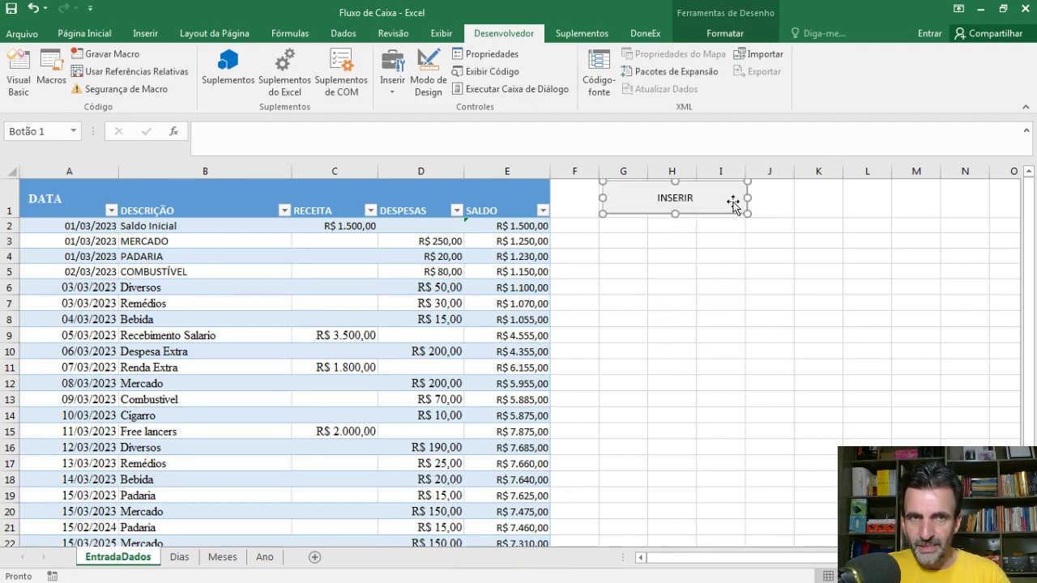
pyautogui.moveTo(747, 198); pyautogui.dragTo(708, 195)
pyautogui.moveTo(708, 194); pyautogui.dragTo(698, 195)
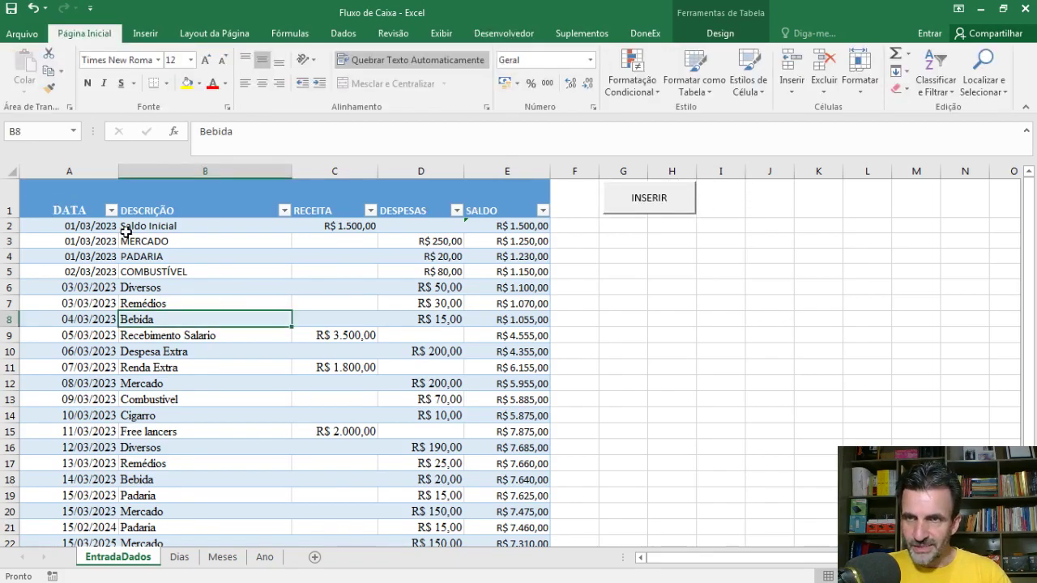
# Freeze the panes at cell A2 to keep header row 1 and the button in view, checking it down to the last entries
pyautogui.click(40, 227)
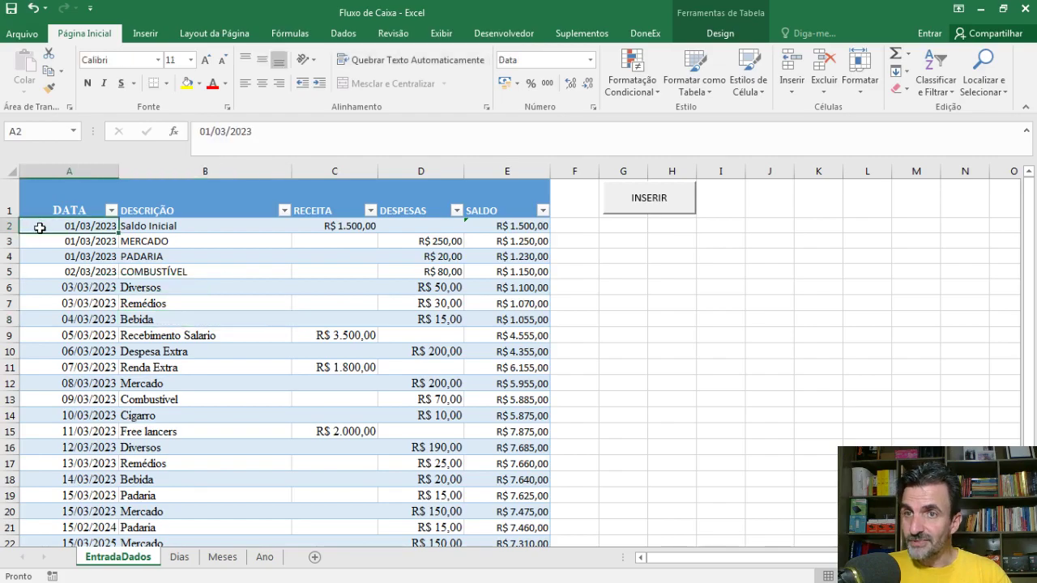
pyautogui.click(439, 36)
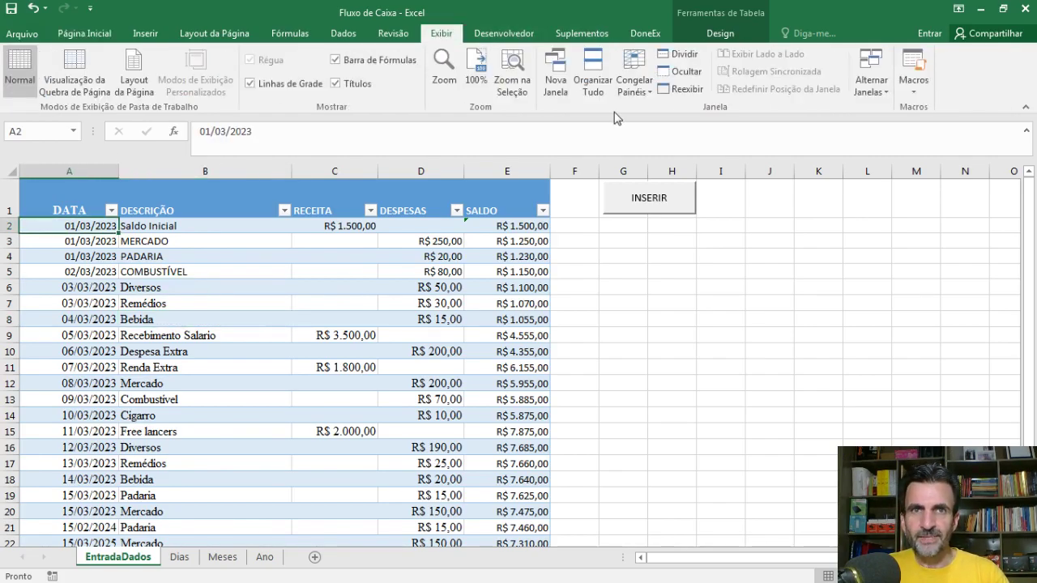
pyautogui.click(633, 89)
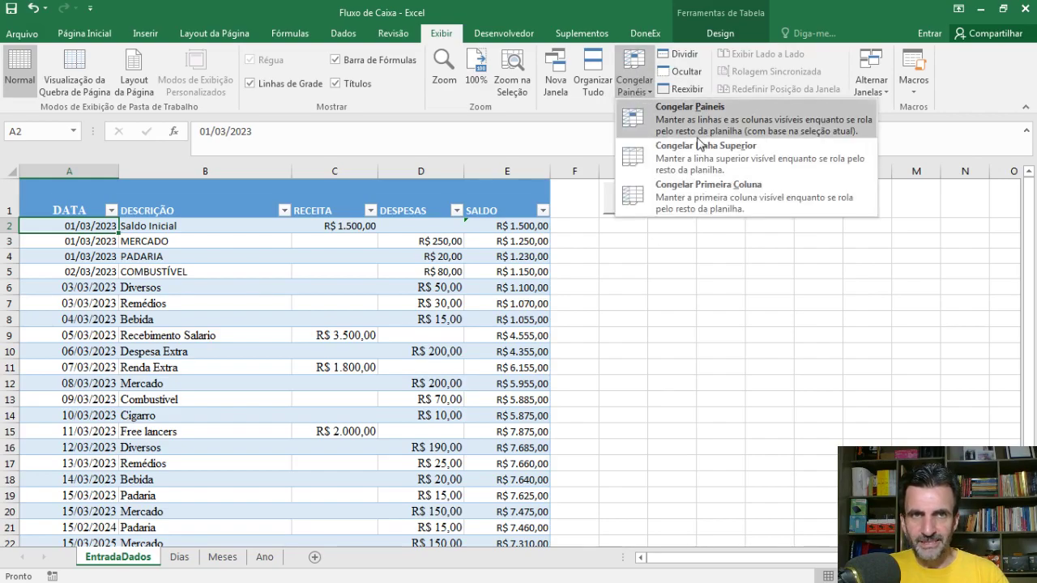
pyautogui.click(709, 134)
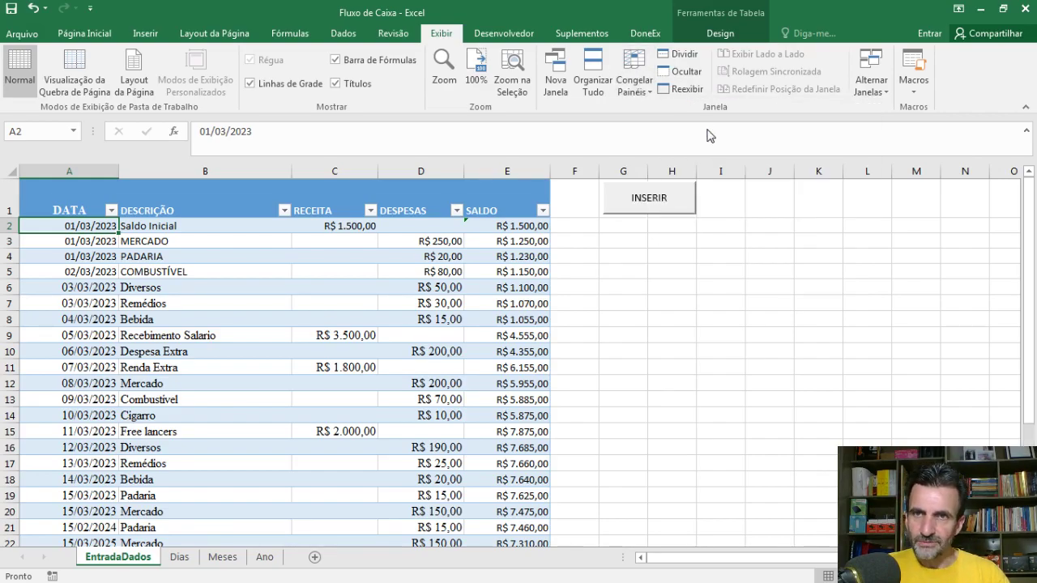
pyautogui.click(96, 258)
pyautogui.scroll(-6, 95, 268)
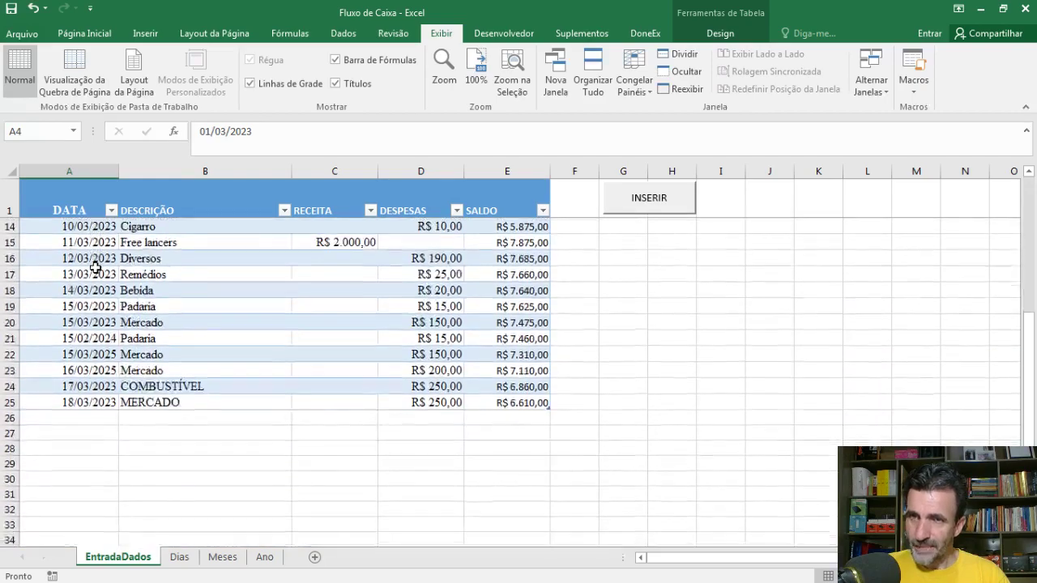
pyautogui.scroll(6, 96, 268)
pyautogui.scroll(-4, 96, 270)
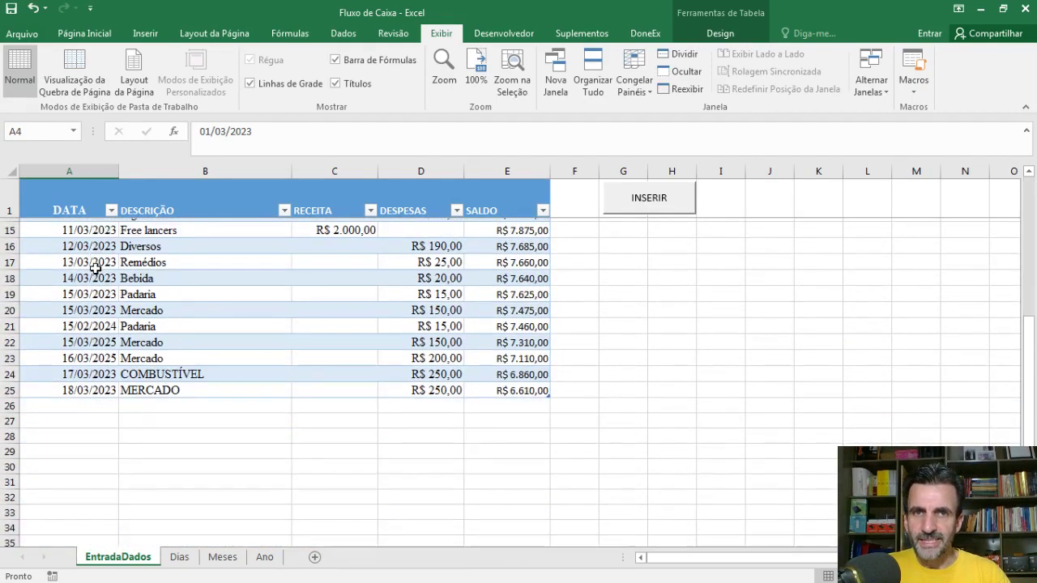
pyautogui.scroll(-2, 179, 326)
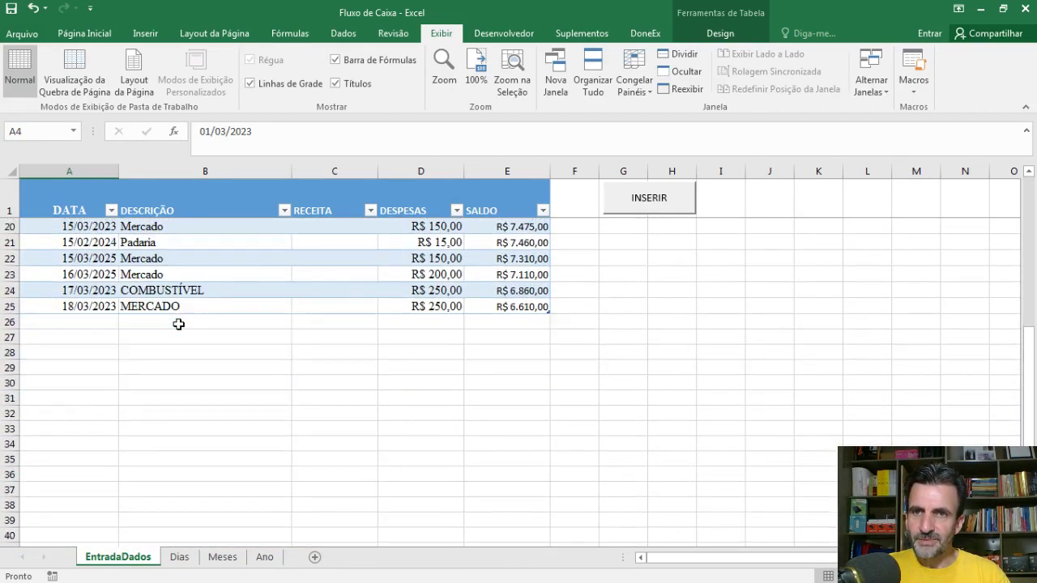
# Jump from cell A2 to the last entry in the DATA column and move to the first empty cell, A26
pyautogui.scroll(5, 180, 324)
pyautogui.scroll(1, 179, 324)
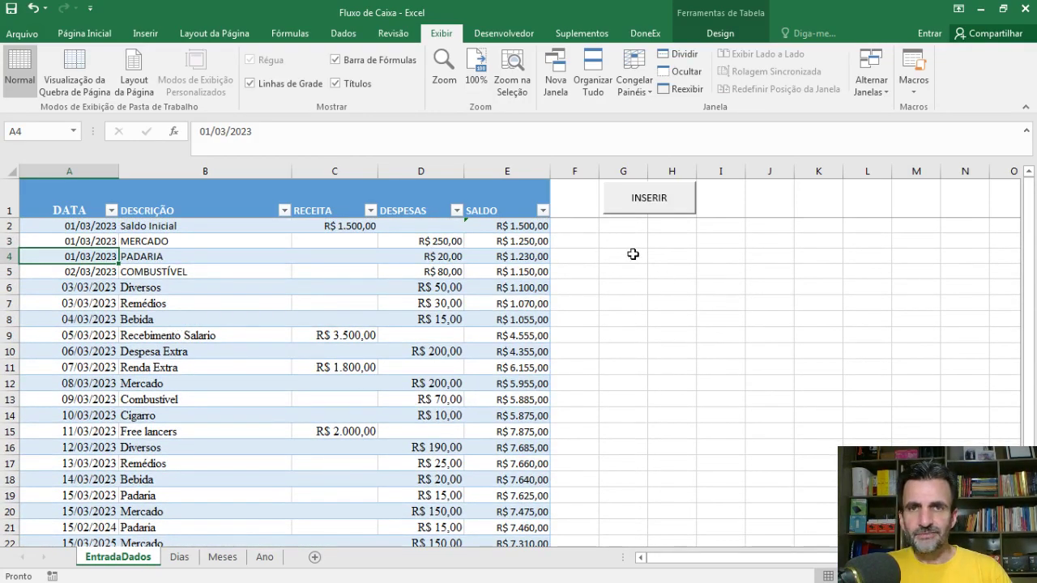
pyautogui.click(139, 300)
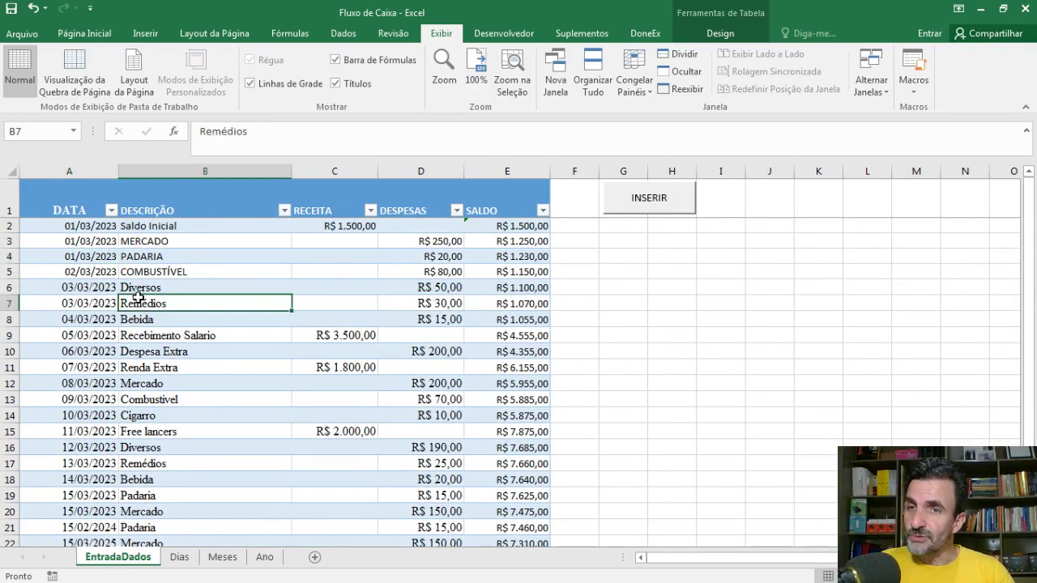
pyautogui.click(87, 256)
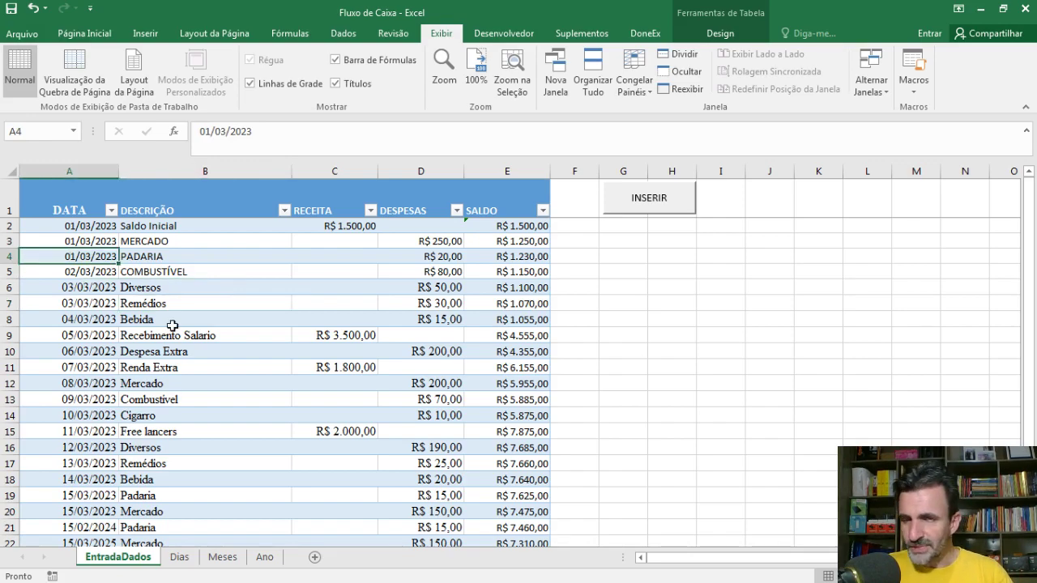
pyautogui.press('Up')
pyautogui.press('Up')
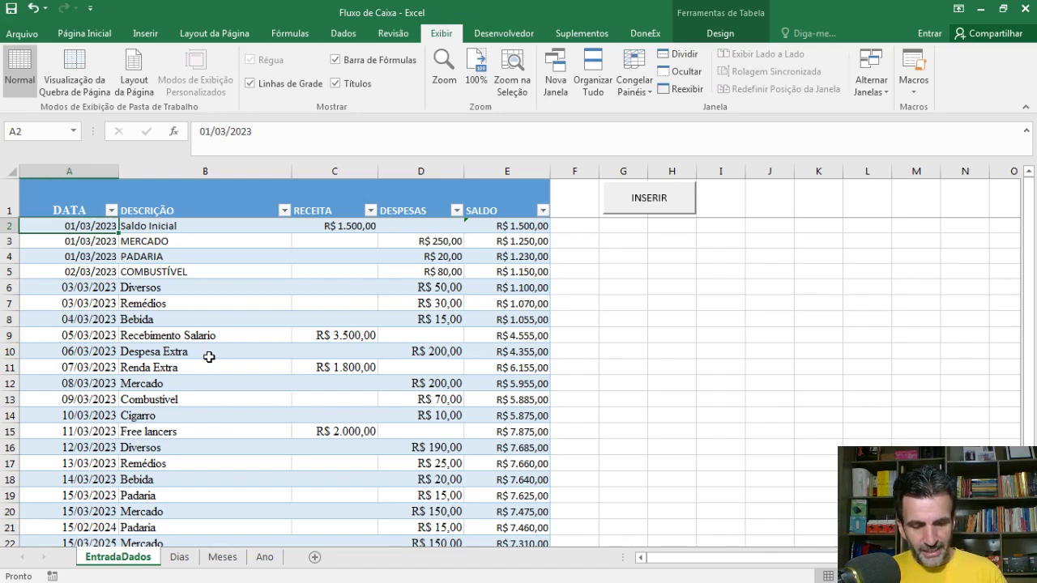
pyautogui.press('End')
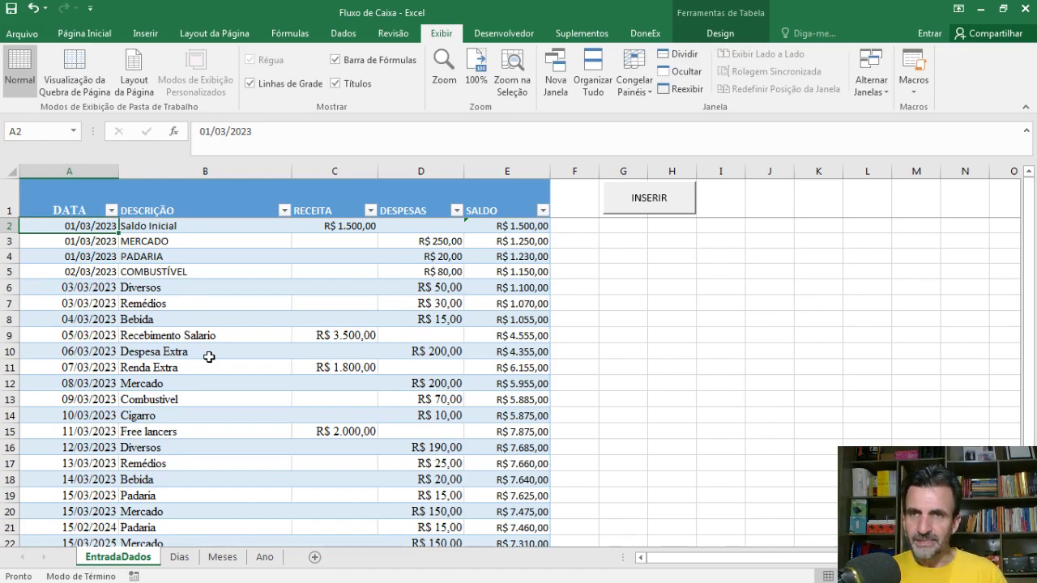
pyautogui.press('Down')
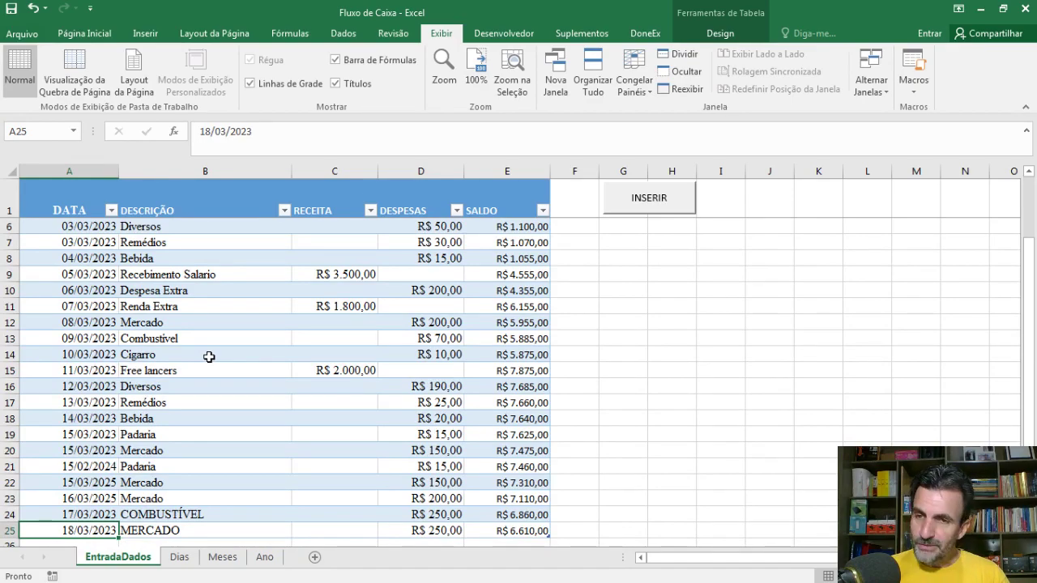
pyautogui.press('Down')
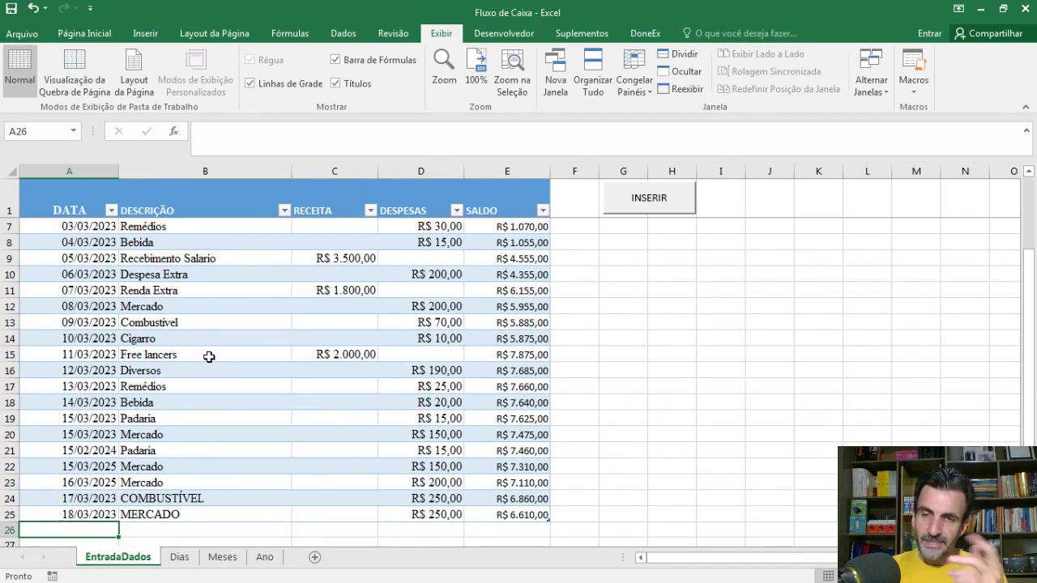
# Add an entry in row 26 with the date 19/03, the description MERCADO and an expense of 65
pyautogui.write('19/03')
pyautogui.press('Tab')
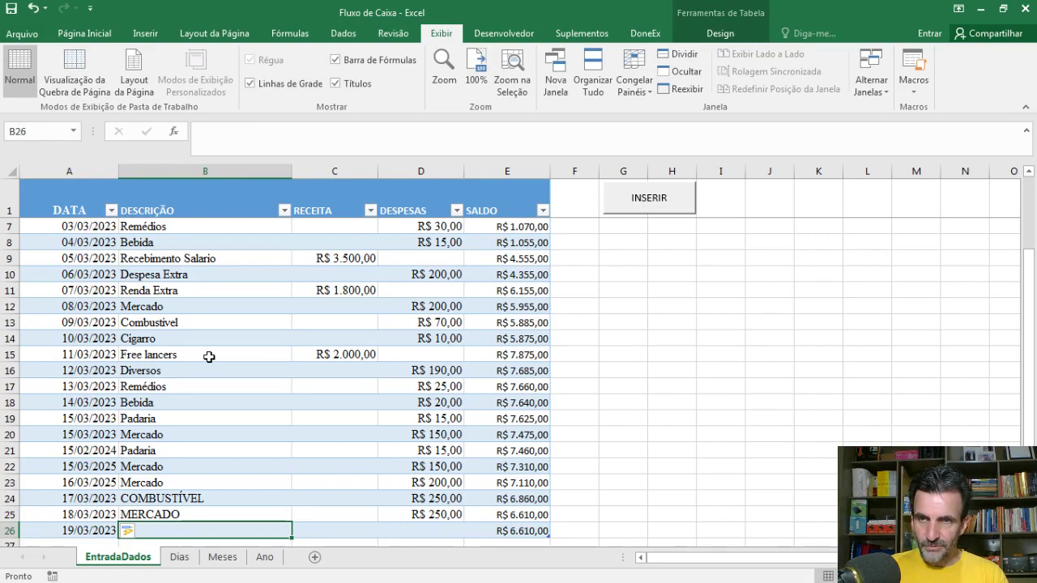
pyautogui.write('m')
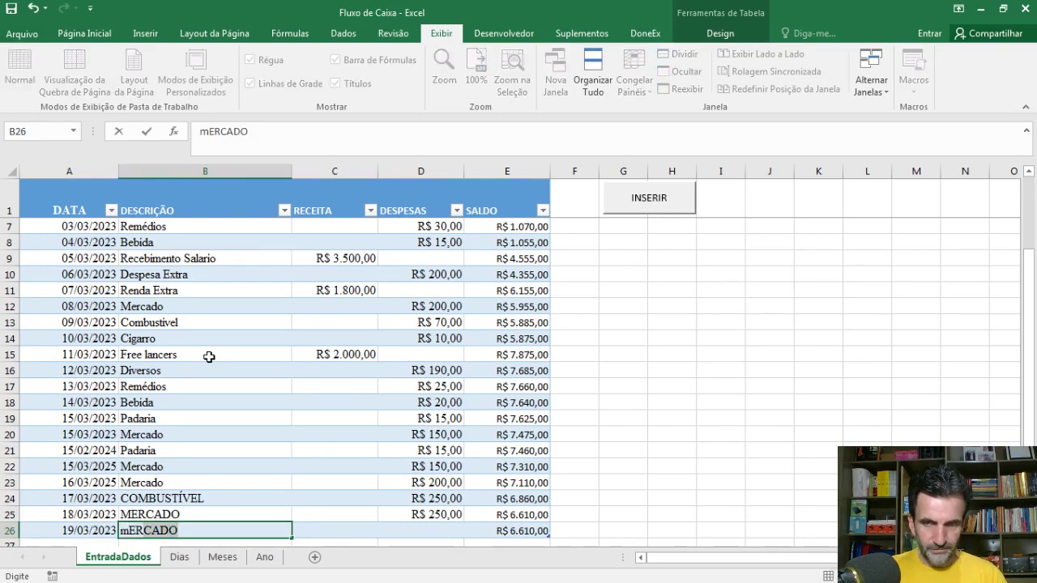
pyautogui.press('Tab')
pyautogui.press('Tab')
pyautogui.write('65')
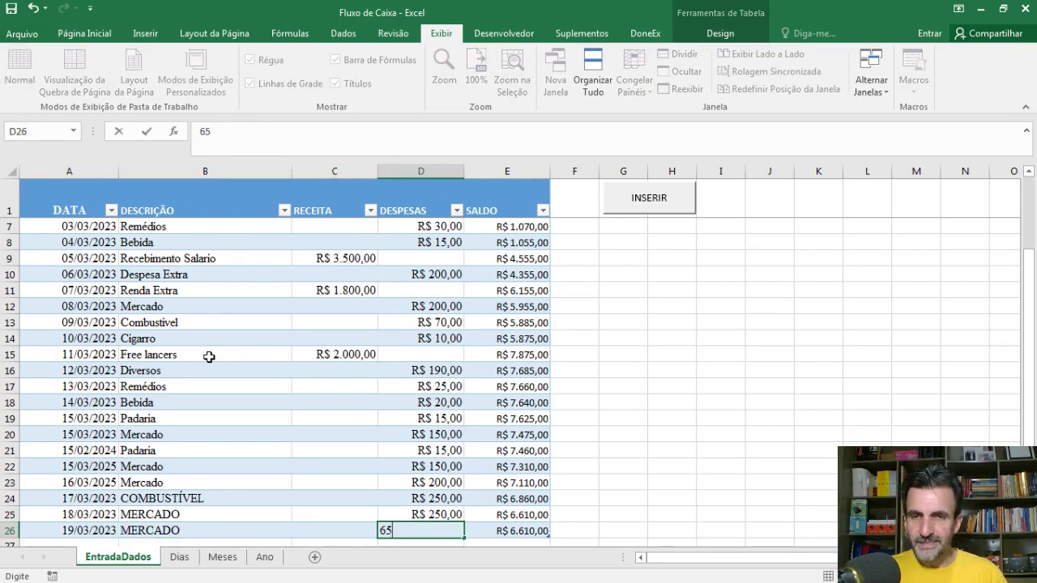
pyautogui.press('Return')
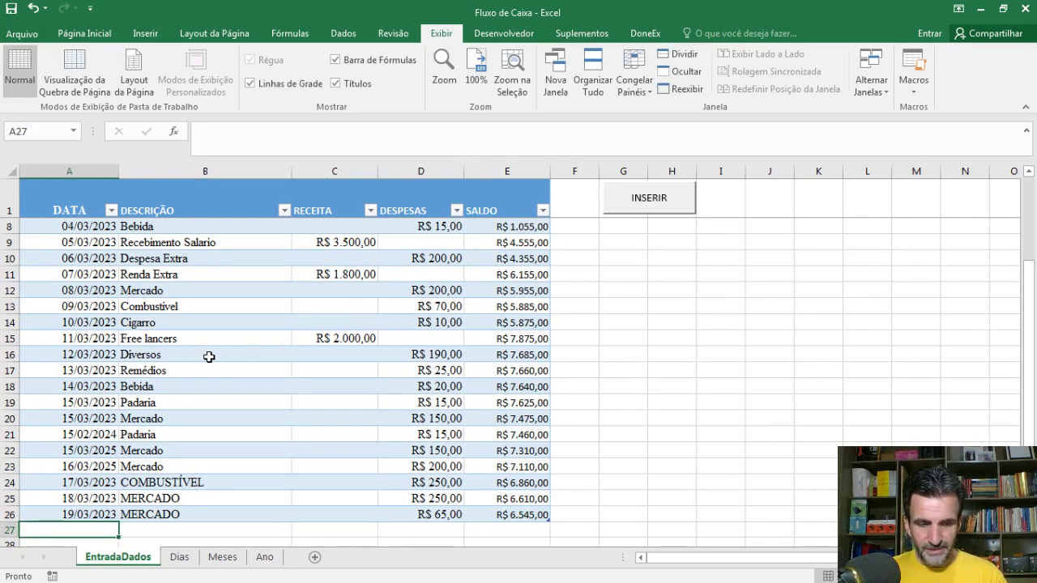
# Check the last used cell of the EntradaDados sheet and return to the start of the table
pyautogui.click(704, 387)
pyautogui.scroll(2, 666, 387)
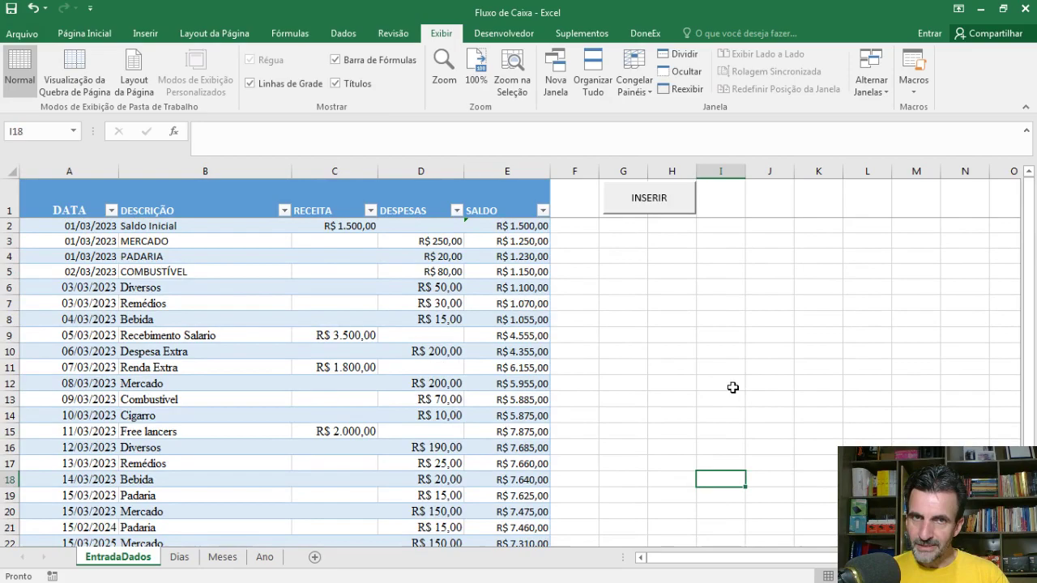
pyautogui.click(770, 346)
pyautogui.hotkey('ctrl', 'End')
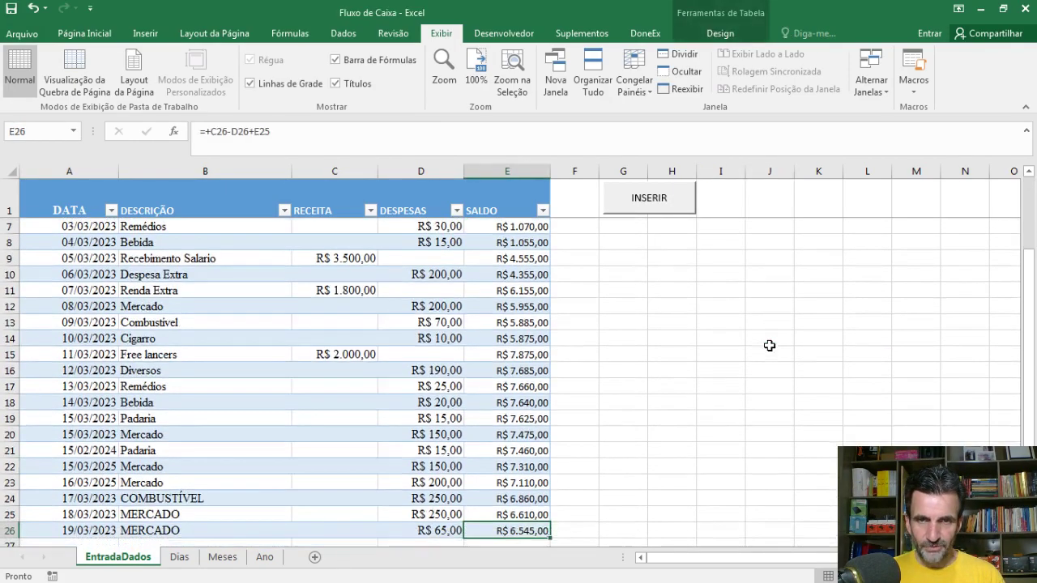
pyautogui.scroll(2, 165, 328)
pyautogui.click(162, 322)
pyautogui.click(640, 292)
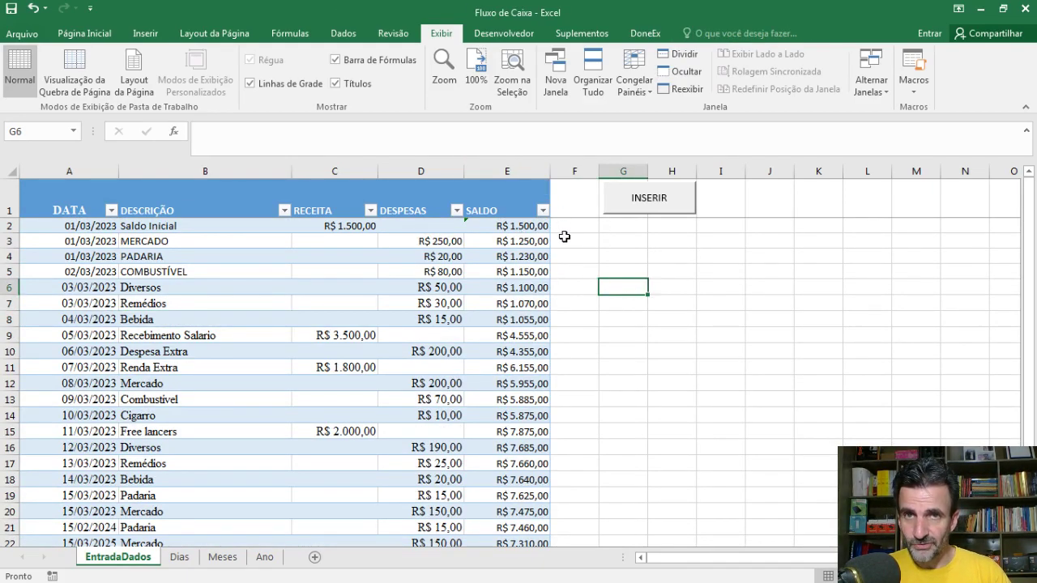
# Start recording a macro named MacroEntradaDeDados, stored in this workbook
pyautogui.click(503, 34)
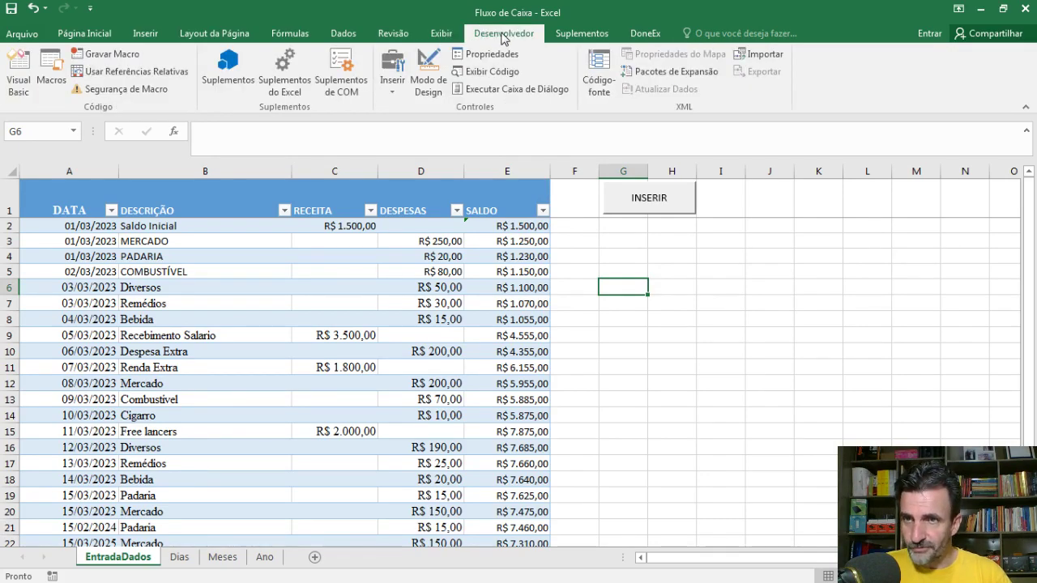
pyautogui.click(120, 57)
pyautogui.click(721, 136)
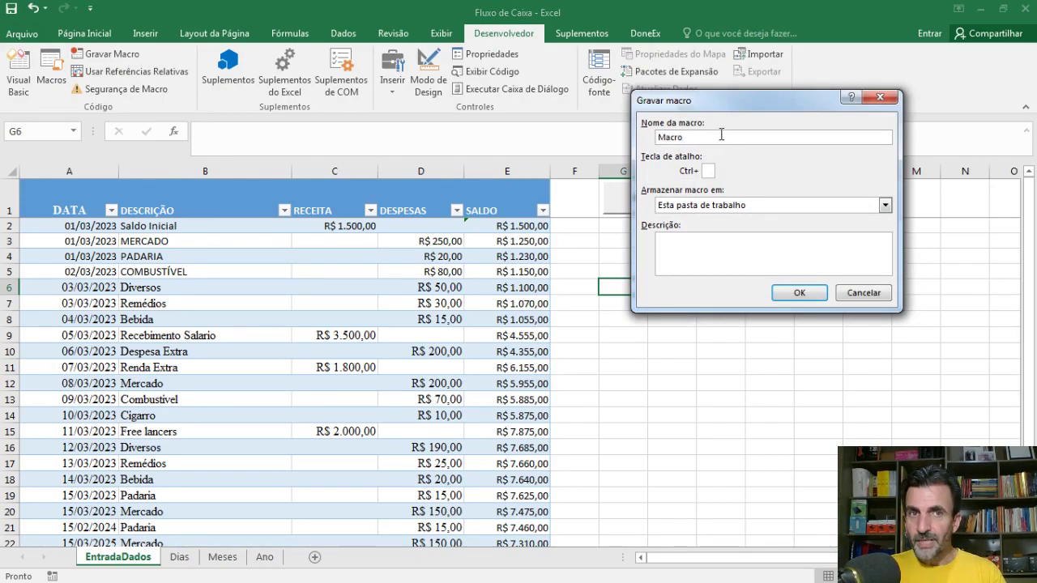
pyautogui.write('tra')
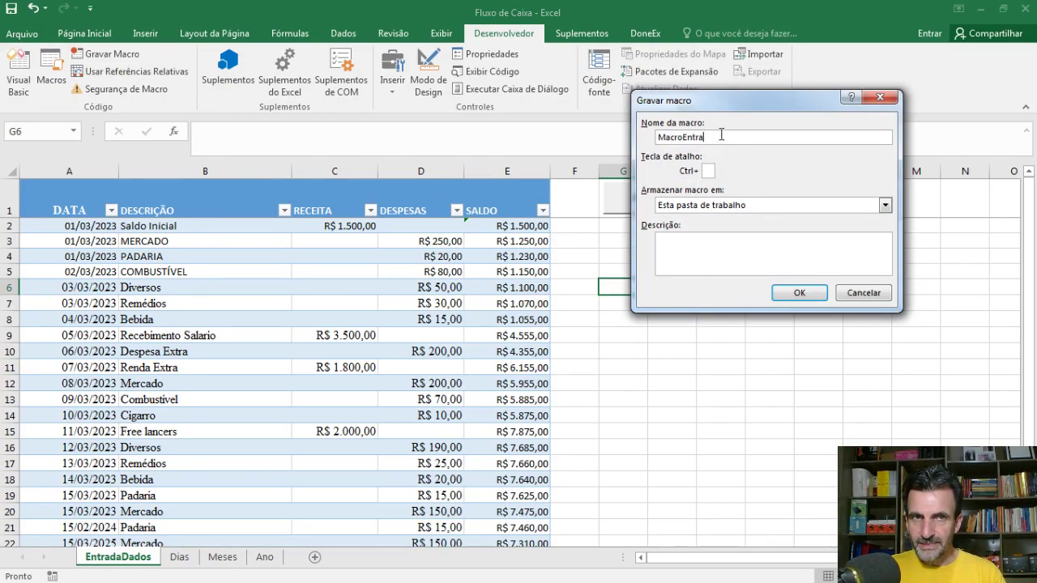
pyautogui.write('daDaDados')
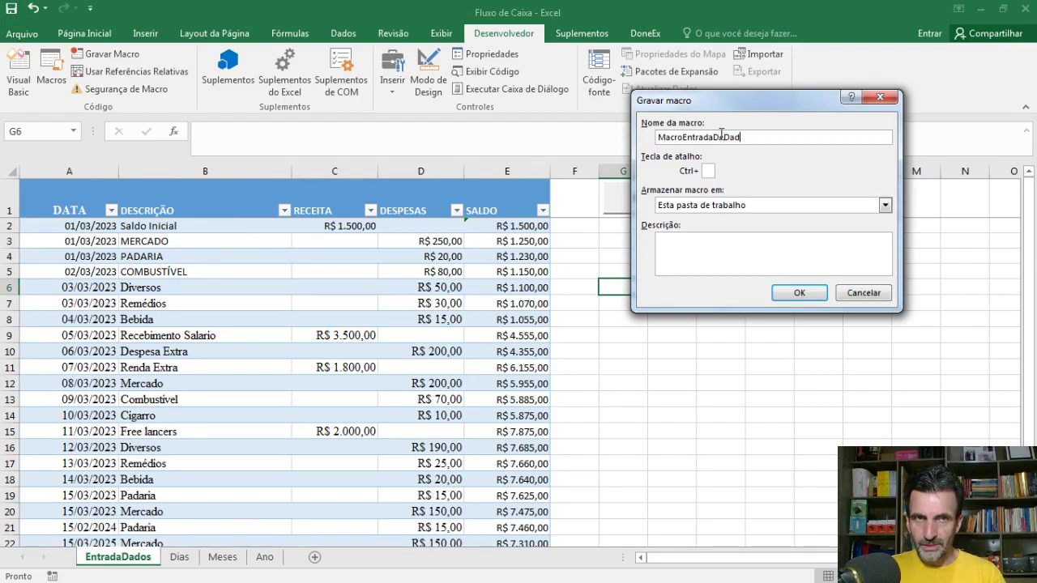
pyautogui.click(800, 295)
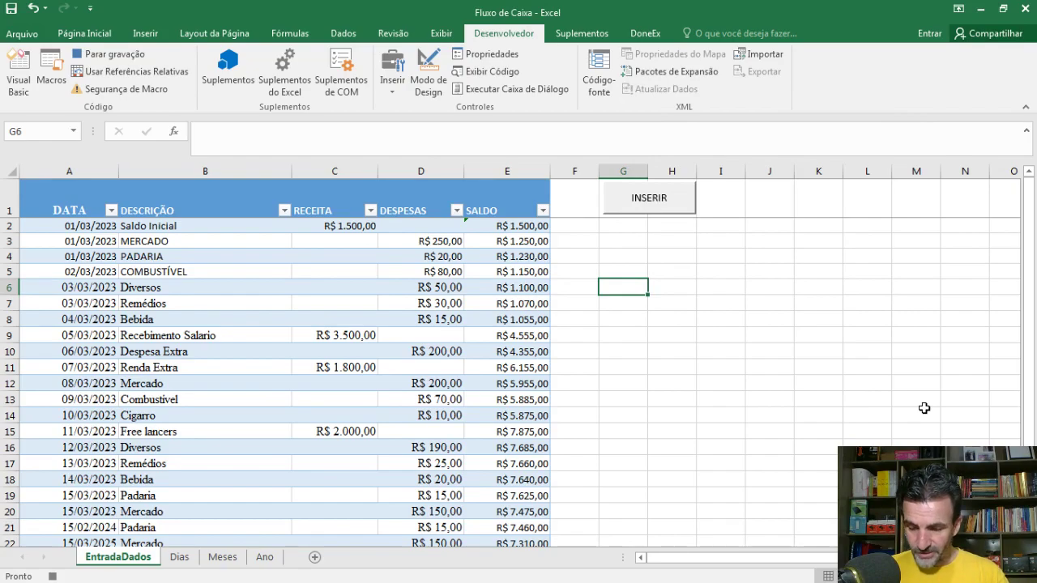
# Record going from A2 to the first empty DATA cell, entering the current date and moving to B27, and stop recording
pyautogui.hotkey('ctrl', 'Home')
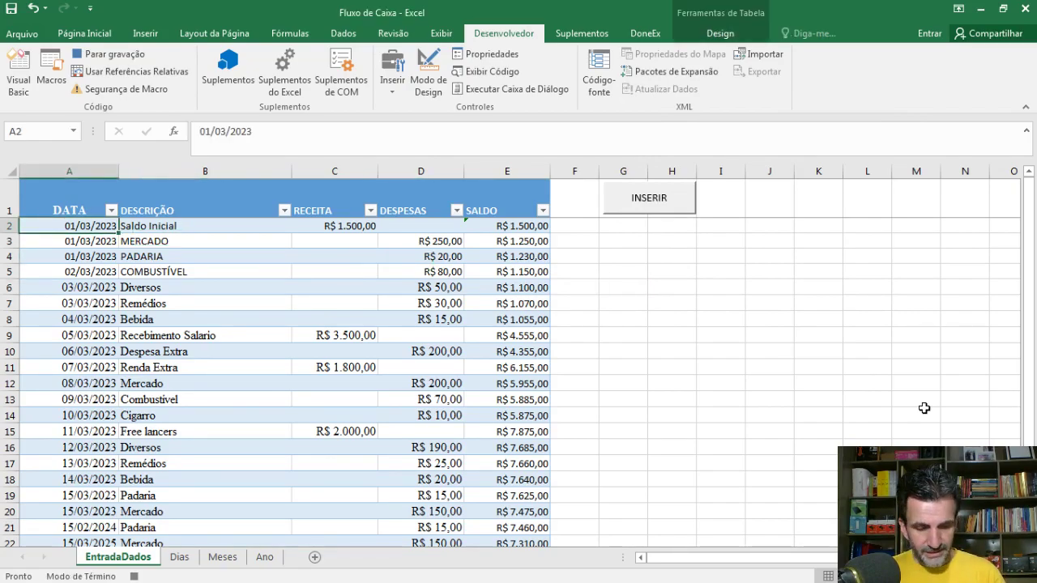
pyautogui.hotkey('ctrl', 'Down')
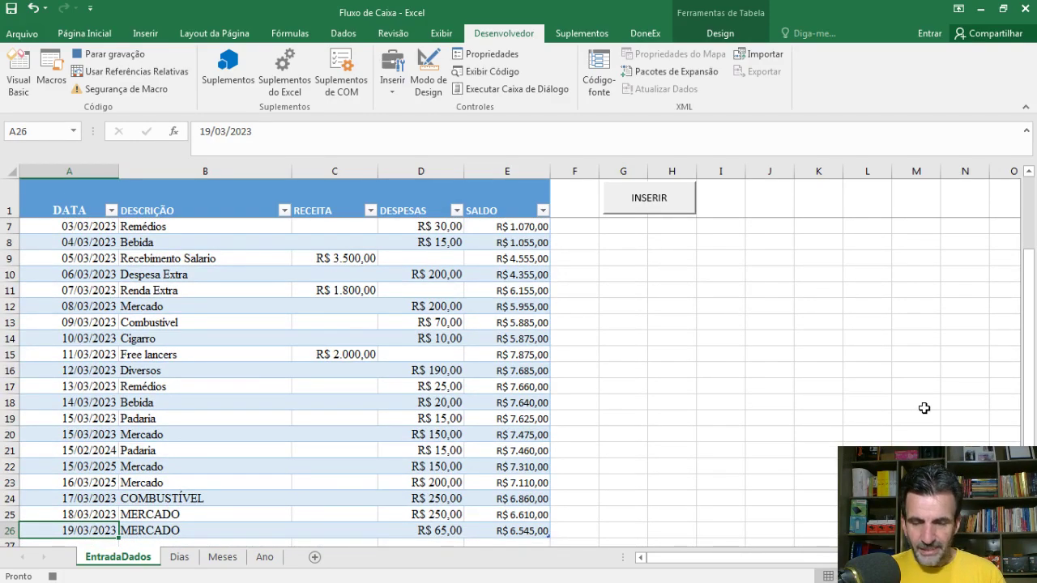
pyautogui.press('Down')
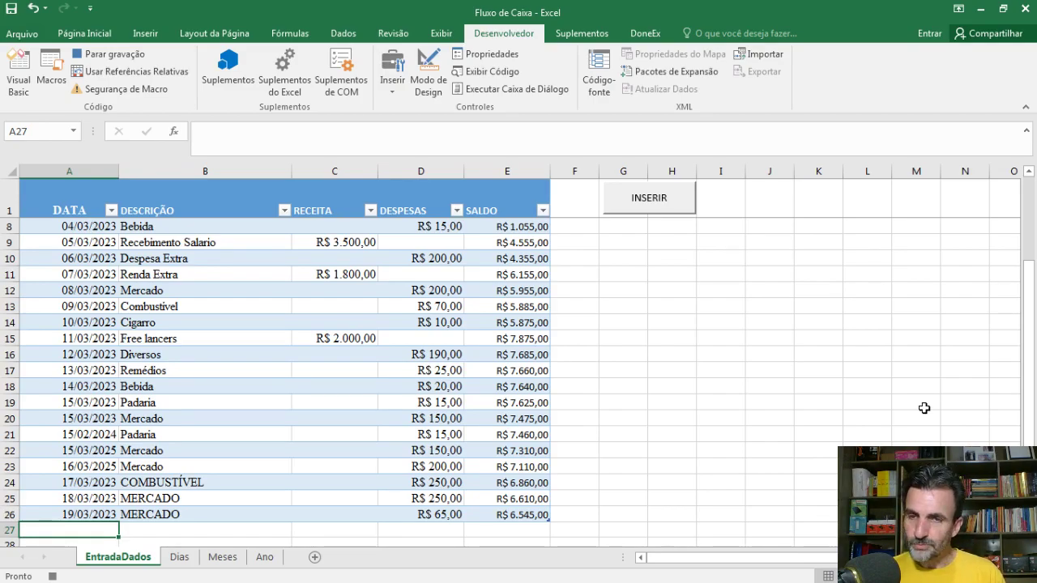
pyautogui.hotkey('ctrl', ';')
pyautogui.press('Tab')
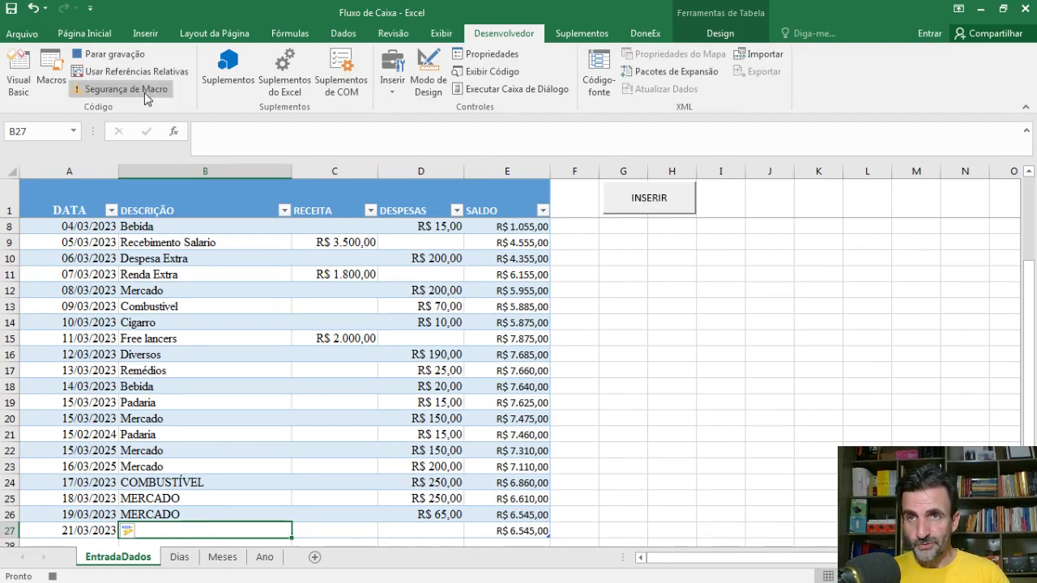
pyautogui.click(121, 54)
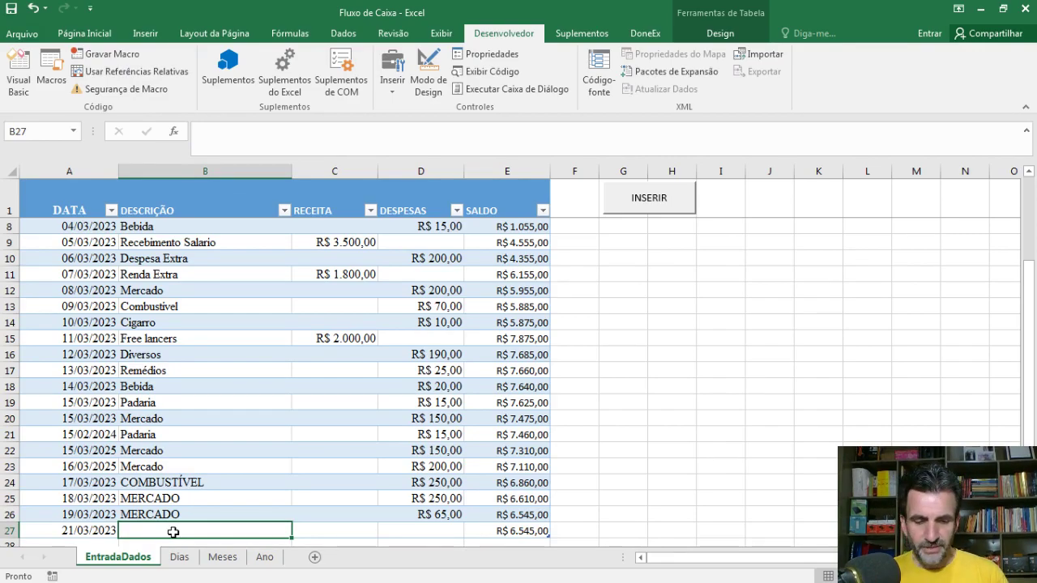
# Examine the recorded MacroEntradaDeDados code in the Visual Basic editor, line by line, including the fixed A27 and B27 references and date
pyautogui.hotkey('alt', 'F11')
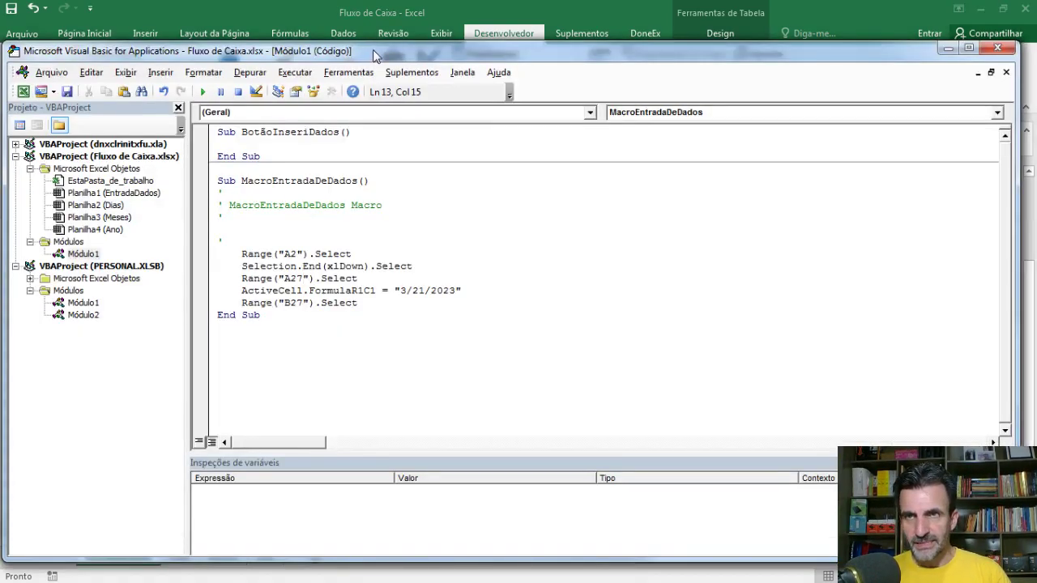
pyautogui.click(267, 253)
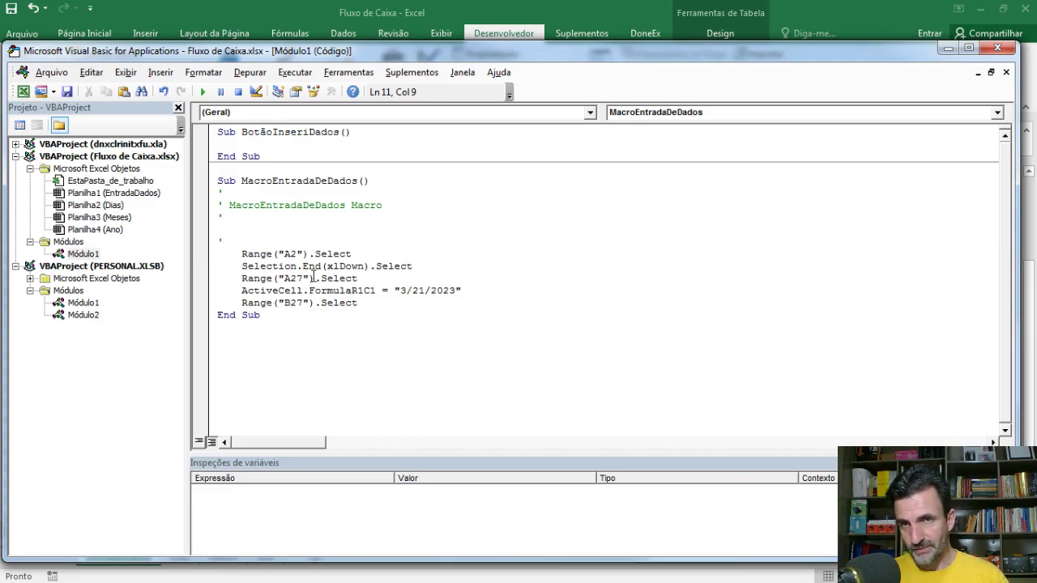
pyautogui.click(270, 266)
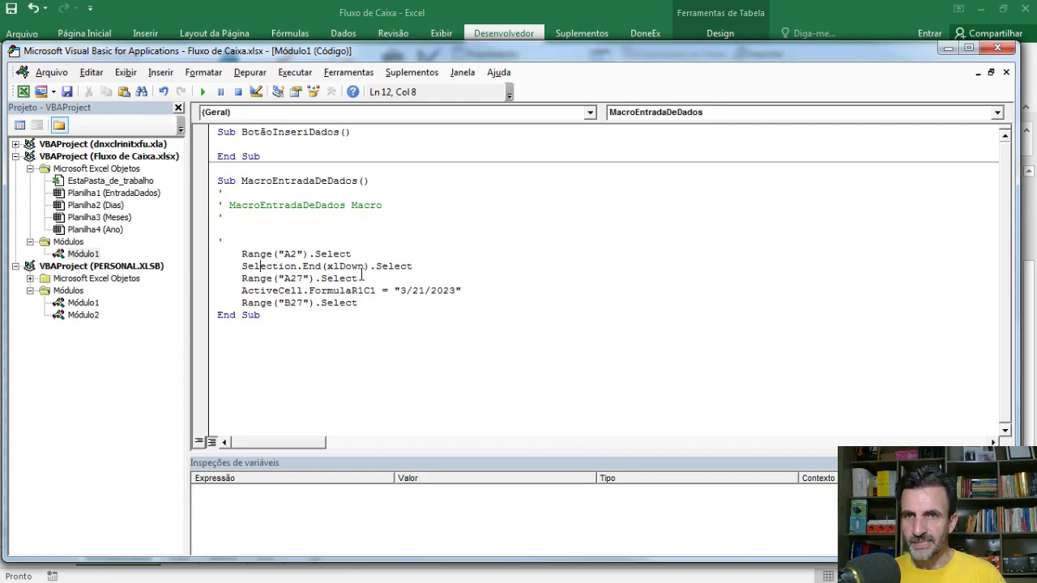
pyautogui.click(255, 277)
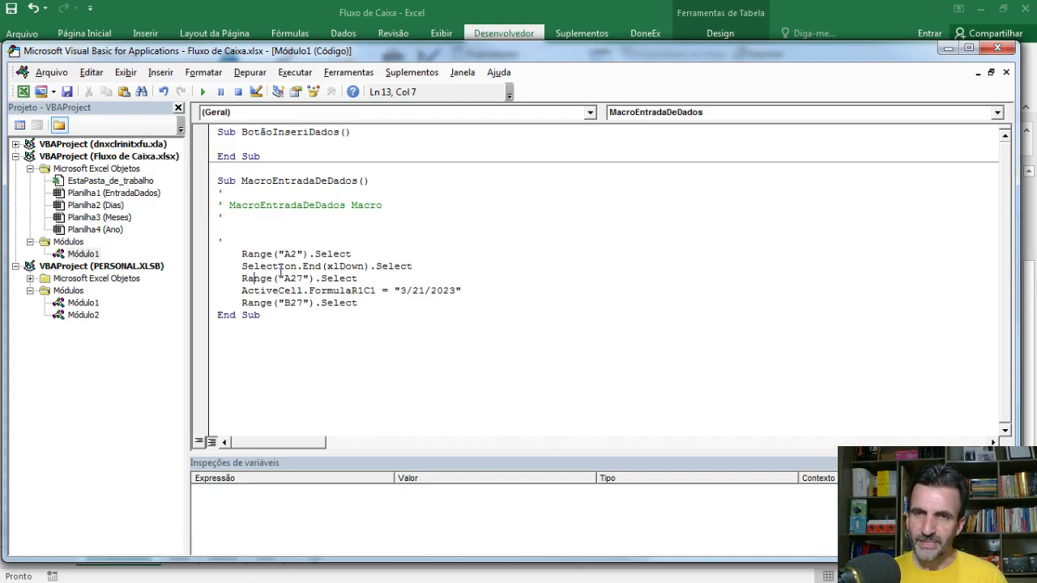
pyautogui.press('Left')
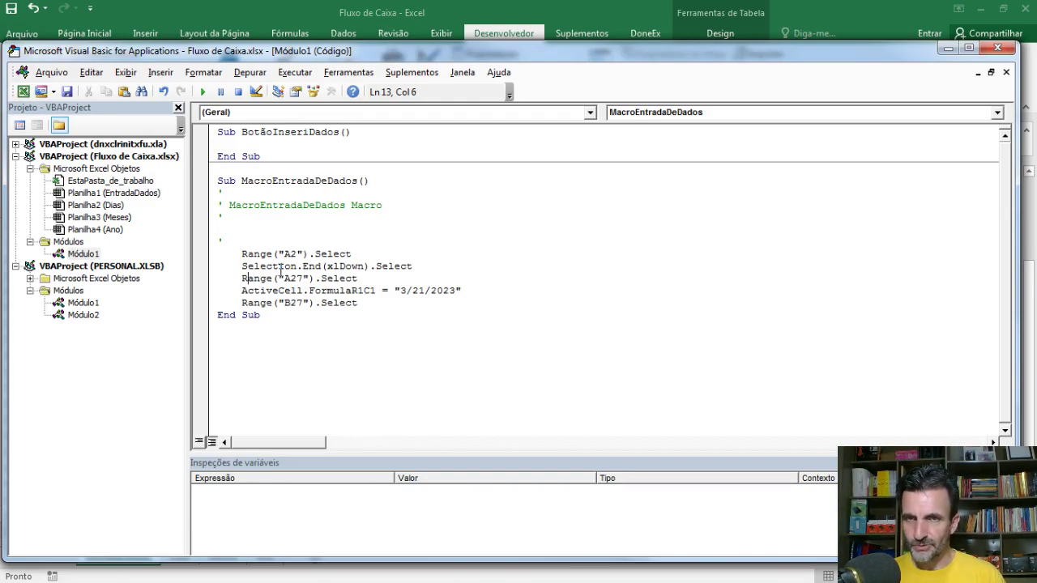
pyautogui.hotkey('shift', 'Right')
pyautogui.hotkey('shift', 'Right')
pyautogui.hotkey('shift', 'Right')
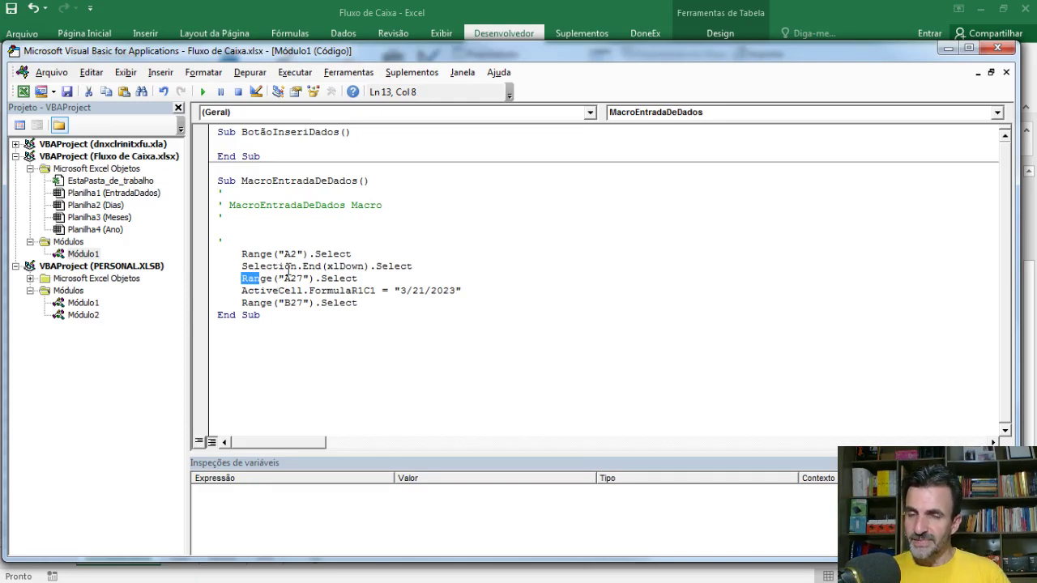
pyautogui.click(309, 278)
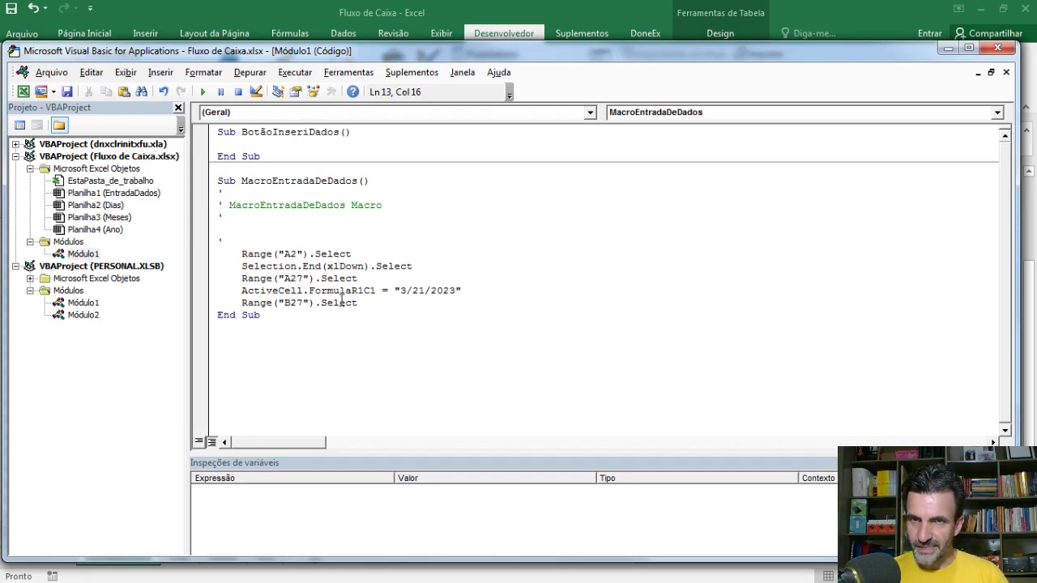
pyautogui.click(279, 292)
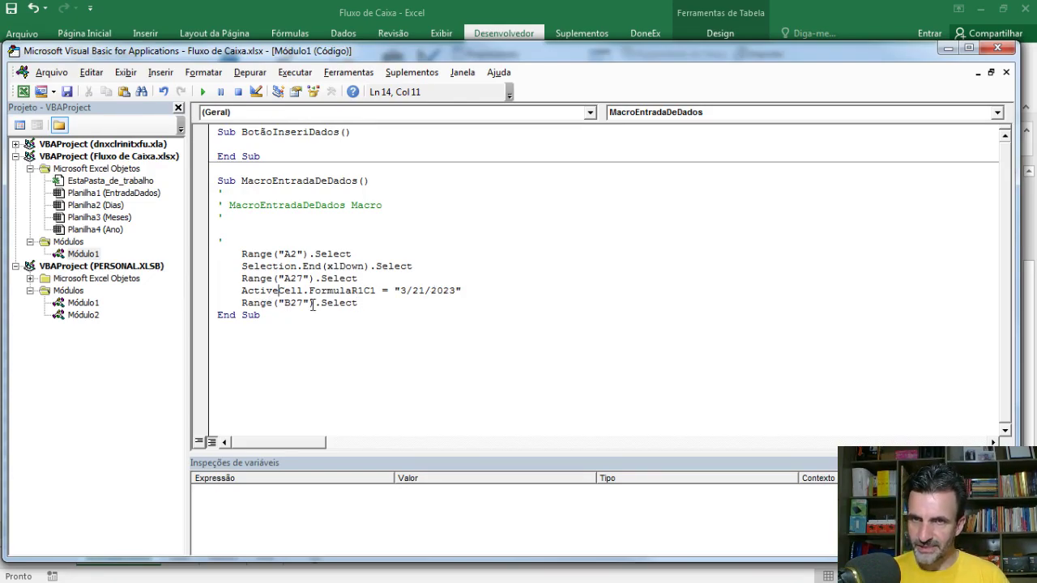
pyautogui.moveTo(224, 279); pyautogui.dragTo(413, 304)
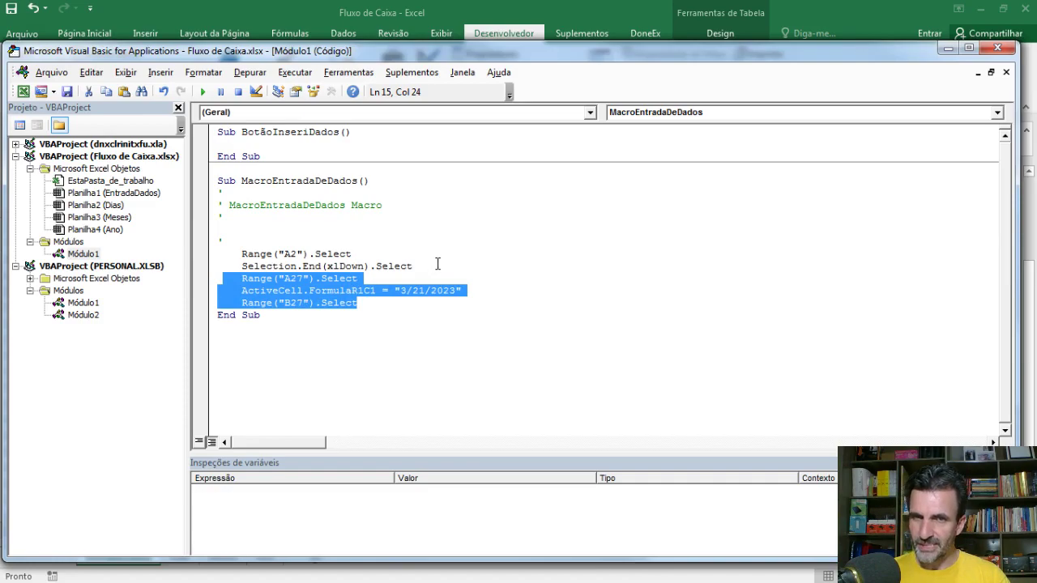
# Add the line ActiveCell.Offset(1, 0).Select below Selection.End(xlDown).Select in MacroEntradaDeDados
pyautogui.click(436, 270)
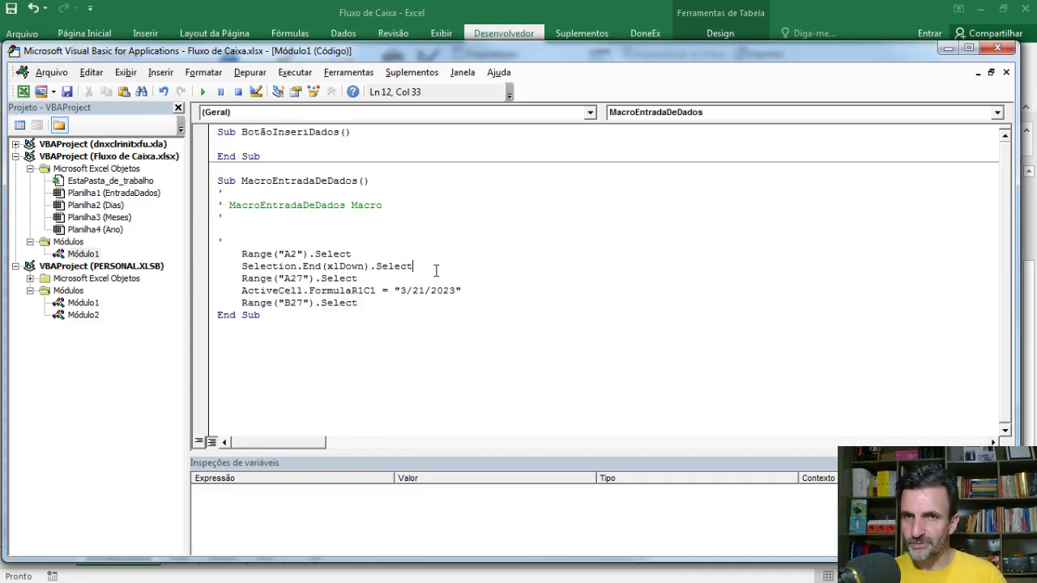
pyautogui.press('Return')
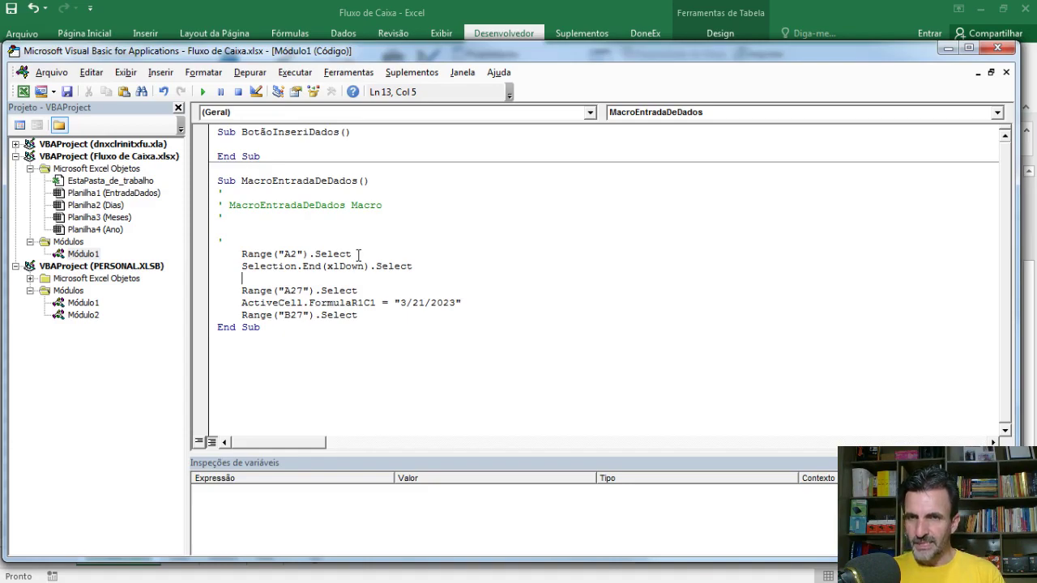
pyautogui.write('Act')
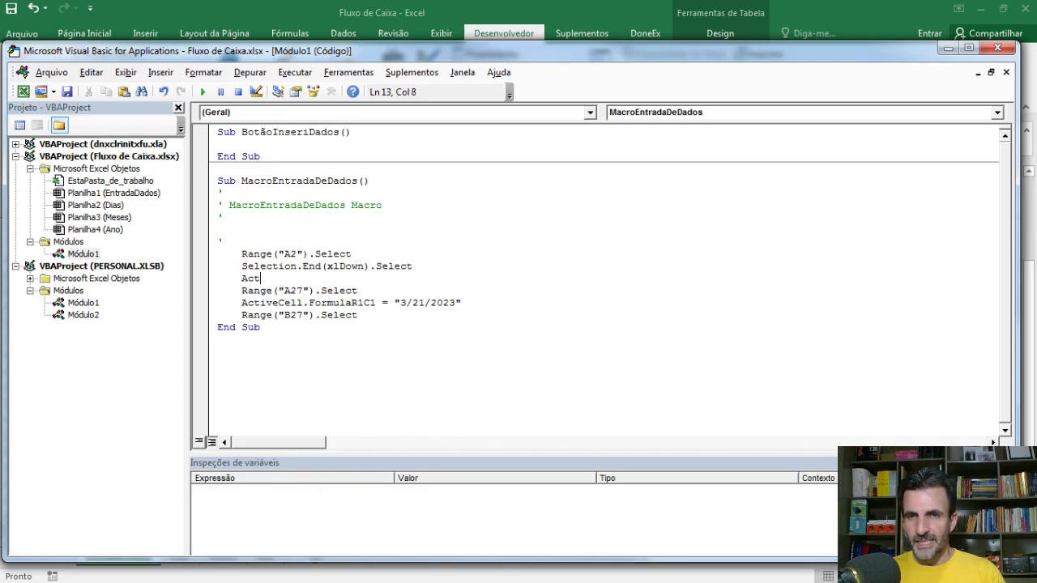
pyautogui.write('iveCell.Off')
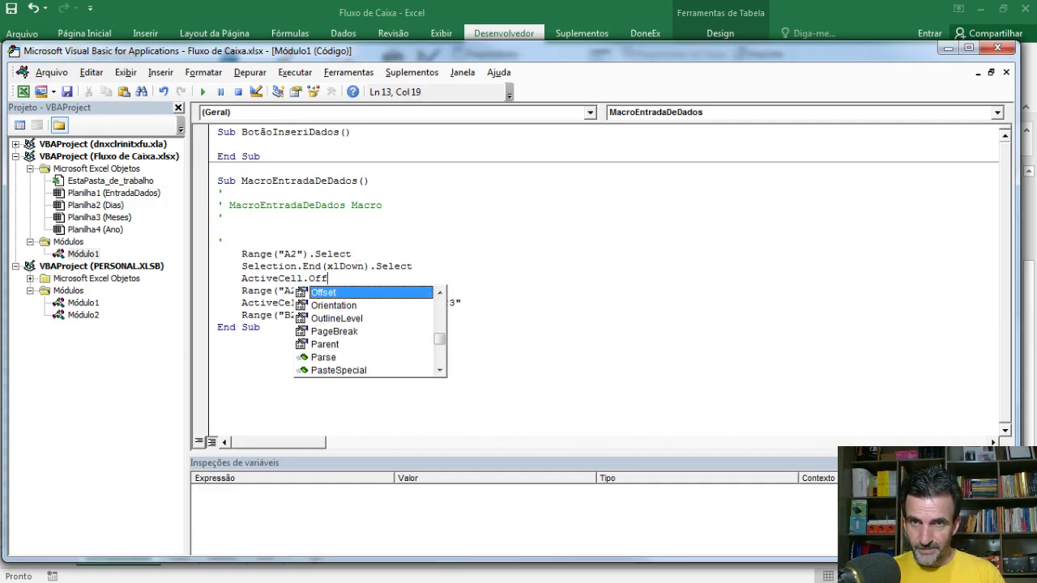
pyautogui.write('set')
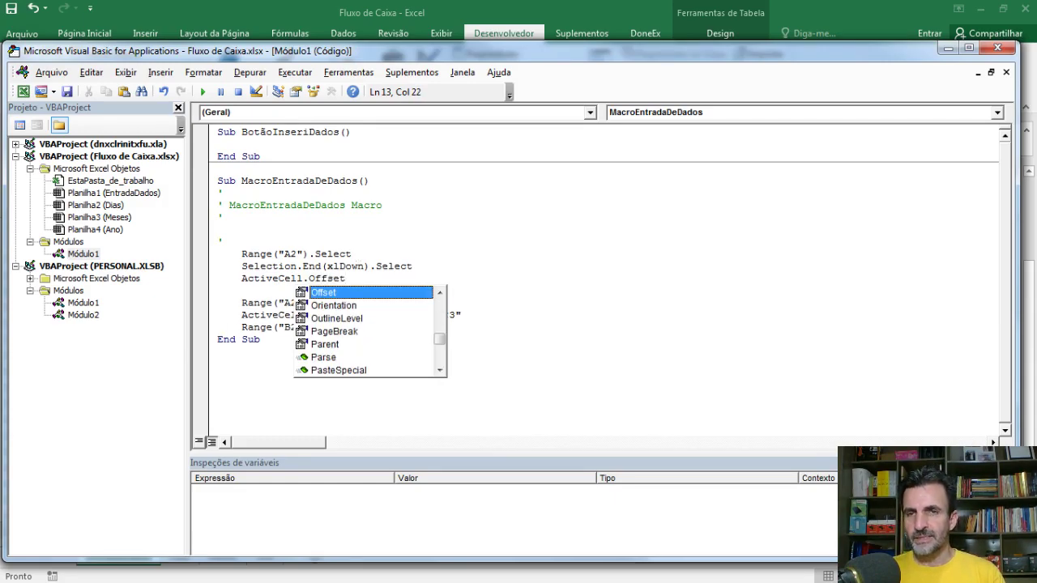
pyautogui.write('(')
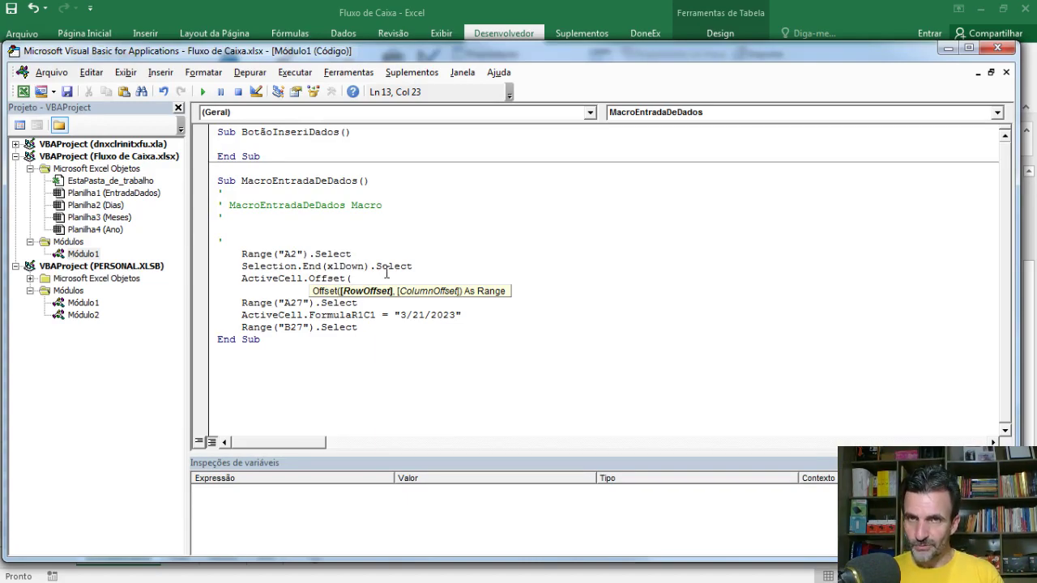
pyautogui.write('1,')
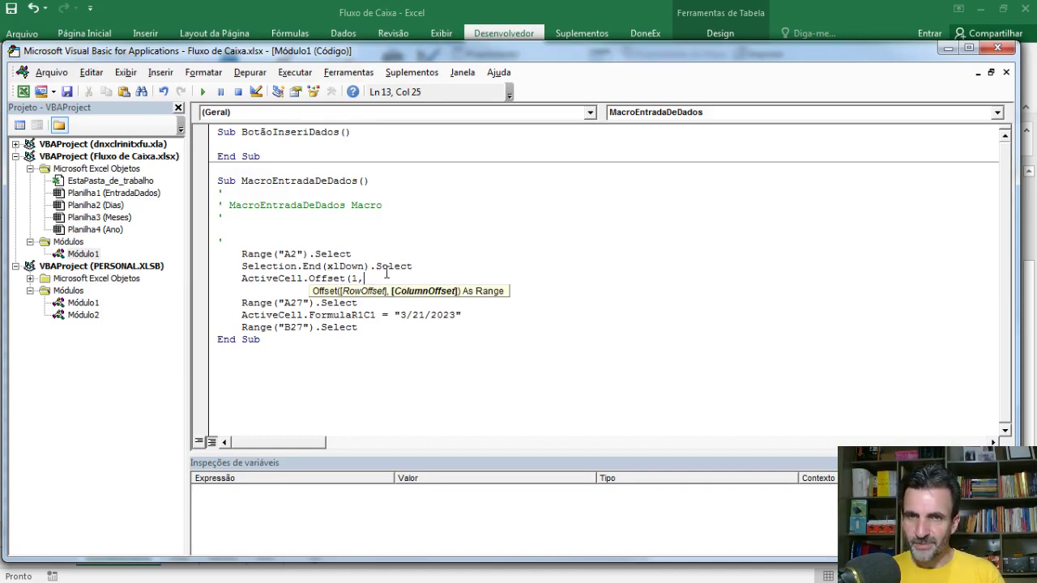
pyautogui.write('0')
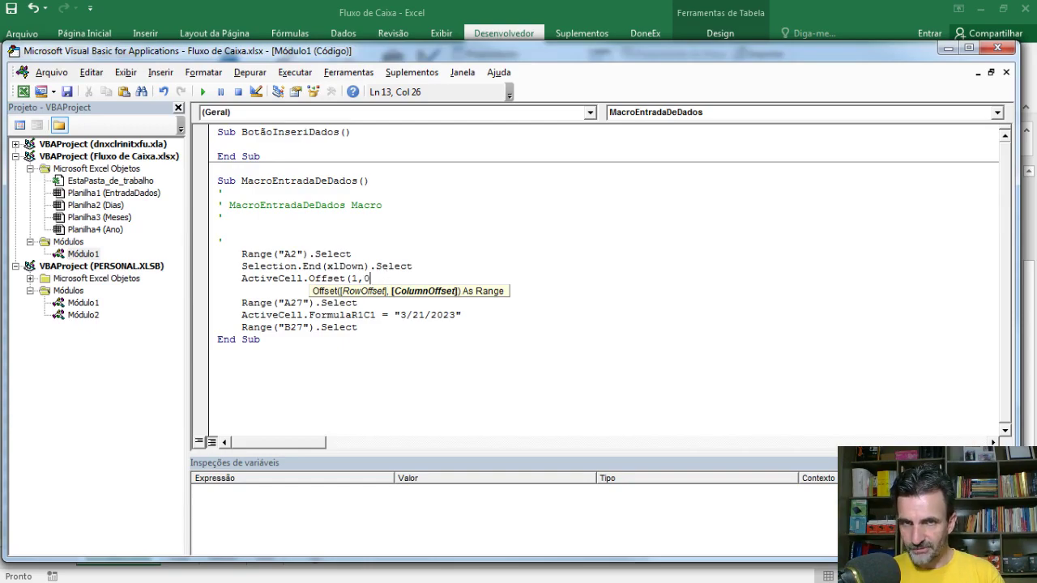
pyautogui.write(')')
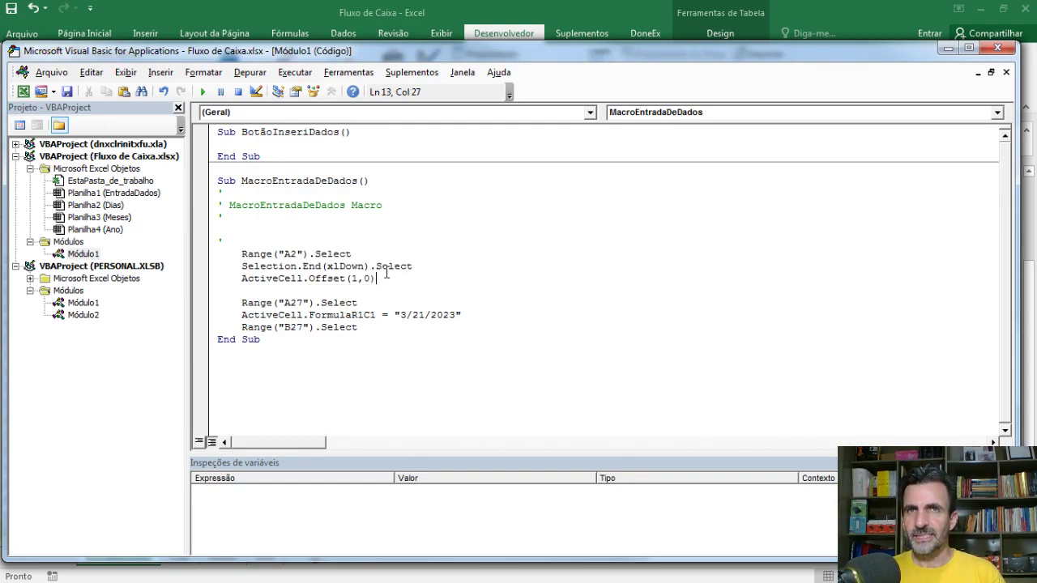
pyautogui.write('.Select')
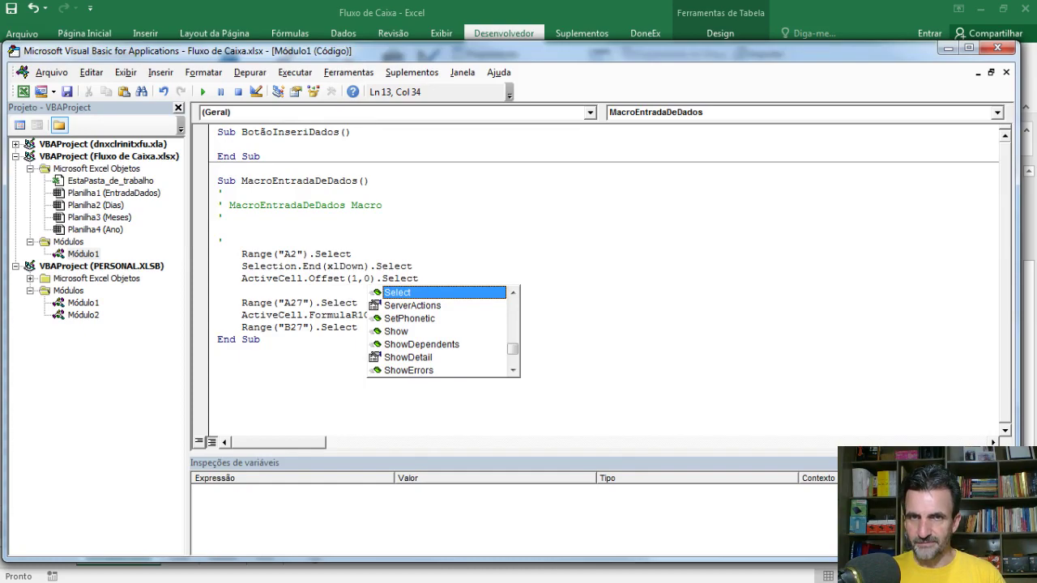
# Delete the Range("A27").Select line and the blank line above it from MacroEntradaDeDados
pyautogui.press('Return')
pyautogui.hotkey('shift', 'Down')
pyautogui.hotkey('shift', 'Down')
pyautogui.hotkey('shift', 'End')
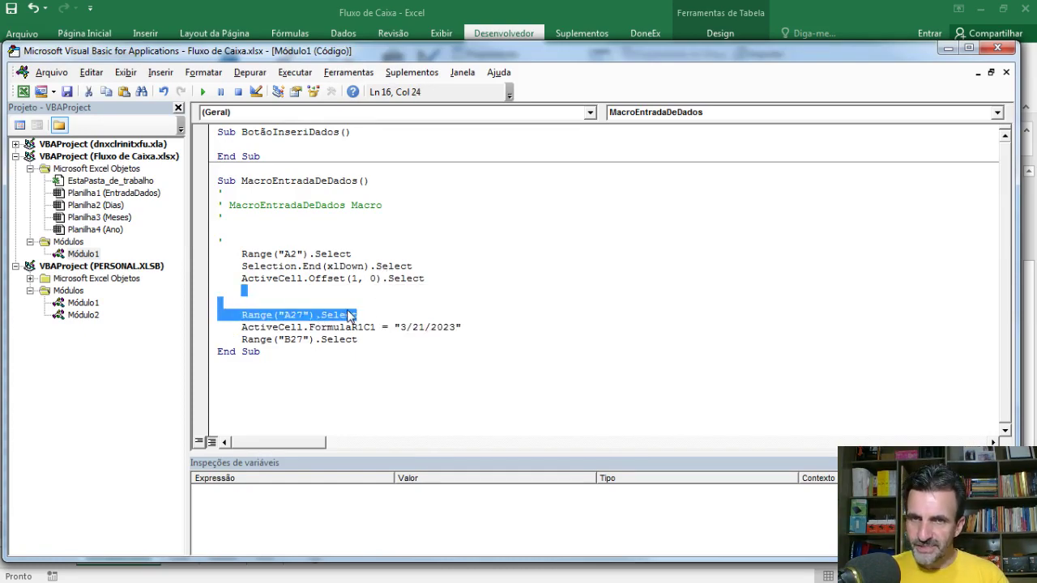
pyautogui.press('Delete')
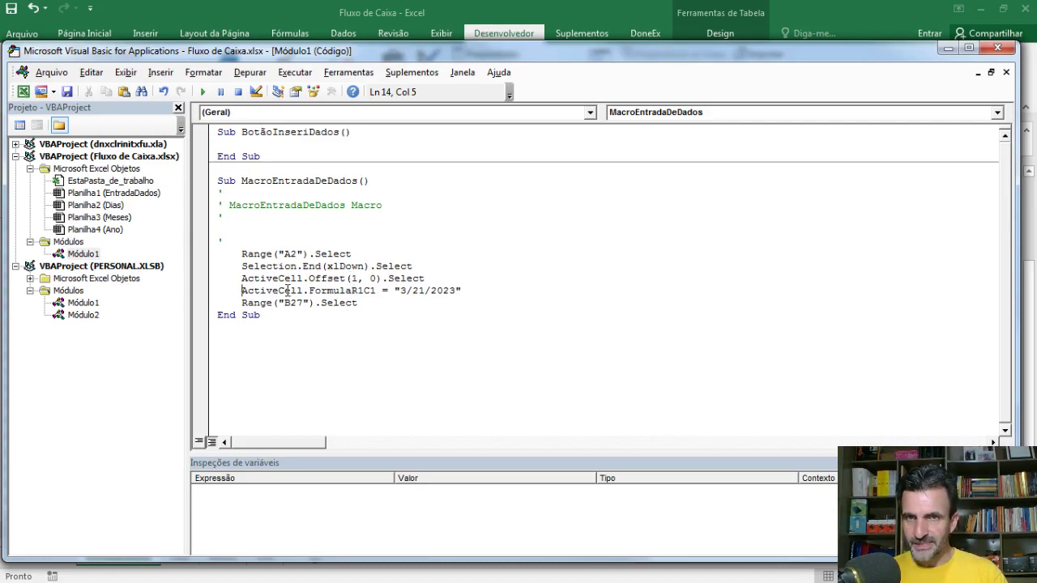
# Replace the fixed date string in the ActiveCell.FormulaR1C1 assignment with the Date function
pyautogui.click(396, 292)
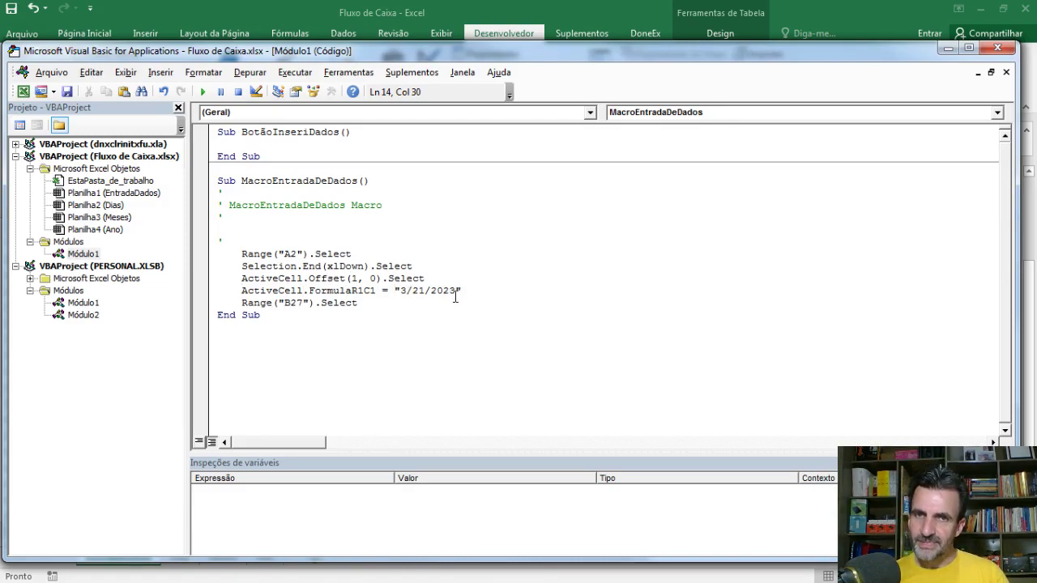
pyautogui.moveTo(467, 292); pyautogui.dragTo(396, 296)
pyautogui.write('Date')
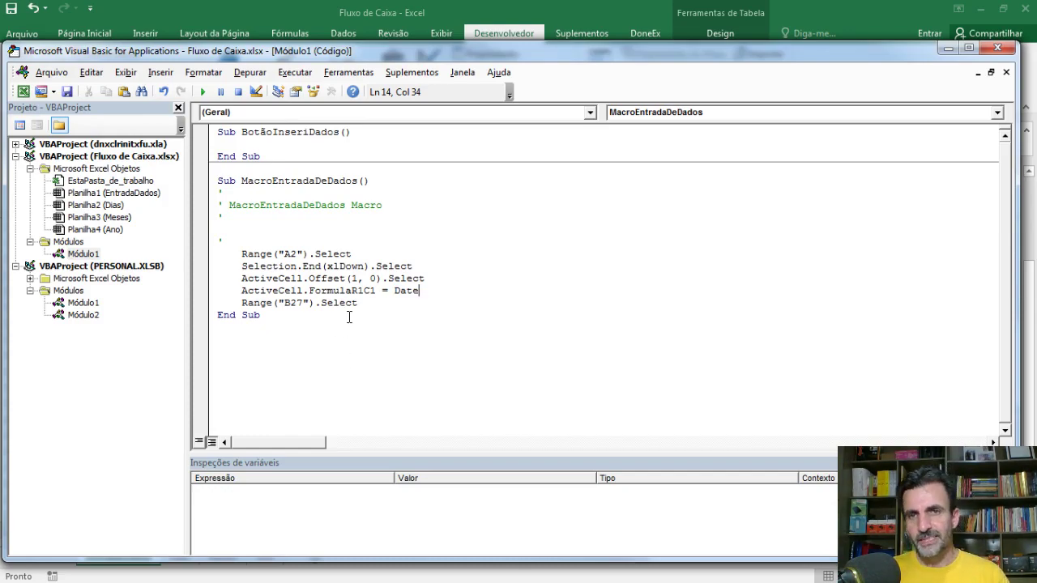
# Add the line ActiveCell.Offset(0, 1).Select directly below the date assignment
pyautogui.press('Return')
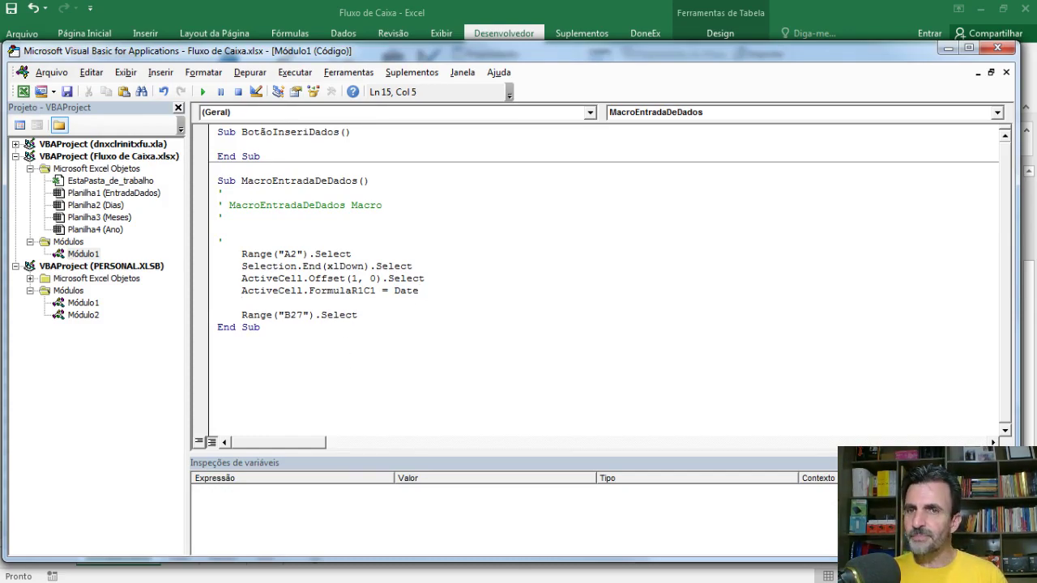
pyautogui.write('ActiveCe')
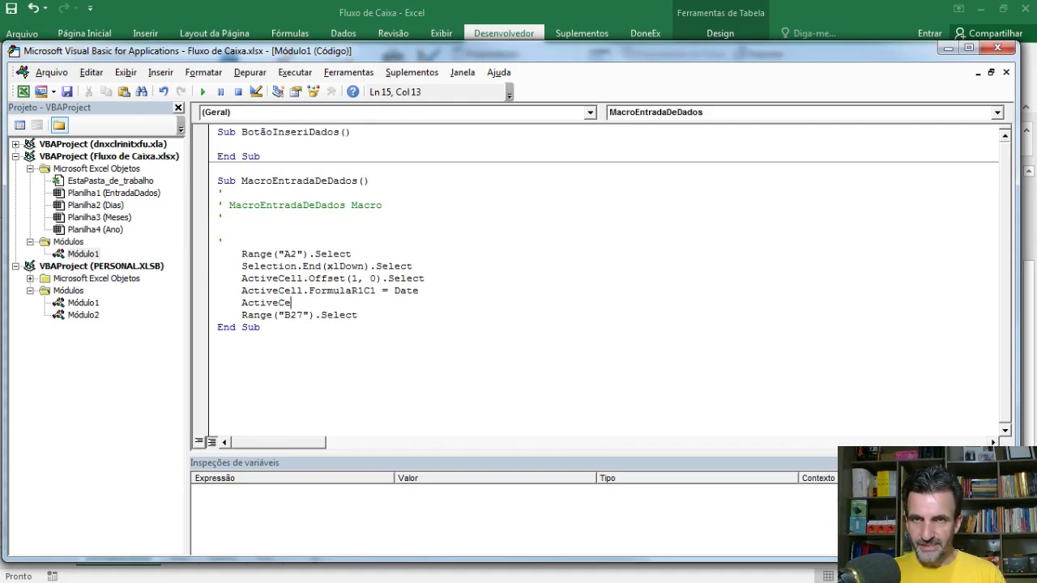
pyautogui.write('ll.Of')
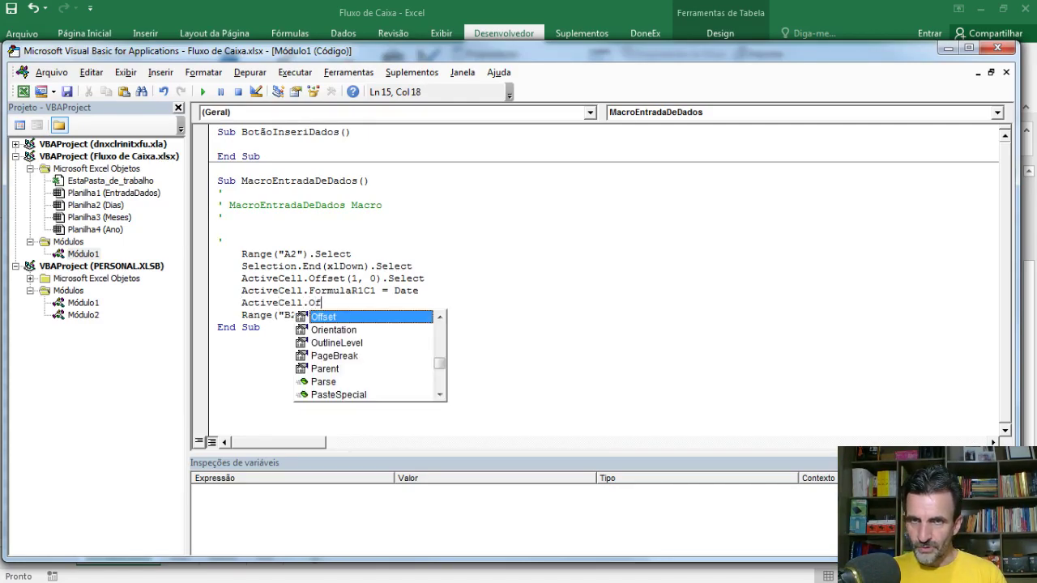
pyautogui.write('fset')
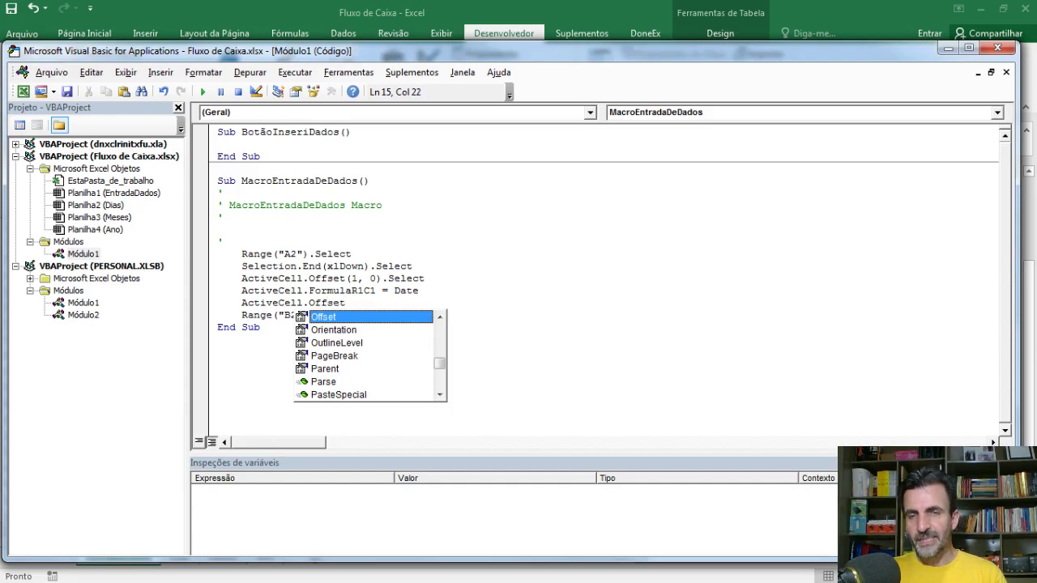
pyautogui.write('(')
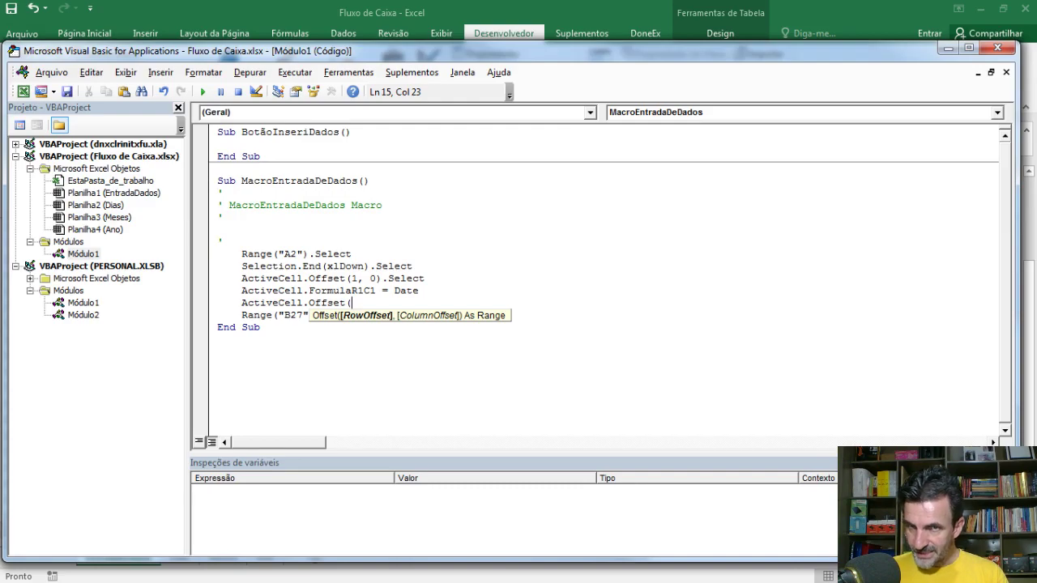
pyautogui.write('0')
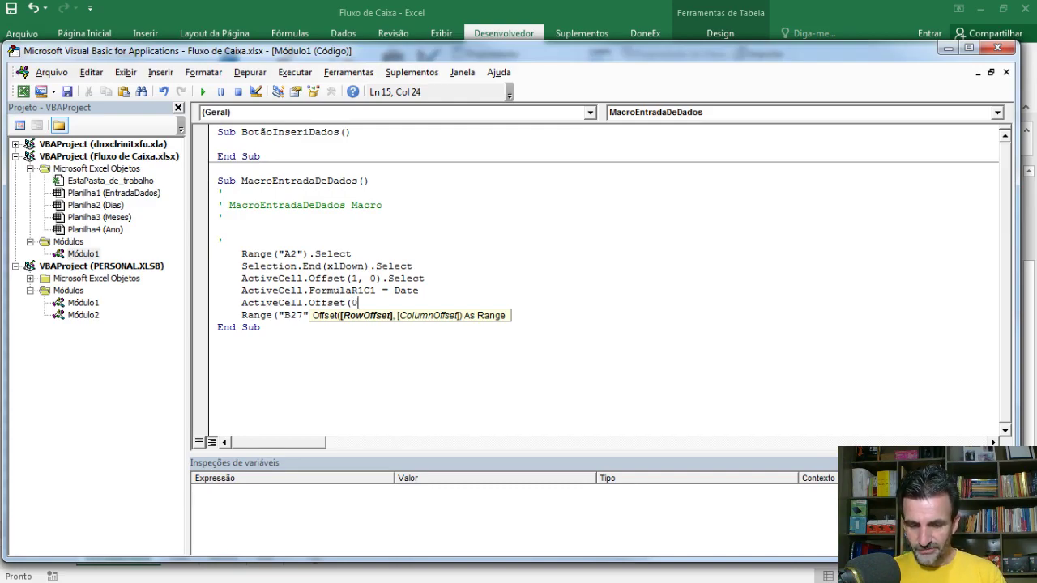
pyautogui.write(',')
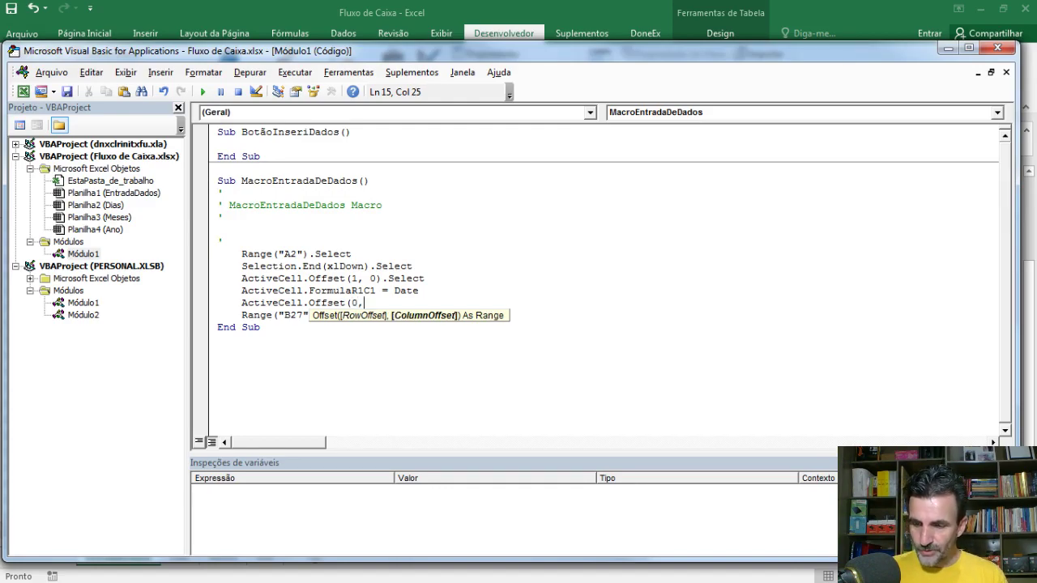
pyautogui.write('1)')
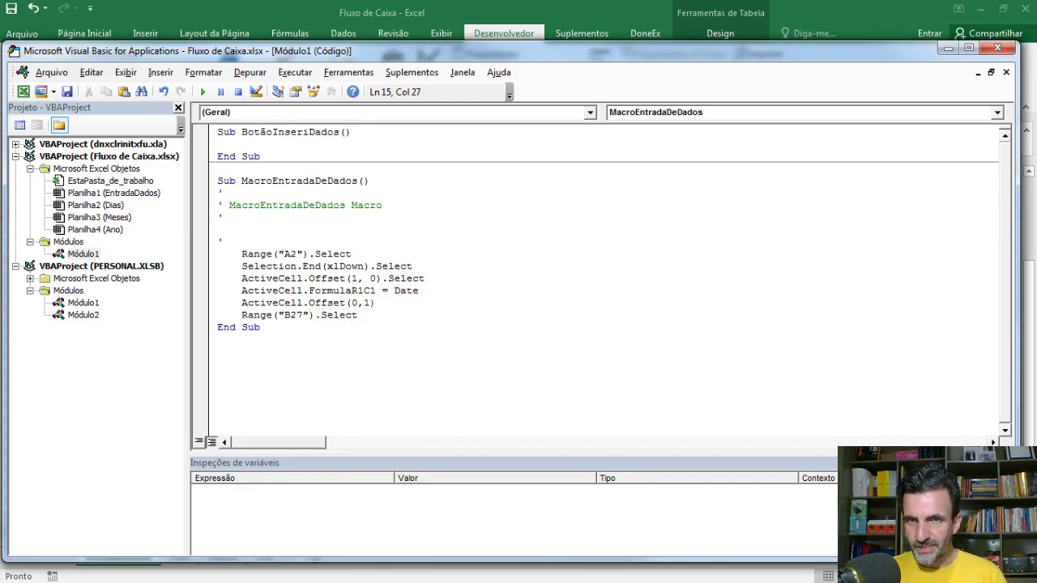
pyautogui.write('.Select')
# Remove the Range("B27").Select line and leftover blank space before End Sub, and save the file as a macro-free workbook
pyautogui.press('Return')
pyautogui.hotkey('shift', 'Down')
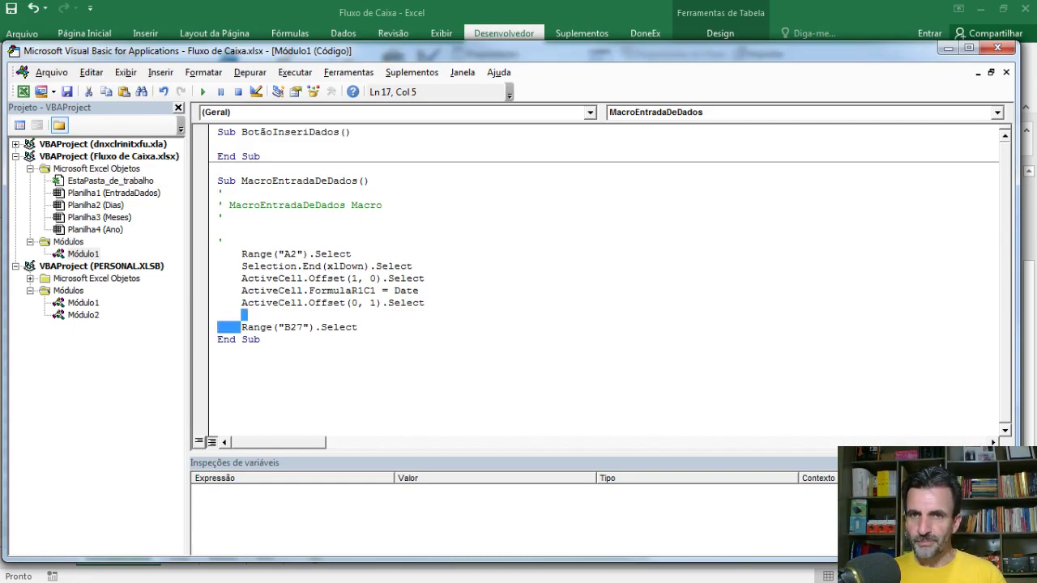
pyautogui.hotkey('shift', 'End')
pyautogui.press('Delete')
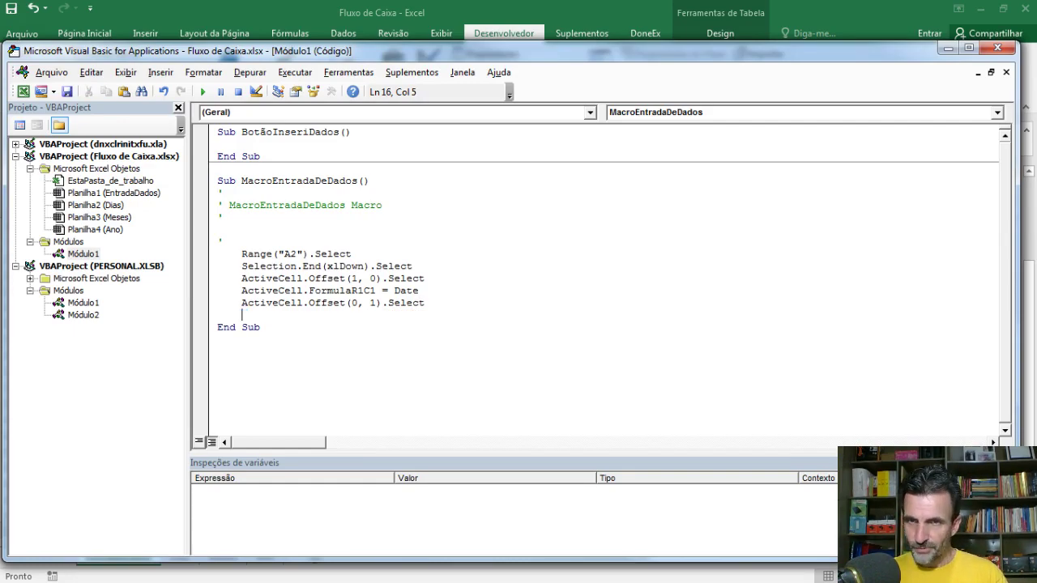
pyautogui.press('Delete')
pyautogui.press('BackSpace')
pyautogui.press('BackSpace')
pyautogui.press('BackSpace')
pyautogui.press('BackSpace')
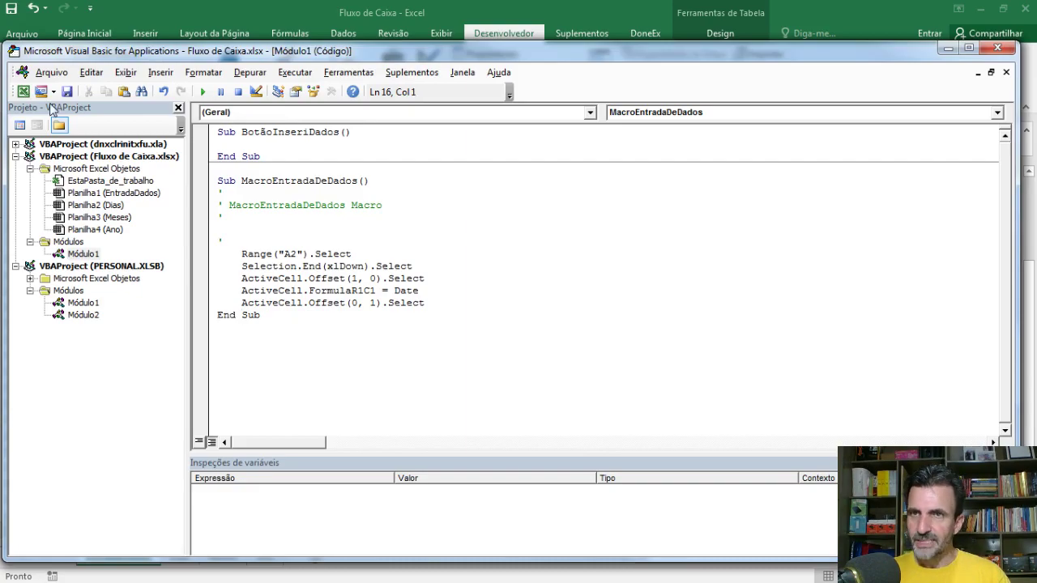
pyautogui.click(68, 92)
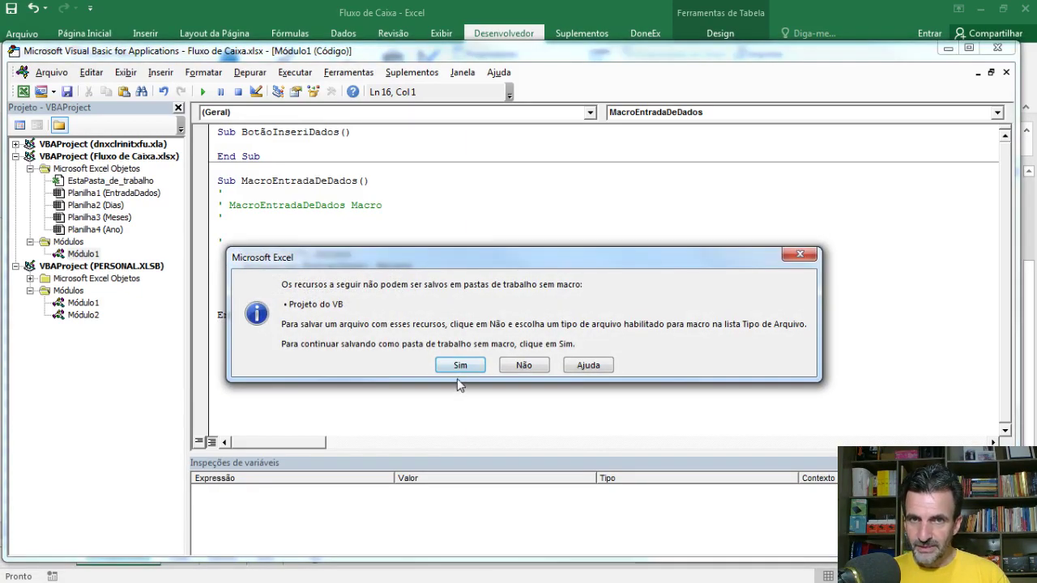
pyautogui.click(461, 365)
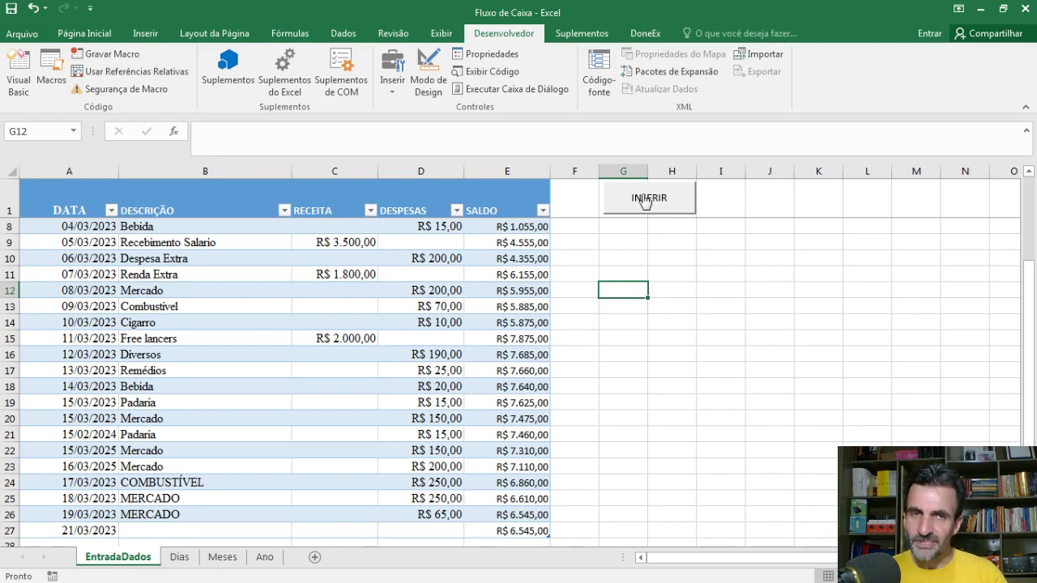
# Assign MacroEntradaDeDados to the INSERIR button on the EntradaDados sheet and deselect the button
pyautogui.rightClick(644, 201)
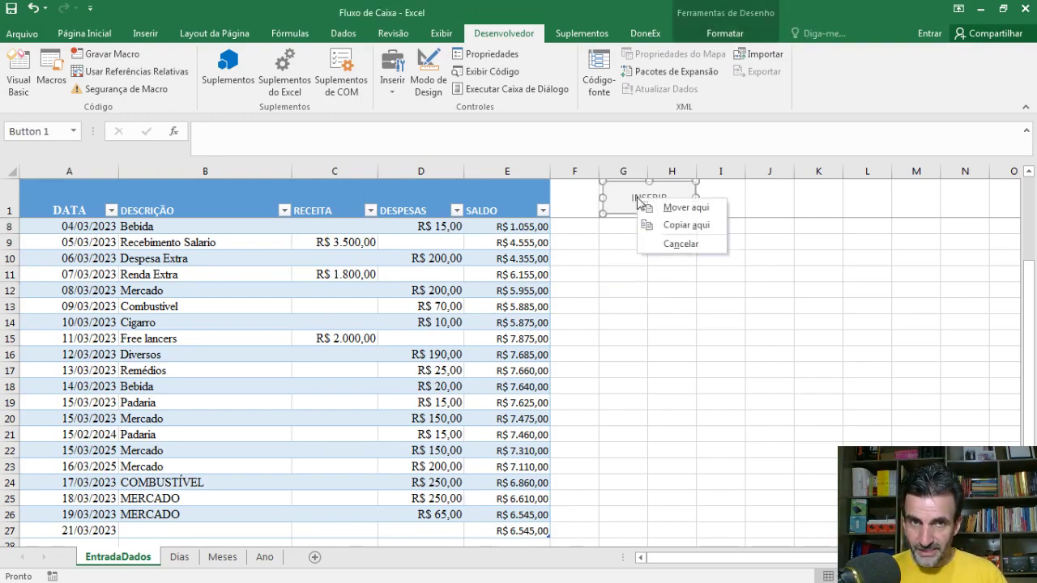
pyautogui.rightClick(640, 202)
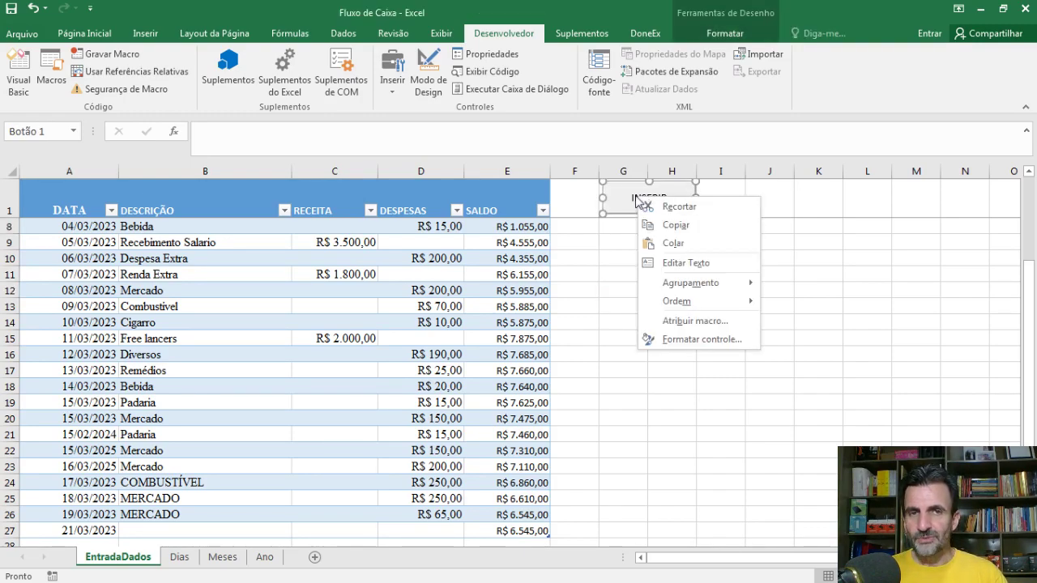
pyautogui.click(714, 326)
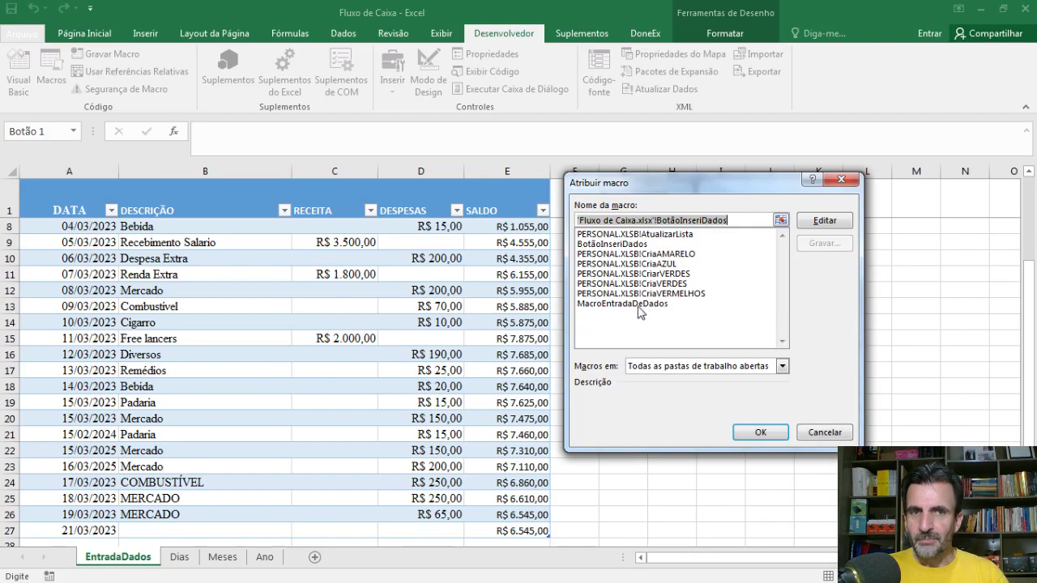
pyautogui.click(639, 305)
pyautogui.click(757, 431)
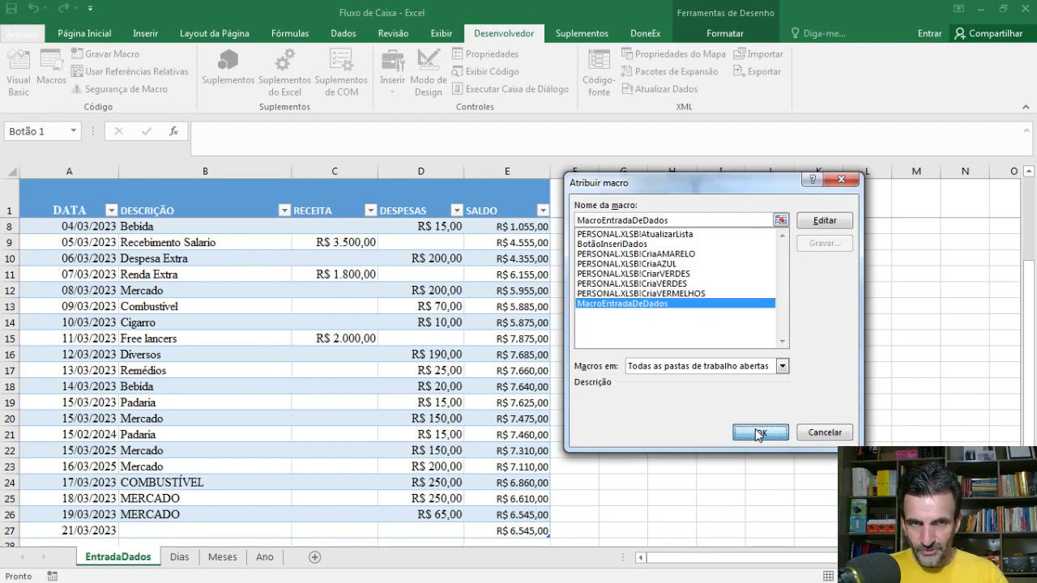
pyautogui.click(588, 242)
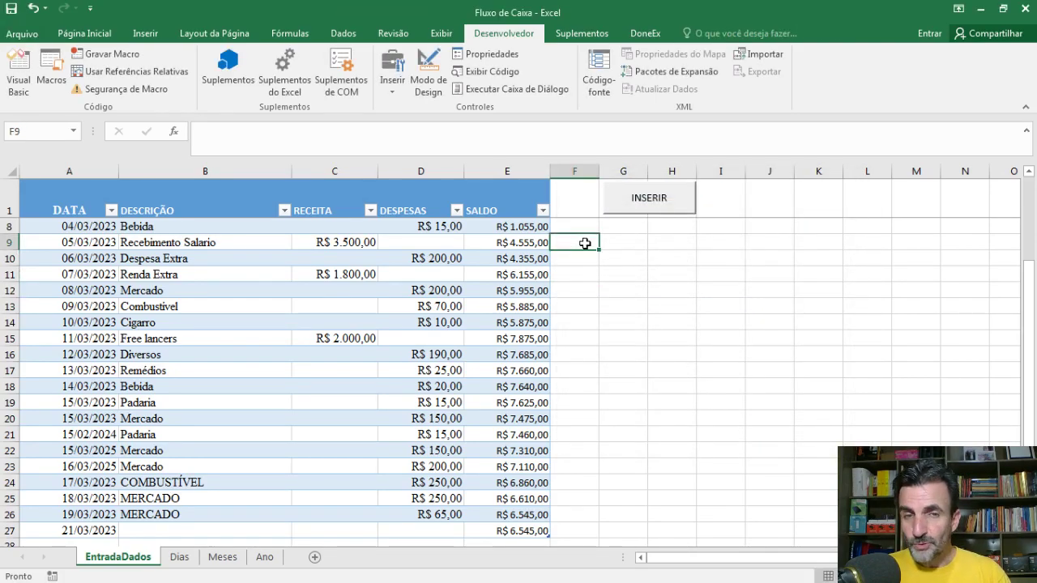
# Run the INSERIR button's macro six times to add dated entries in rows 28 through 33
pyautogui.click(652, 202)
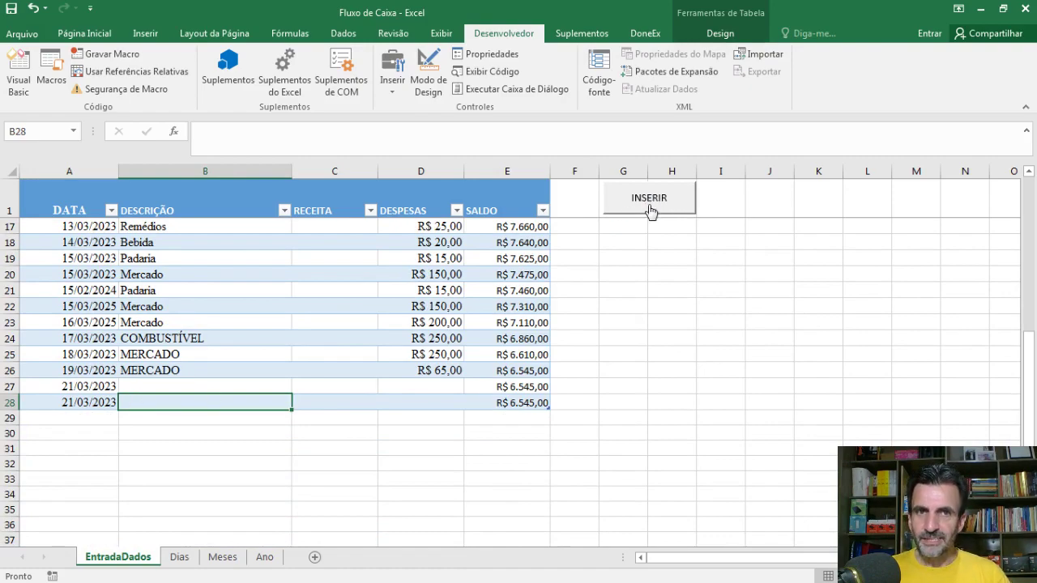
pyautogui.click(651, 202)
pyautogui.click(651, 209)
pyautogui.click(651, 209)
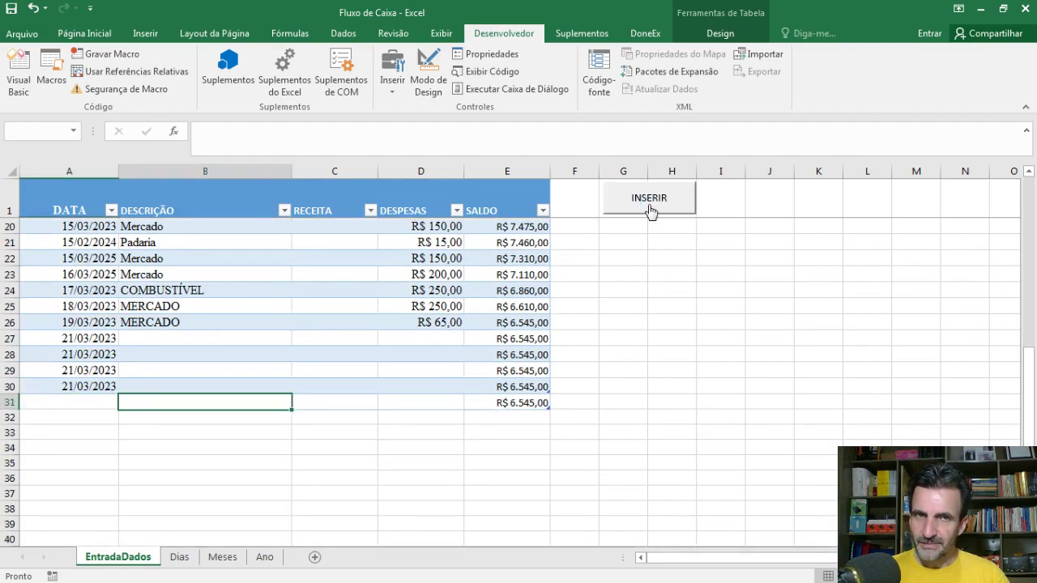
pyautogui.click(651, 209)
pyautogui.click(650, 209)
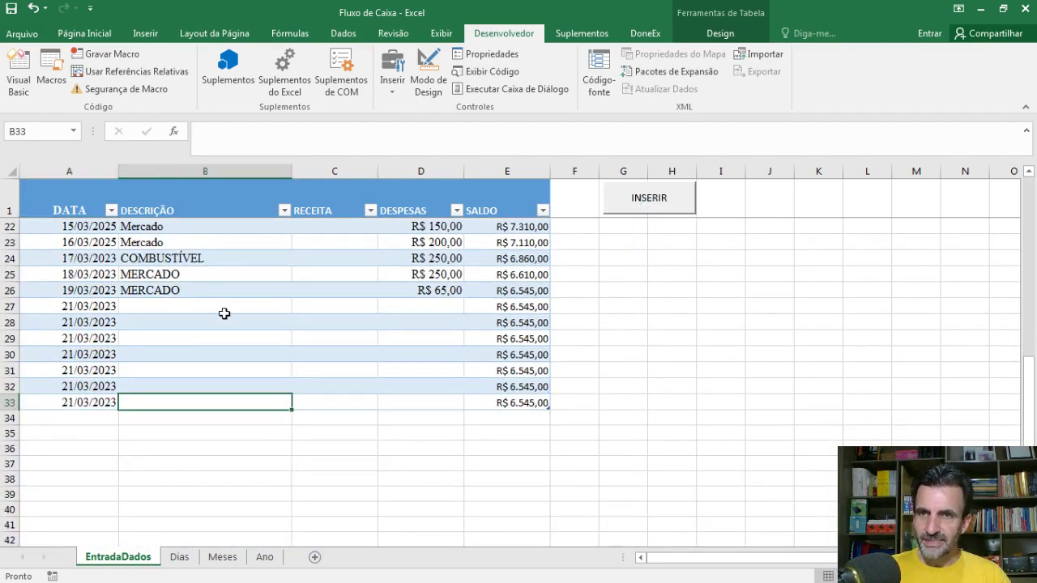
# Delete rows 27 through 35 with the blank test entries from the EntradaDados sheet and select cell H4
pyautogui.click(210, 353)
pyautogui.moveTo(4, 298); pyautogui.dragTo(10, 434)
pyautogui.rightClick(10, 435)
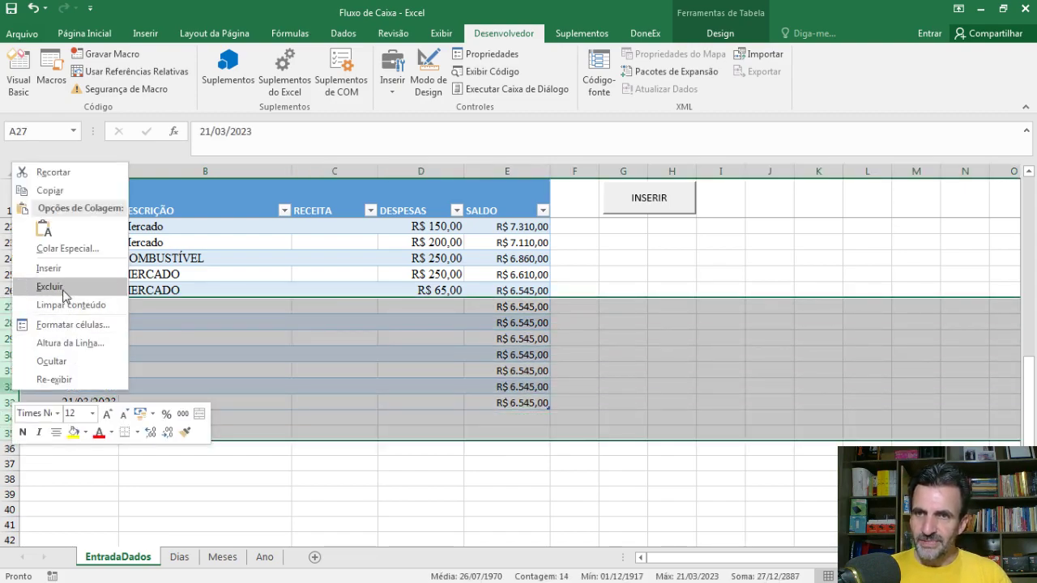
pyautogui.click(50, 287)
pyautogui.click(220, 274)
pyautogui.scroll(3, 696, 257)
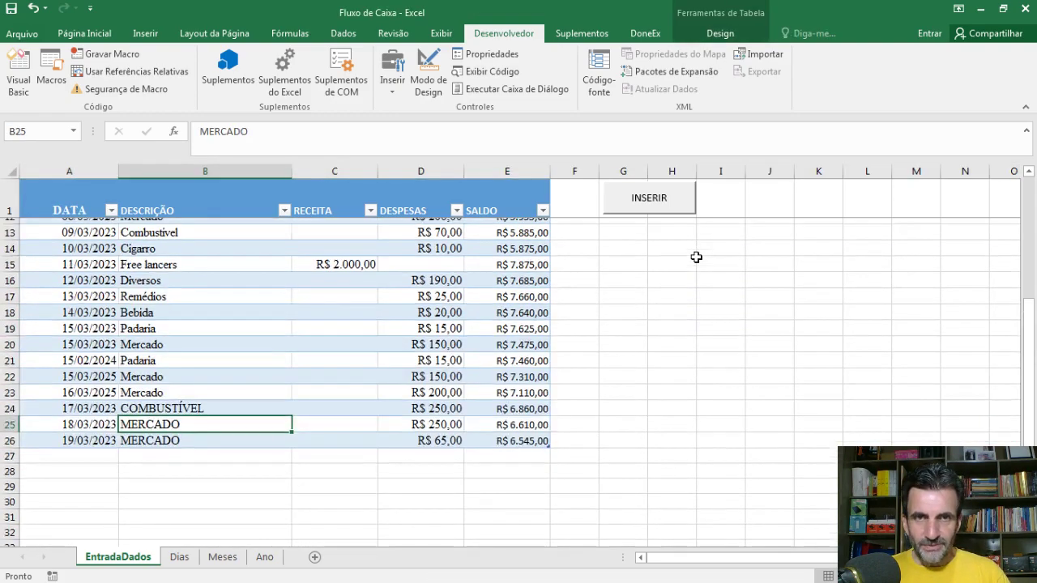
pyautogui.scroll(4, 696, 257)
pyautogui.click(694, 257)
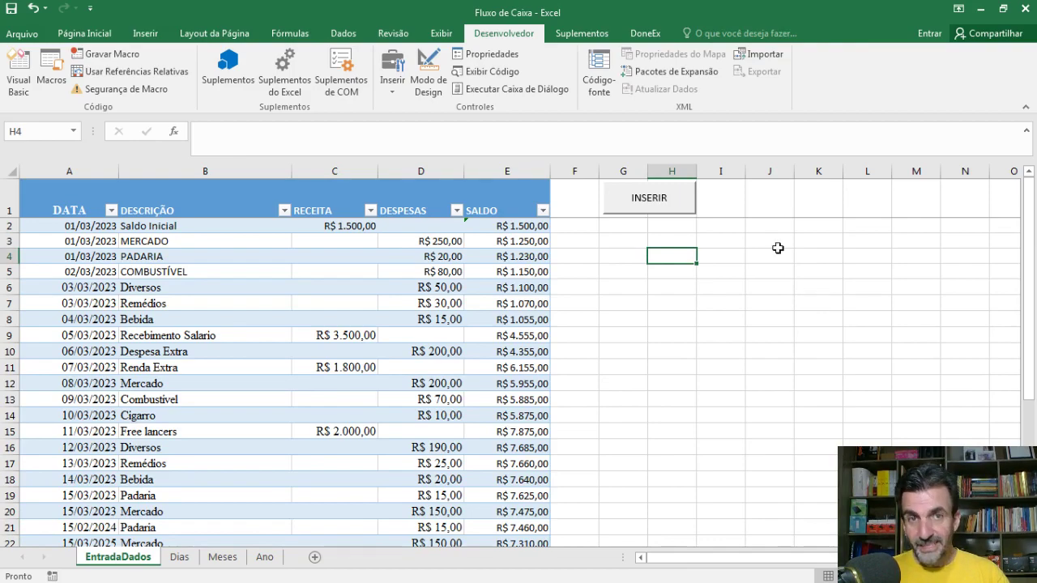
# Run the INSERIR button's macro and complete the new row 27 entry with description PADARIA and an expense of 35
pyautogui.click(654, 202)
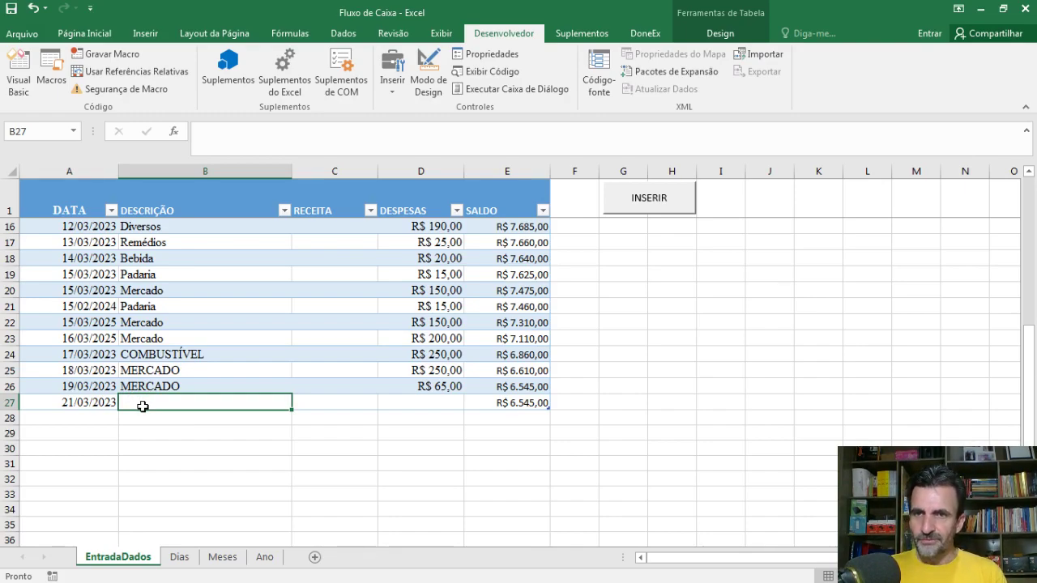
pyautogui.write('PADARIA')
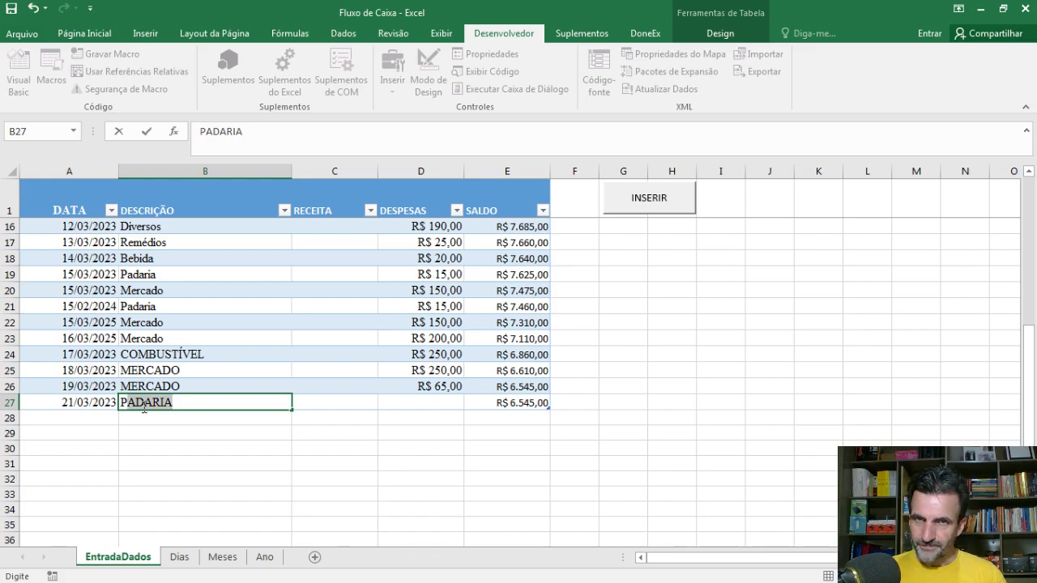
pyautogui.press('Tab')
pyautogui.press('Tab')
pyautogui.press('Tab')
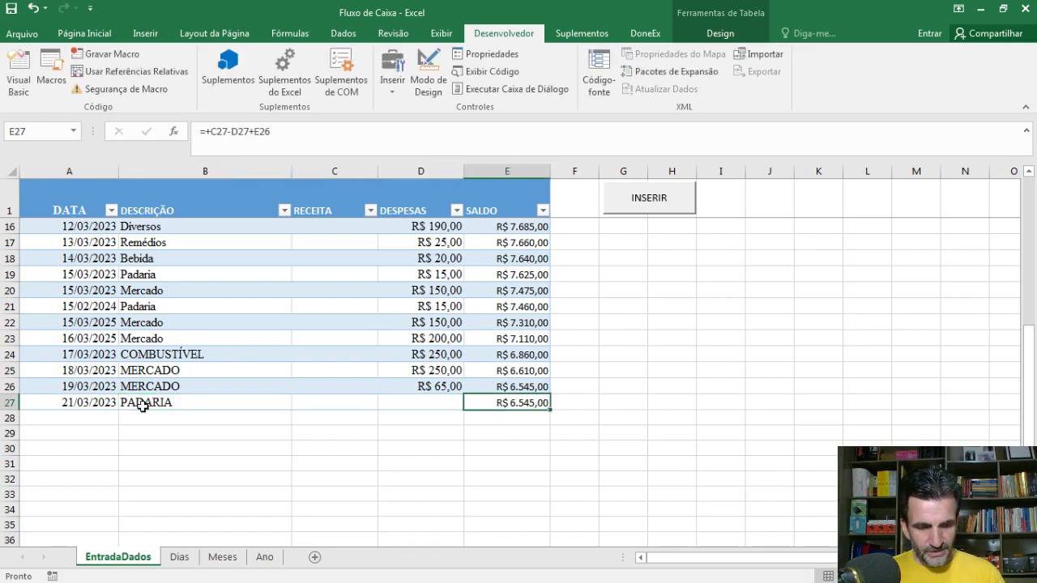
pyautogui.press('Left')
pyautogui.write('35')
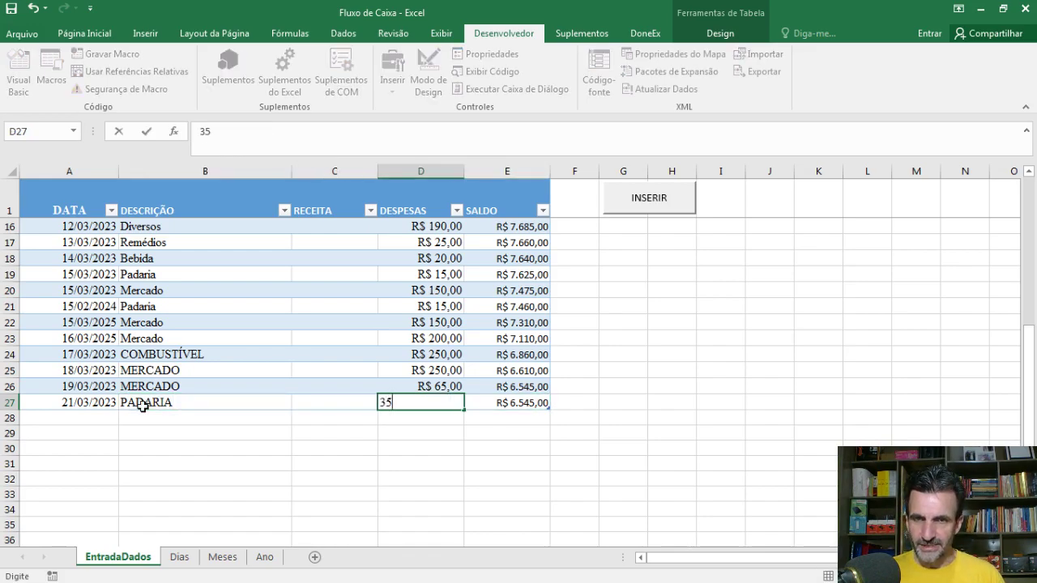
pyautogui.press('Tab')
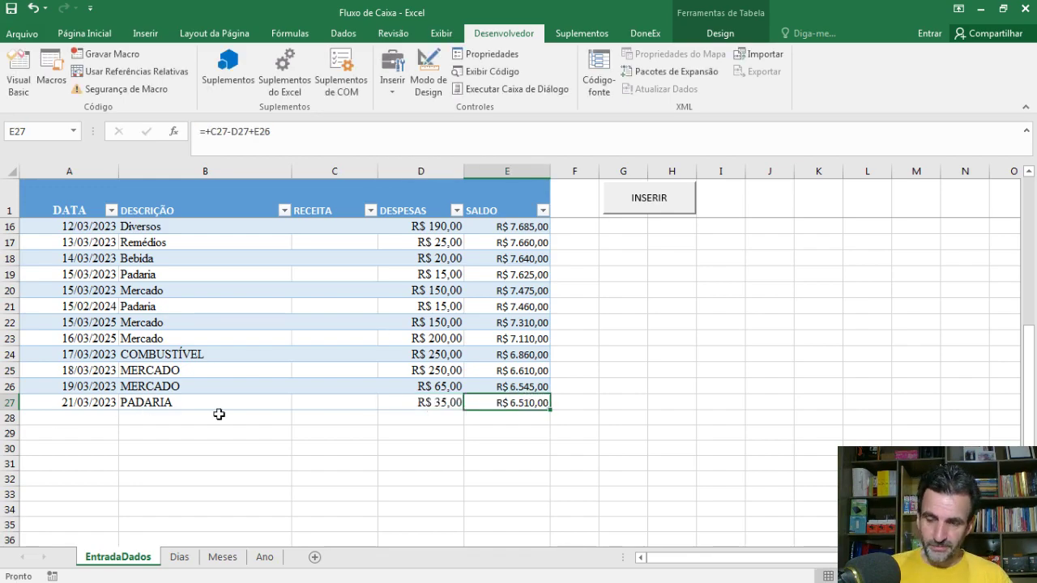
# Insert another dated entry in row 28 with description MERCADO and an expense of 85
pyautogui.click(643, 207)
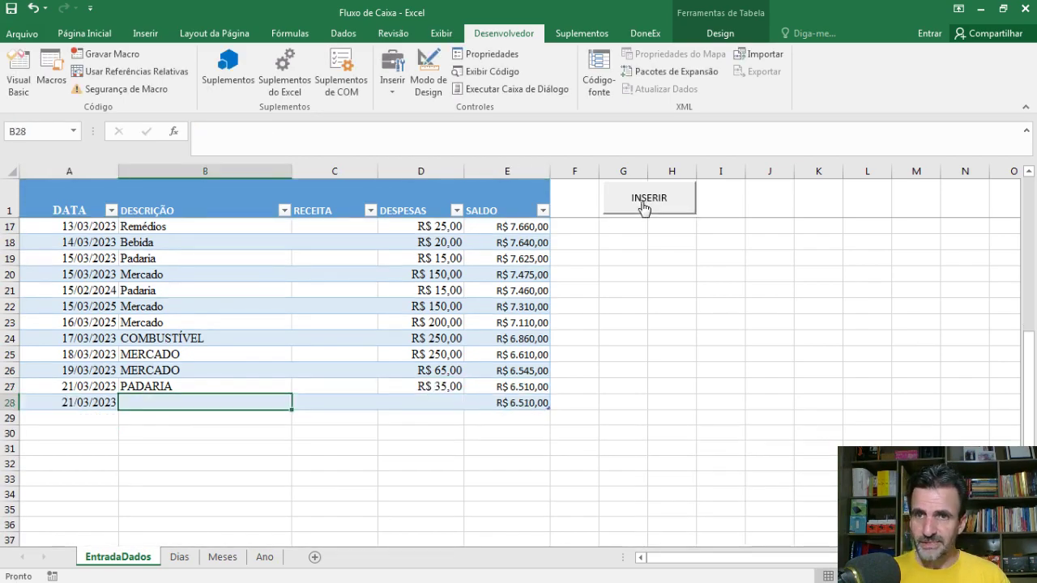
pyautogui.write('Su')
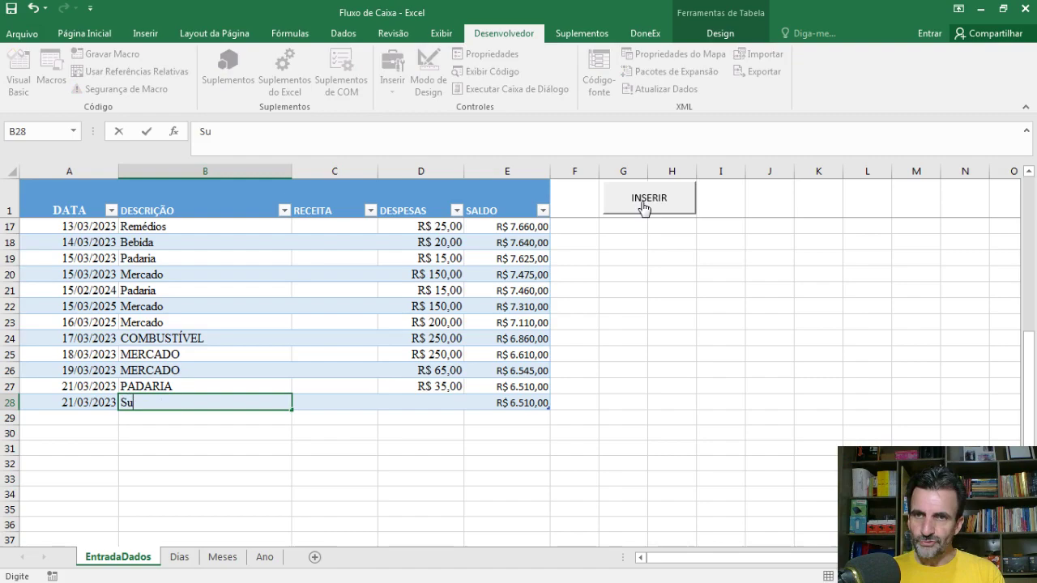
pyautogui.write('MERCADO')
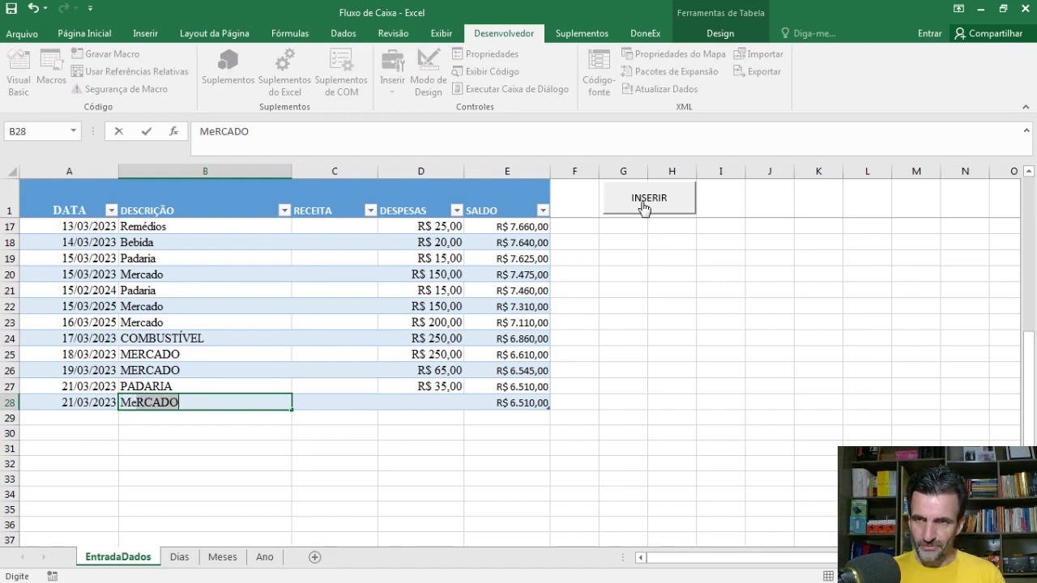
pyautogui.press('Tab')
pyautogui.press('Tab')
pyautogui.write('85')
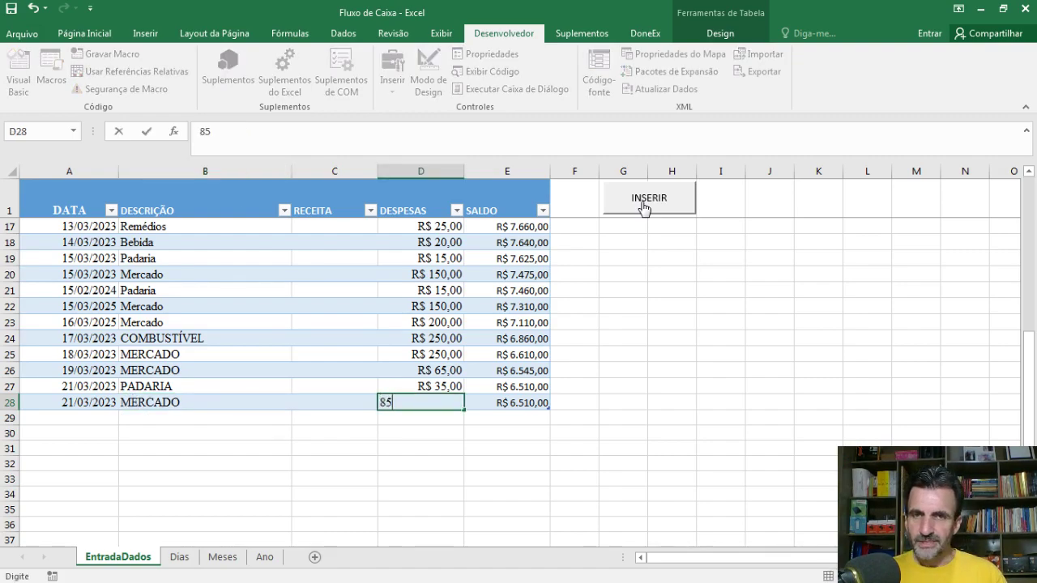
pyautogui.press('Tab')
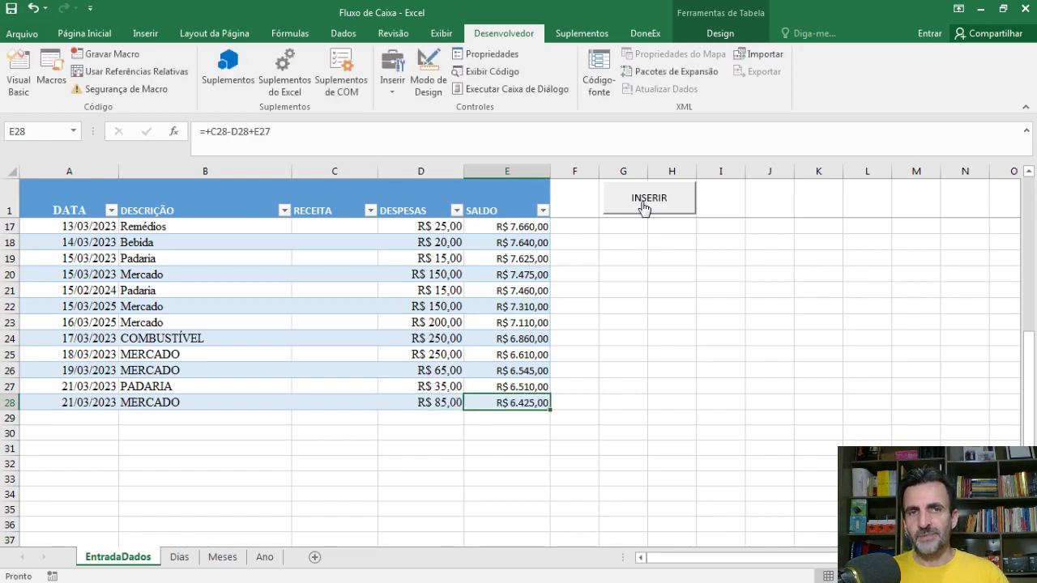
# Insert another dated entry in row 29 with description PADARIA and an expense of 150
pyautogui.click(644, 209)
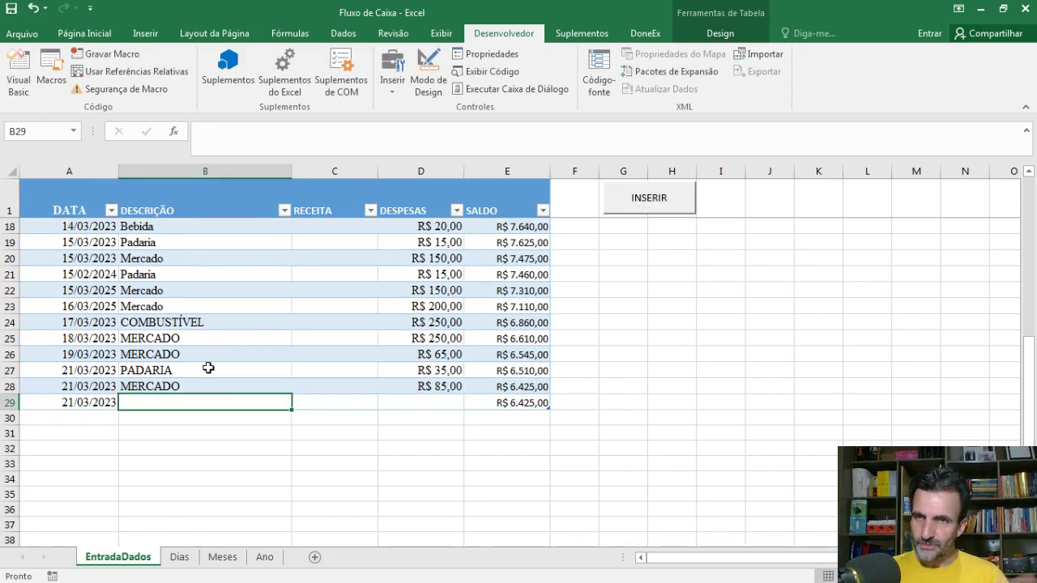
pyautogui.write('PADARIA')
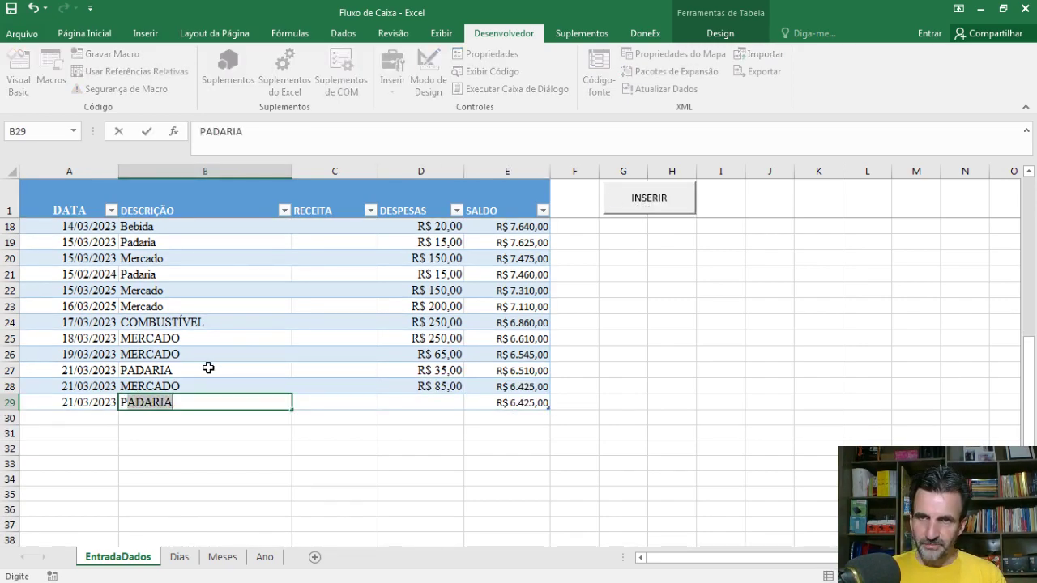
pyautogui.press('Tab')
pyautogui.press('Tab')
pyautogui.write('150')
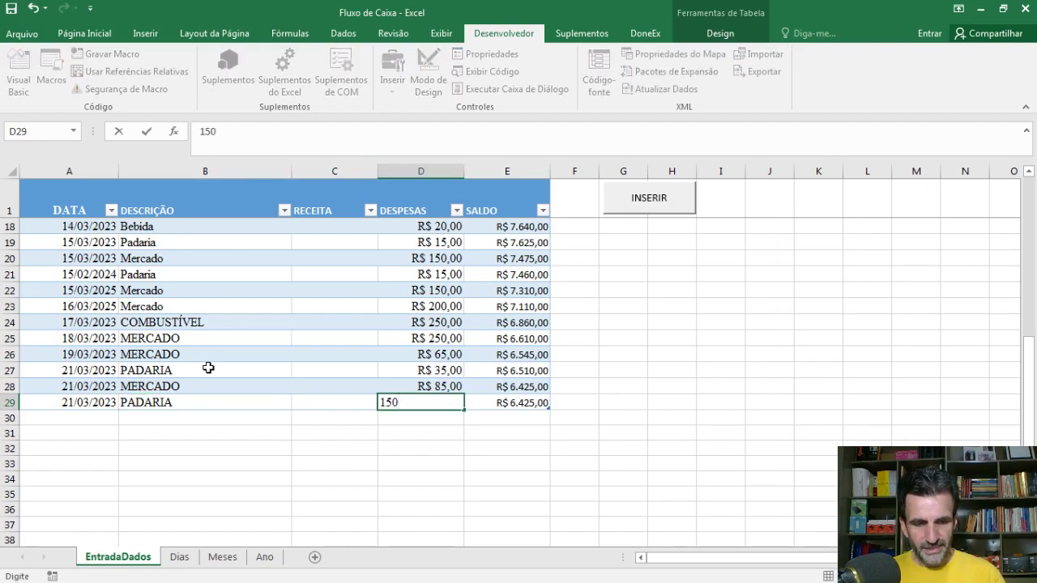
pyautogui.press('Tab')
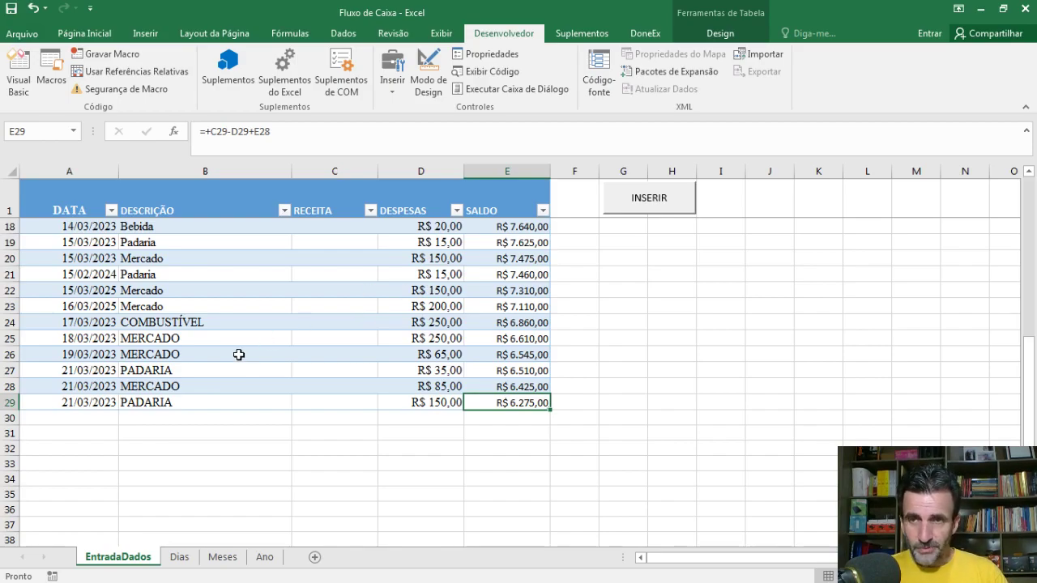
# Examine the DESCRIÇÃO column's entries for differences in how the same categories are written
pyautogui.scroll(5, 239, 355)
pyautogui.scroll(-3, 282, 358)
pyautogui.scroll(3, 232, 349)
pyautogui.scroll(-4, 221, 357)
pyautogui.scroll(3, 225, 381)
pyautogui.scroll(-3, 230, 402)
pyautogui.click(171, 417)
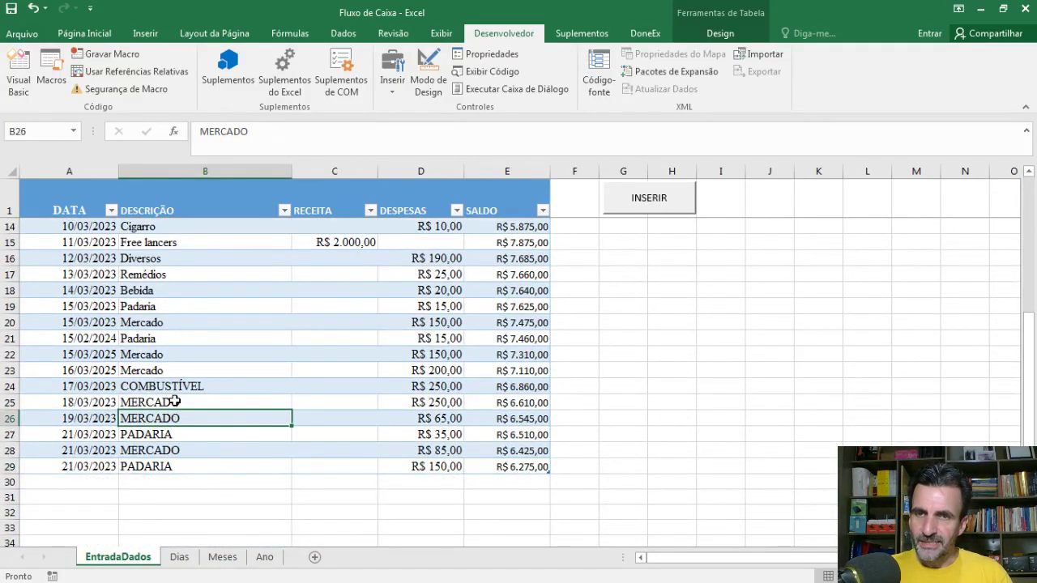
pyautogui.click(162, 355)
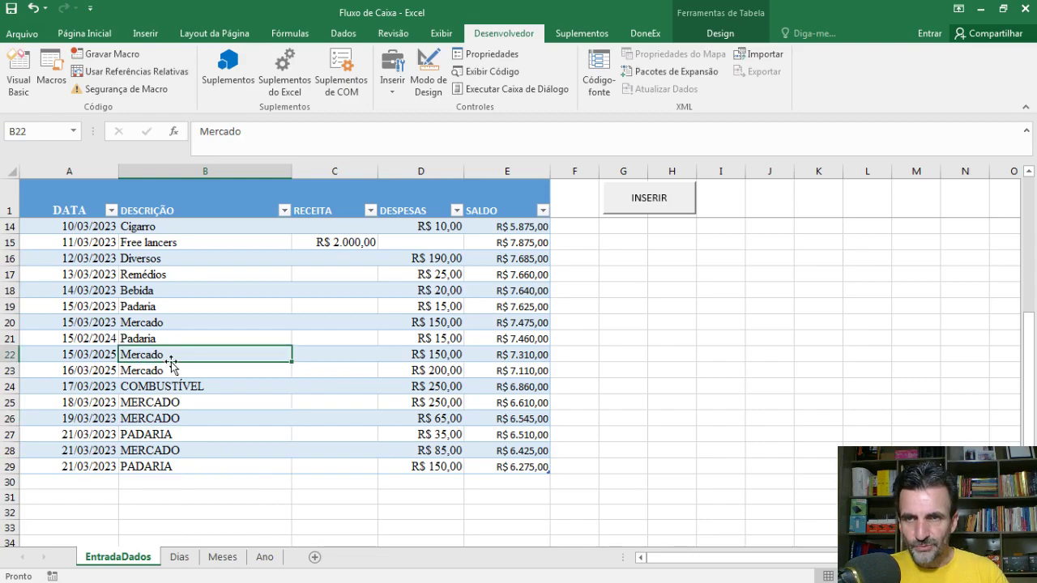
pyautogui.click(162, 464)
pyautogui.click(171, 338)
pyautogui.scroll(-1, 171, 344)
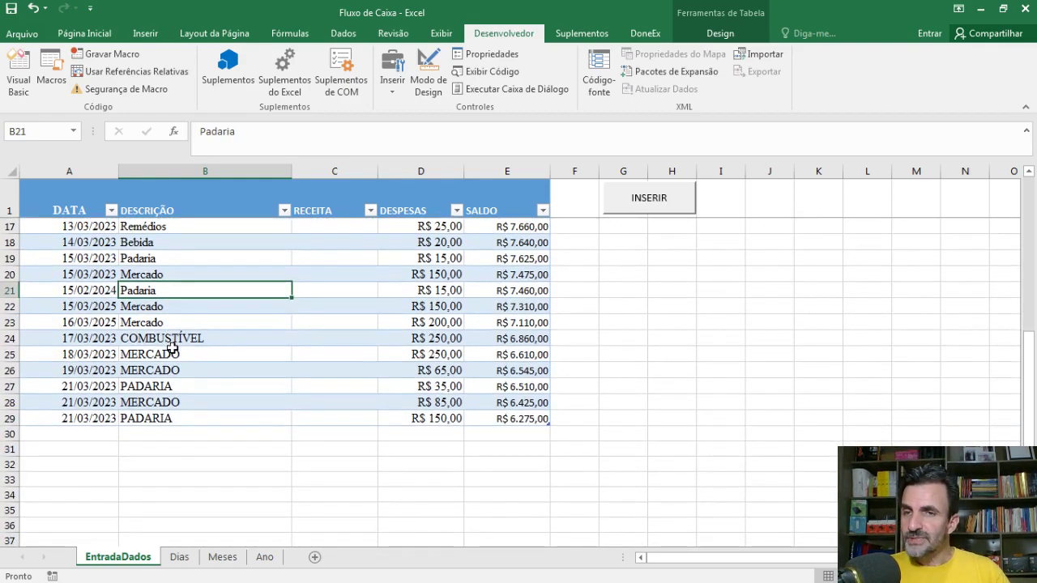
pyautogui.click(173, 352)
pyautogui.click(268, 418)
pyautogui.scroll(5, 258, 351)
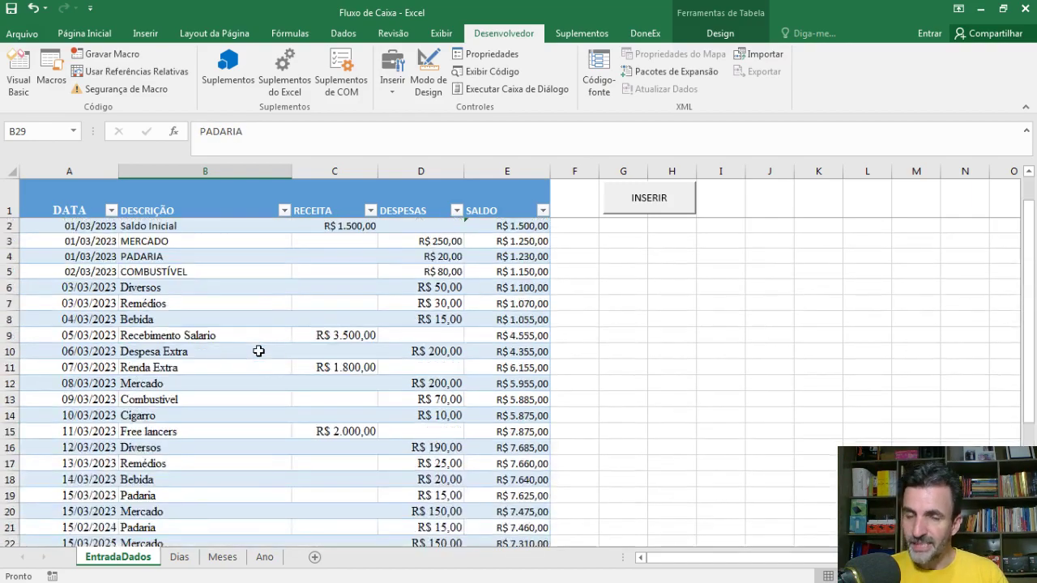
pyautogui.click(206, 224)
pyautogui.scroll(-7, 232, 354)
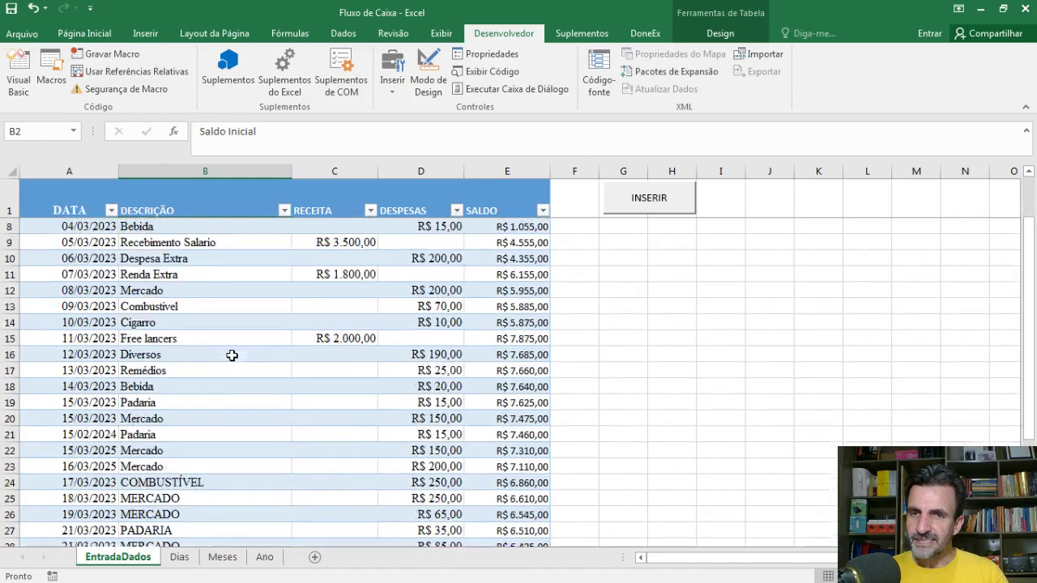
# Overwrite the last entry's description in cell B29 with the arbitrary text sdfjjsdlfjs
pyautogui.click(229, 306)
pyautogui.click(229, 322)
pyautogui.scroll(6, 229, 320)
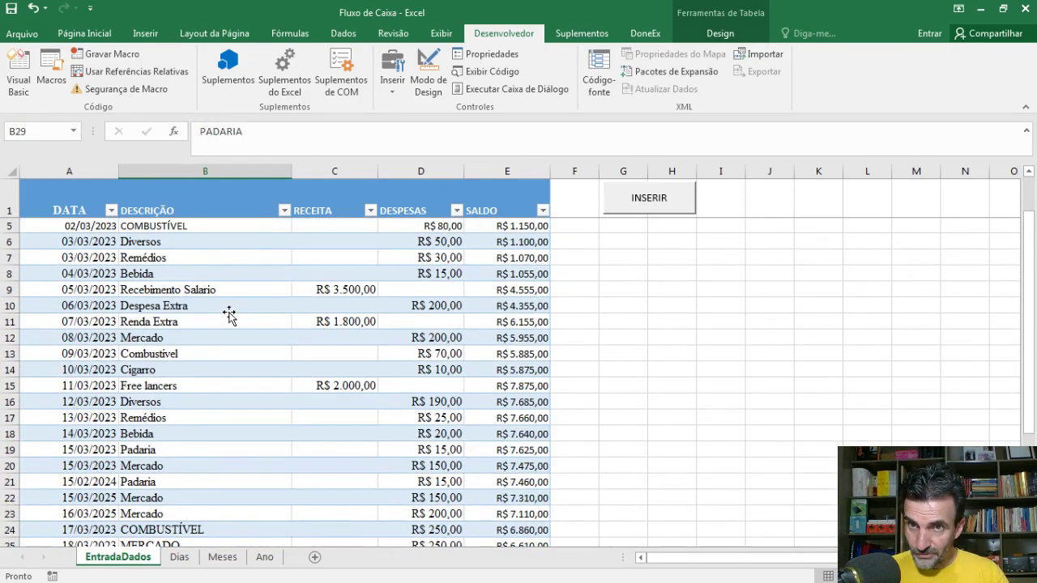
pyautogui.scroll(1, 220, 243)
pyautogui.scroll(-6, 224, 397)
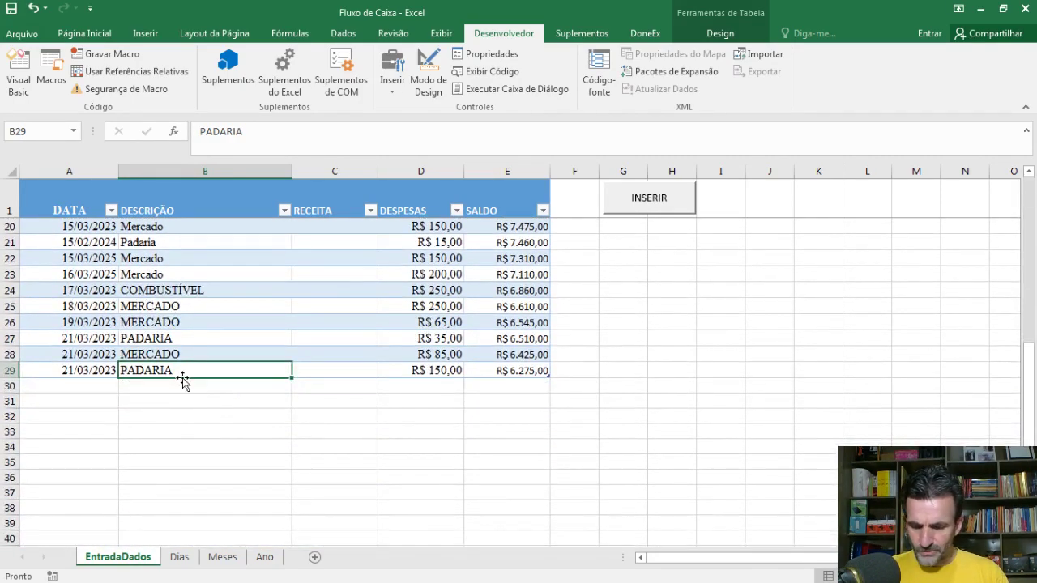
pyautogui.write('sdfjjsdlfjs')
pyautogui.press('Return')
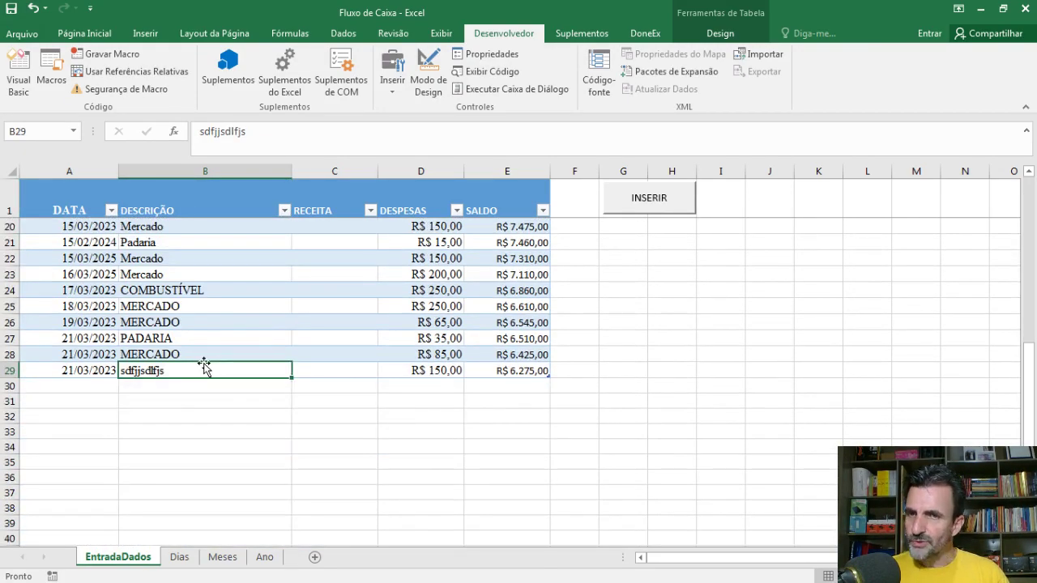
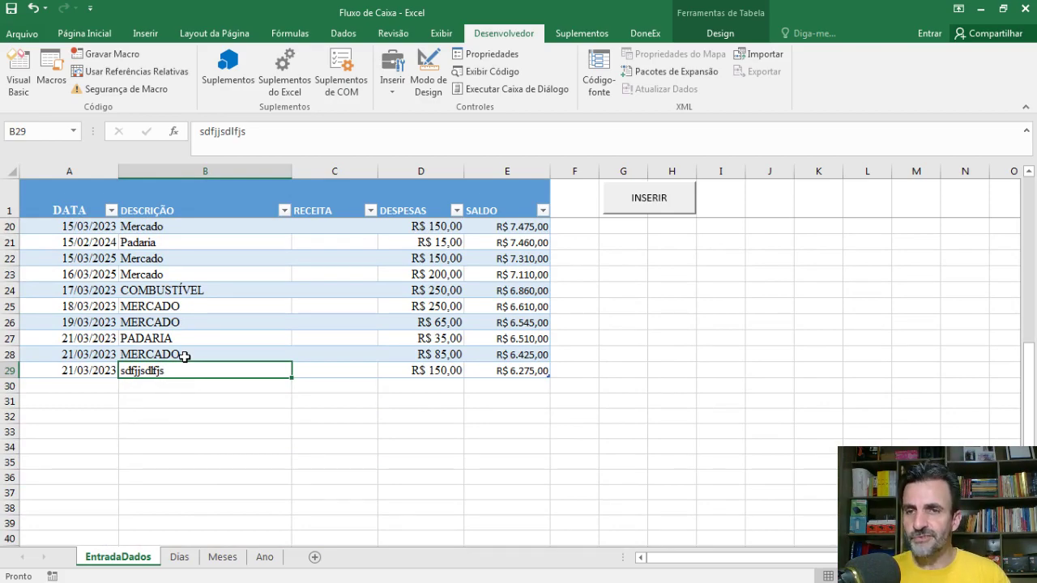
# Add a new worksheet after EntradaDados and enter the heading DESCRIÇÃO in cell A1
pyautogui.click(314, 557)
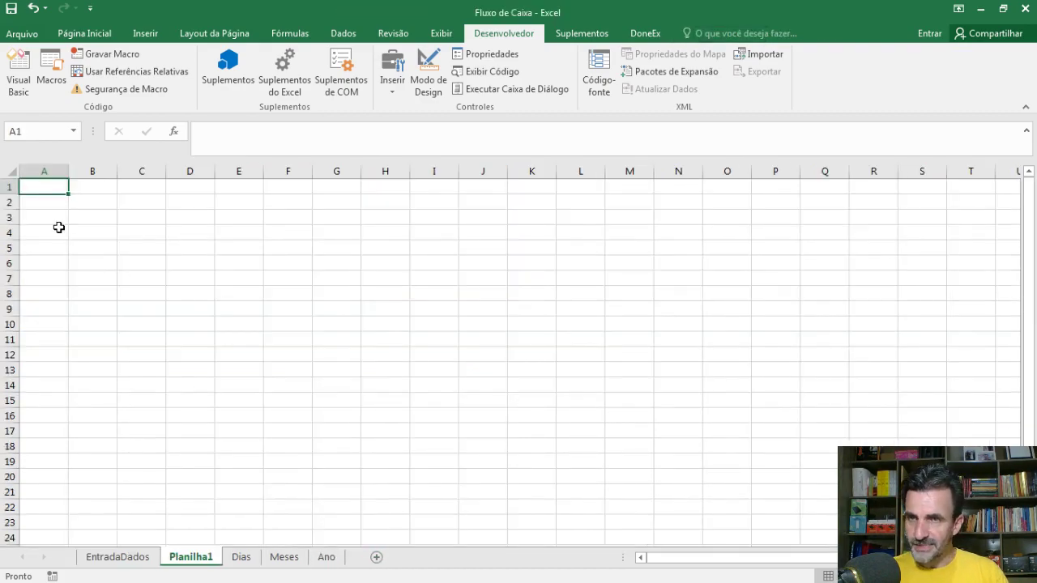
pyautogui.write('D')
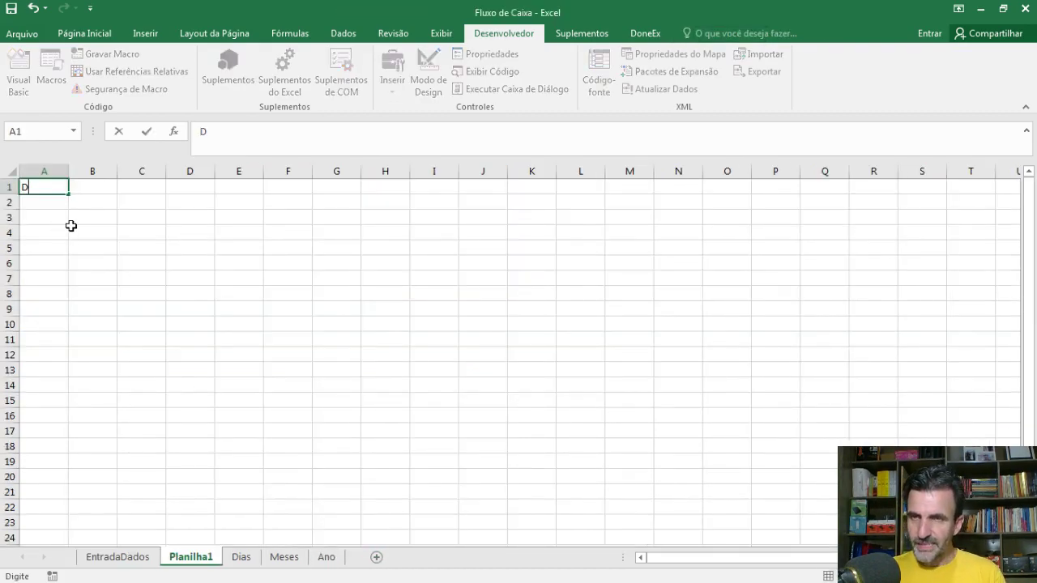
pyautogui.write('ESCRIÇÃO')
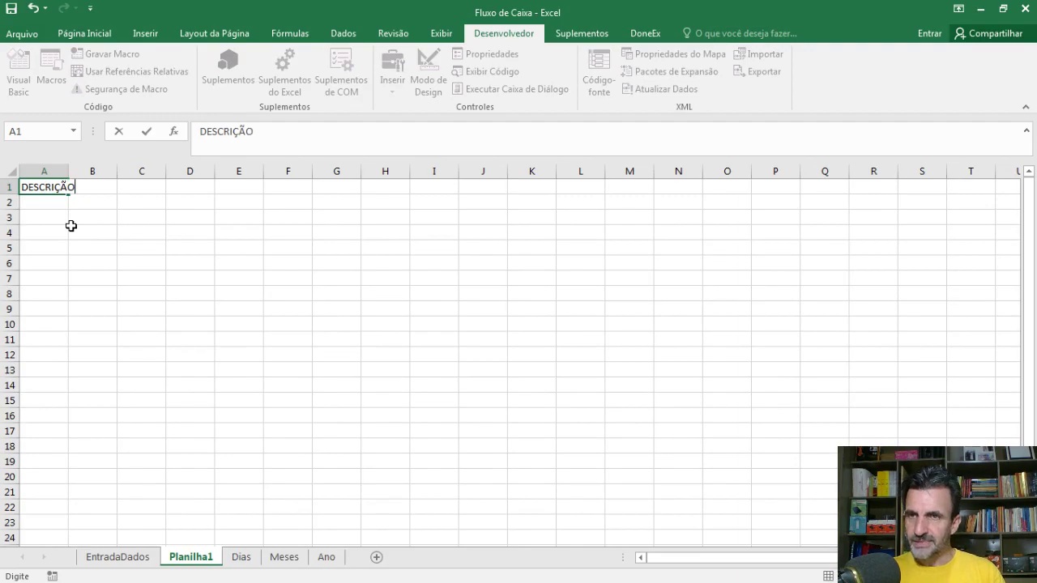
pyautogui.press('Return')
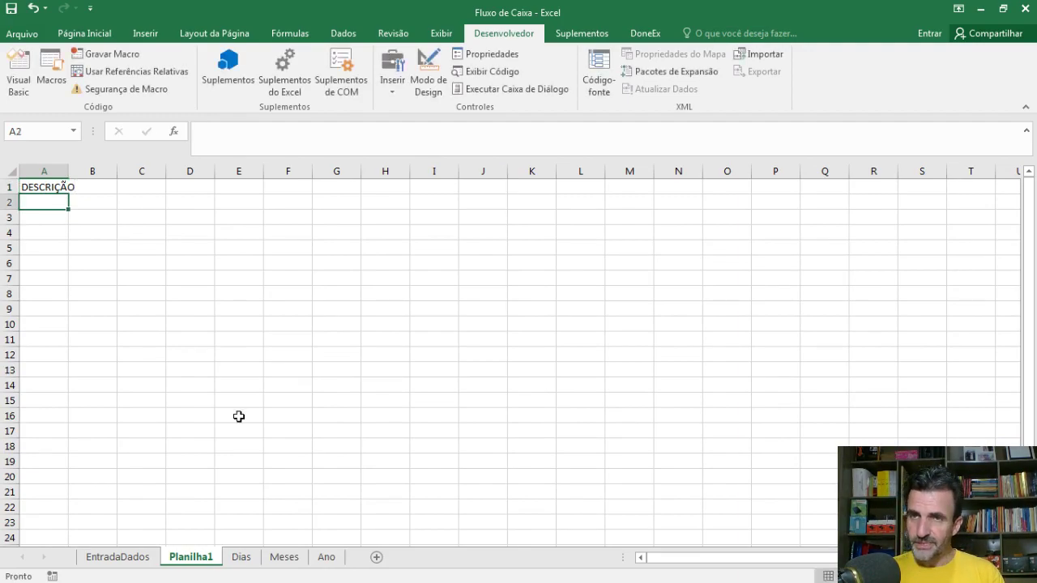
# List the categories Mercado, Padaria, Combustível, Diversos and Farmácia in cells A2 through A6
pyautogui.write('Mercado')
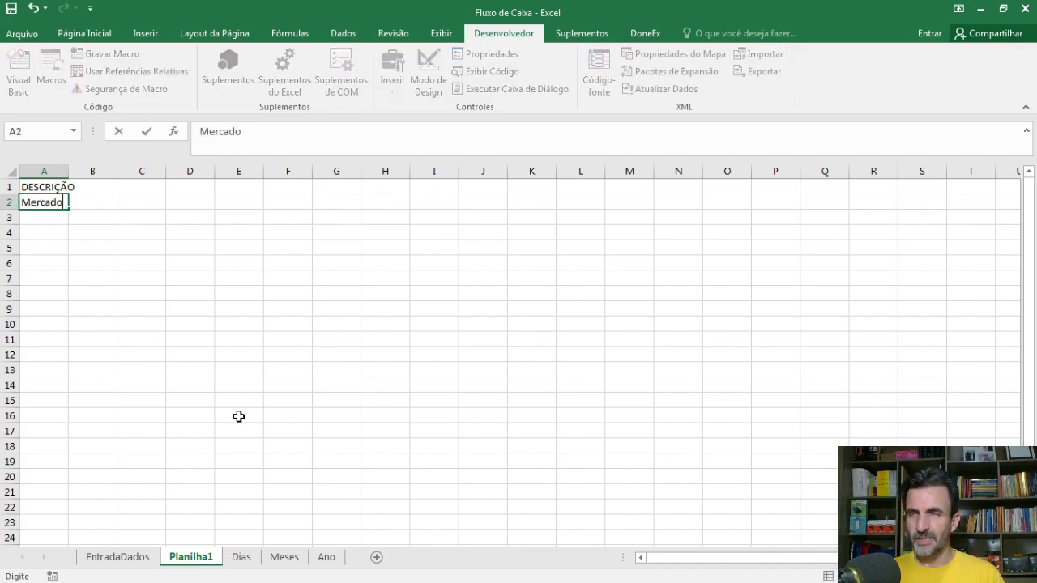
pyautogui.press('Return')
pyautogui.write('Pada')
pyautogui.press('Return')
pyautogui.write('Combustível')
pyautogui.press('Return')
pyautogui.write('D')
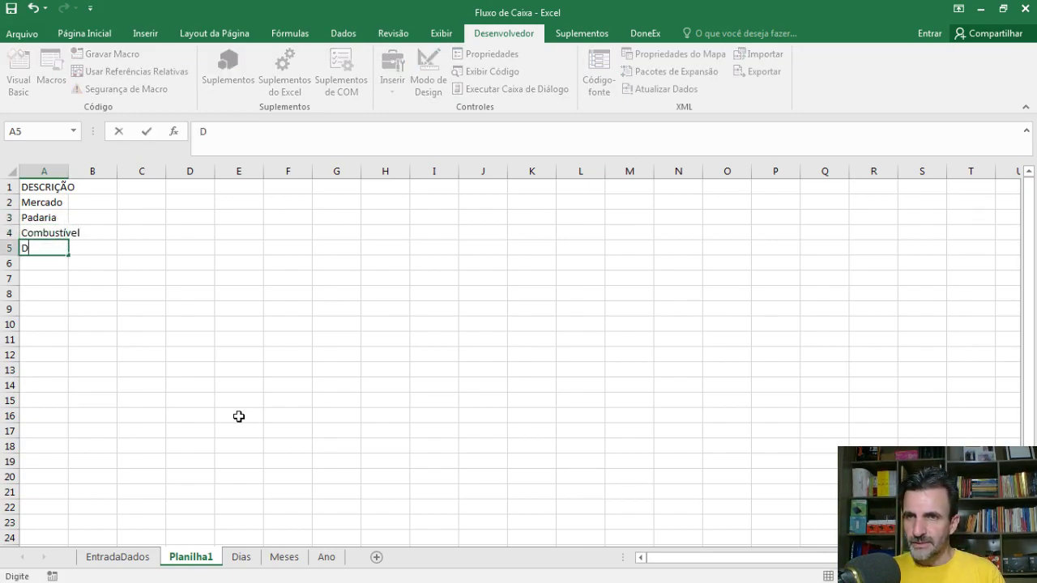
pyautogui.write('iversos')
pyautogui.press('Return')
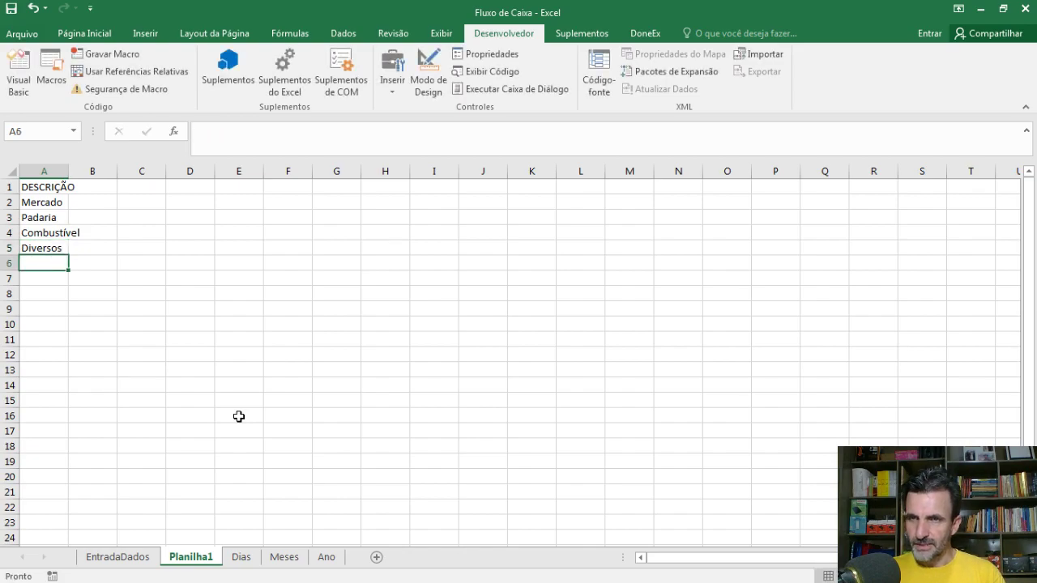
pyautogui.write('Farm')
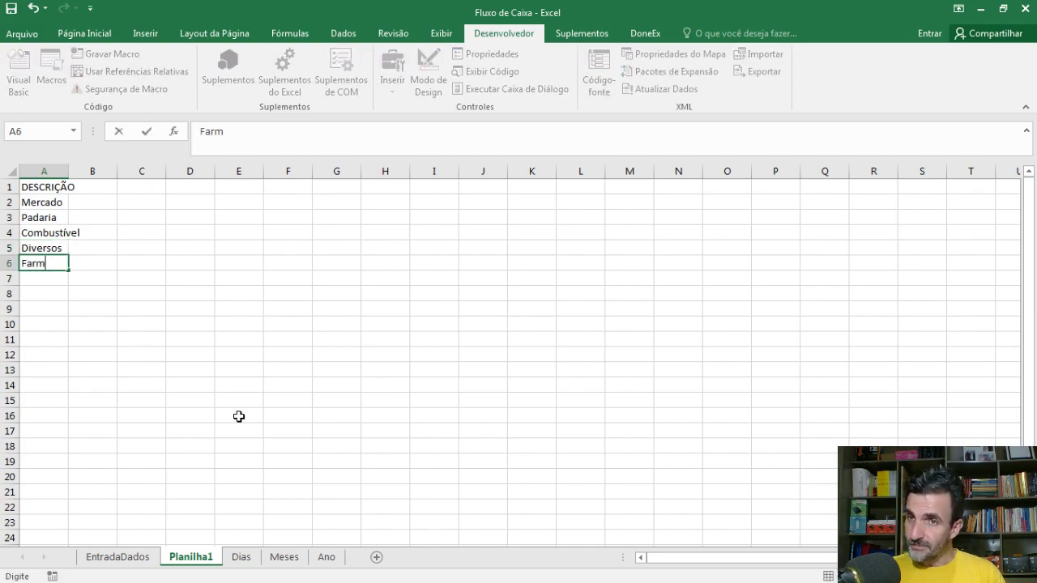
pyautogui.write('ácia')
pyautogui.press('Return')
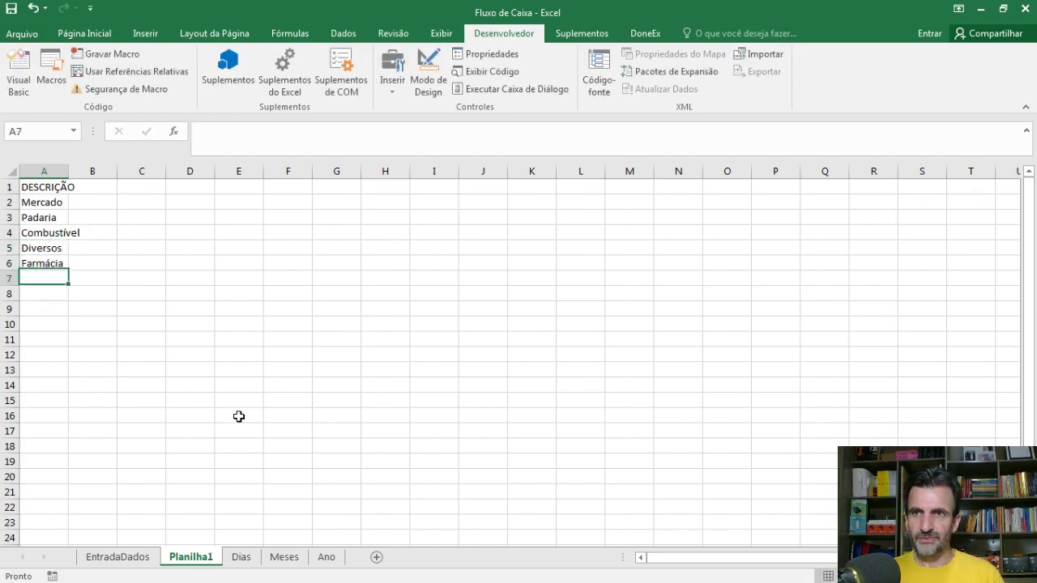
# Add the categories Bebida, Recebimento Salário, Despesa Extra and Renda Extra to the description list in cells A7 through A10
pyautogui.write('Bebida')
pyautogui.press('Return')
pyautogui.write('Recebim')
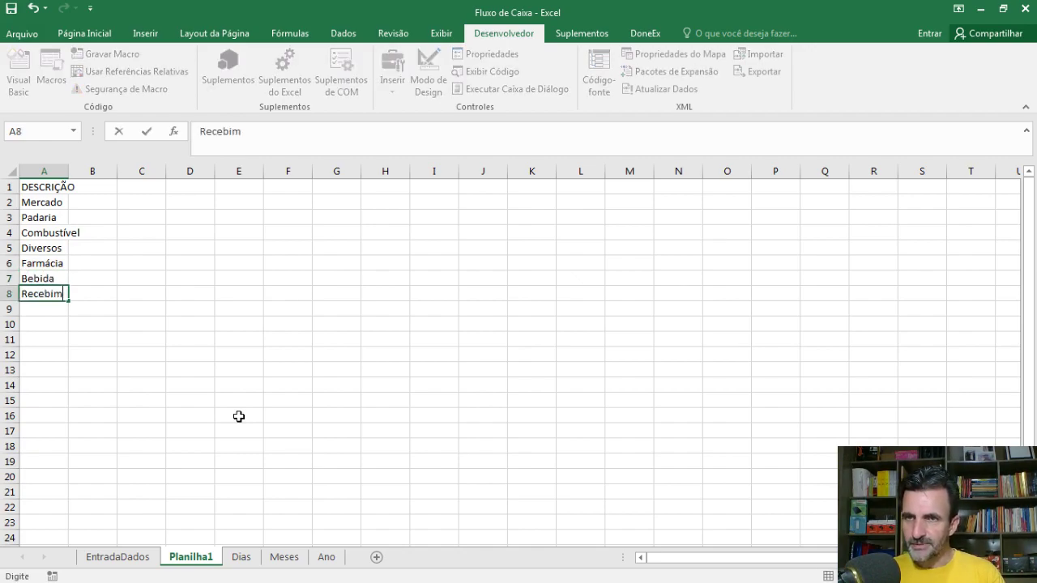
pyautogui.write('ento deSal')
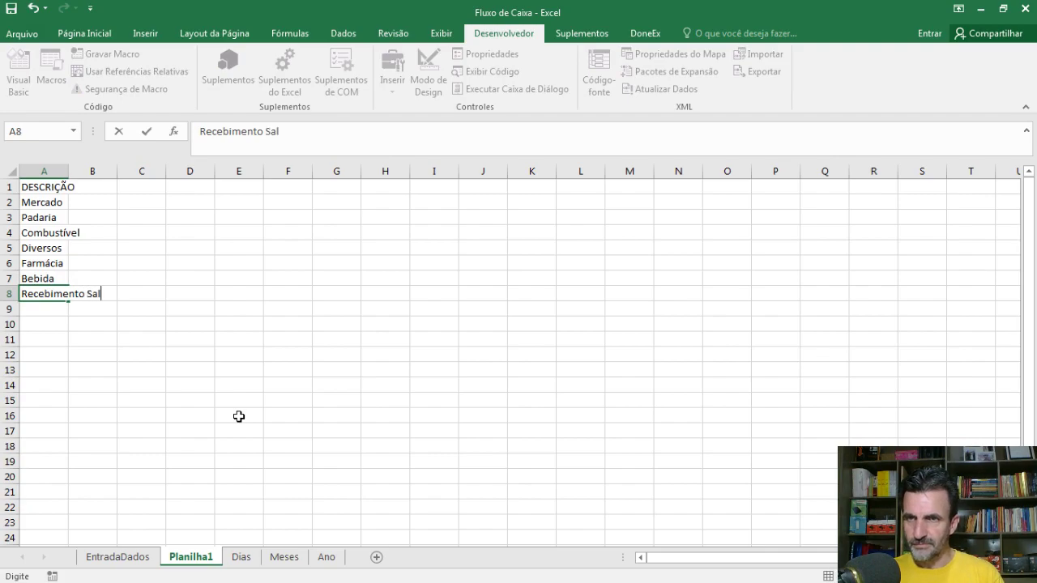
pyautogui.write('ário')
pyautogui.press('Return')
pyautogui.write('Despesa Extra')
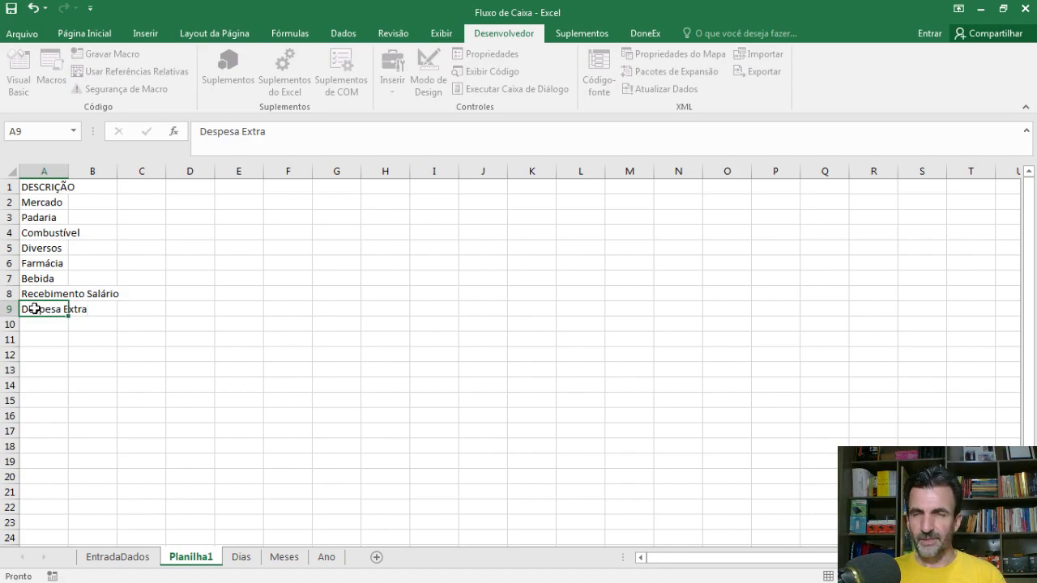
pyautogui.press('Return')
pyautogui.write('Rn')
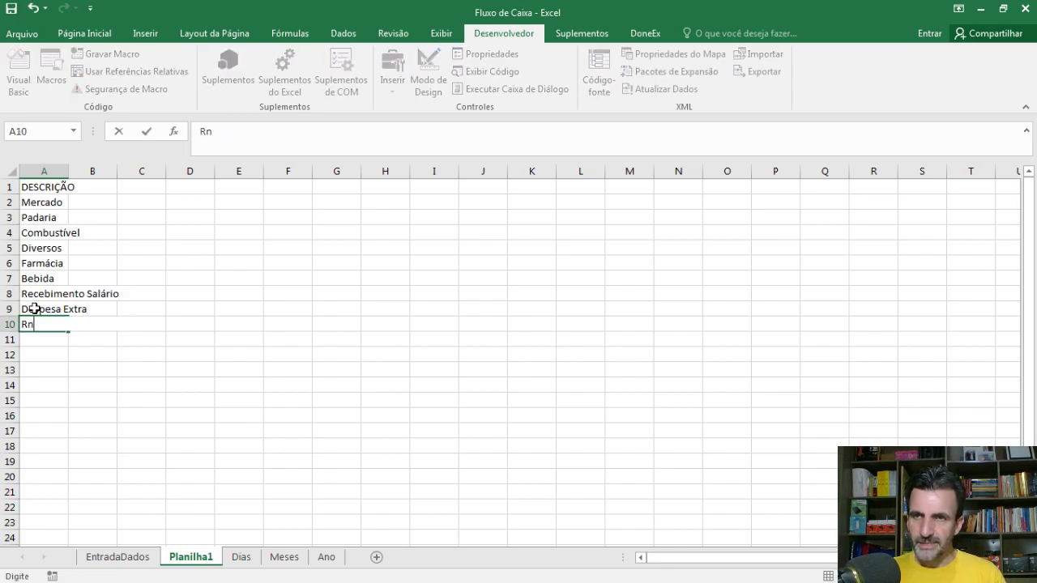
pyautogui.write('enda Extra')
pyautogui.press('Return')
# Complete the description list with Cigarro, Free Lancers and Saldo Inicial in cells A11 through A13
pyautogui.write('C')
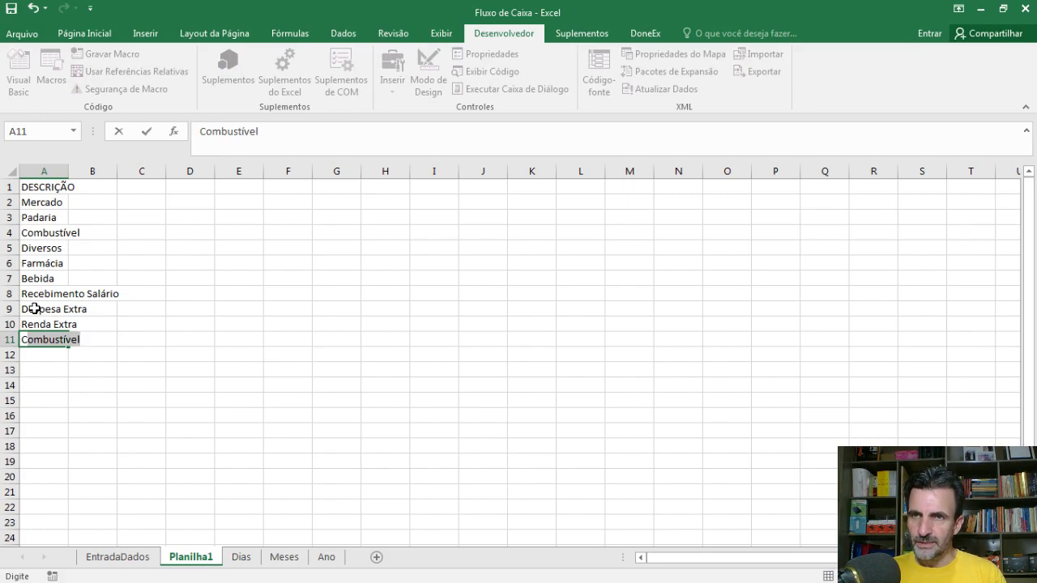
pyautogui.write('igarro')
pyautogui.press('Return')
pyautogui.write('Free')
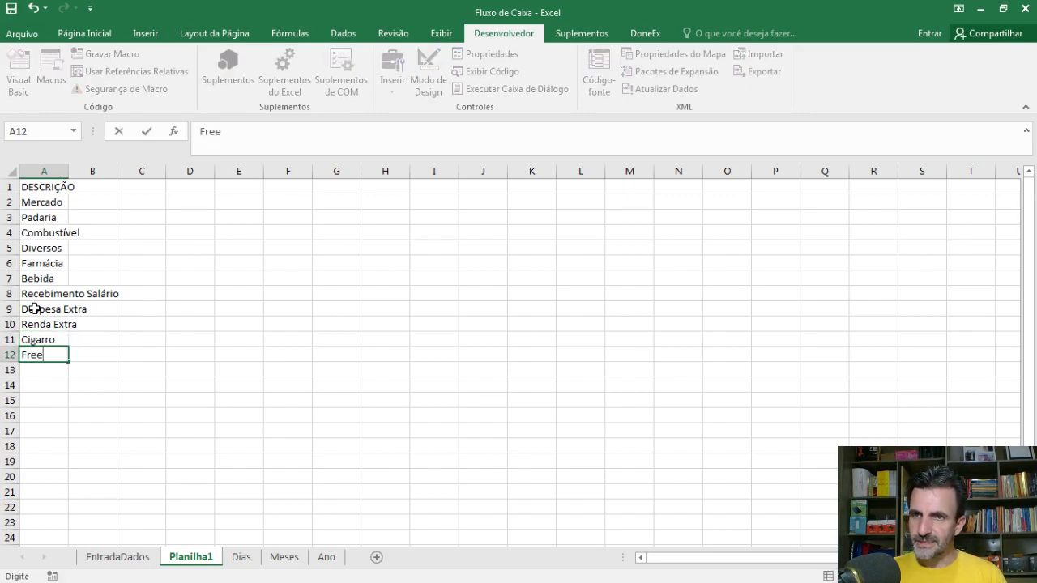
pyautogui.write(' Lancers')
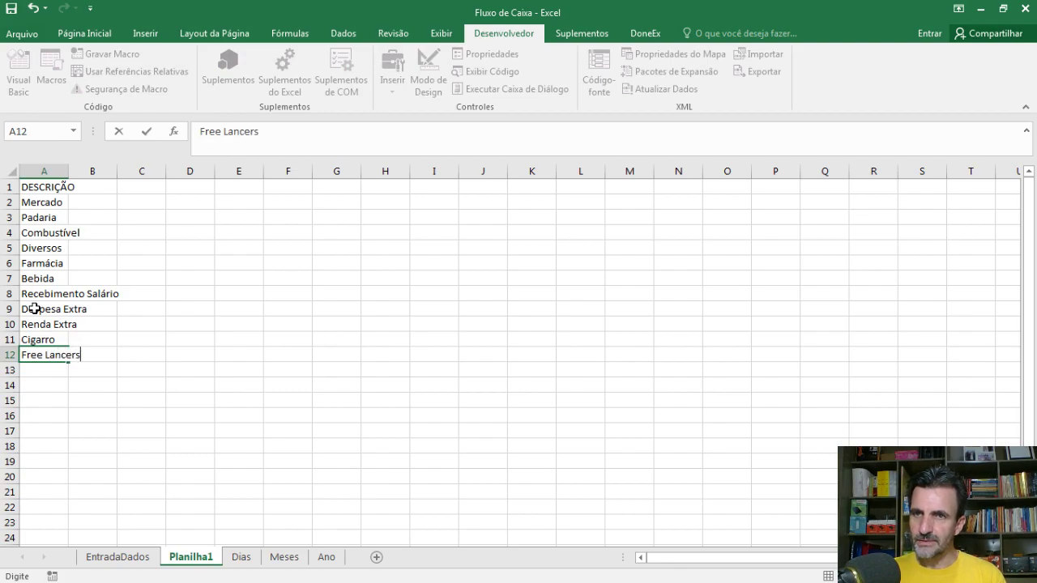
pyautogui.press('Return')
pyautogui.write('Sla')
pyautogui.write('ald')
pyautogui.write('o Inicial')
pyautogui.press('Up')
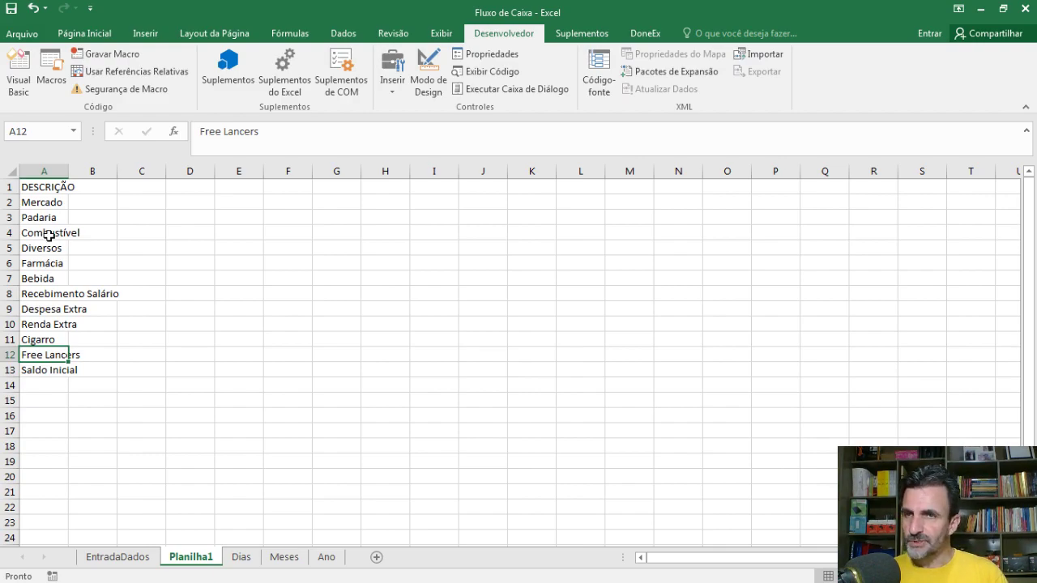
# Convert the description list in A1:A13 into a table, using the DESCRIÇÃO cell as its header
pyautogui.click(44, 188)
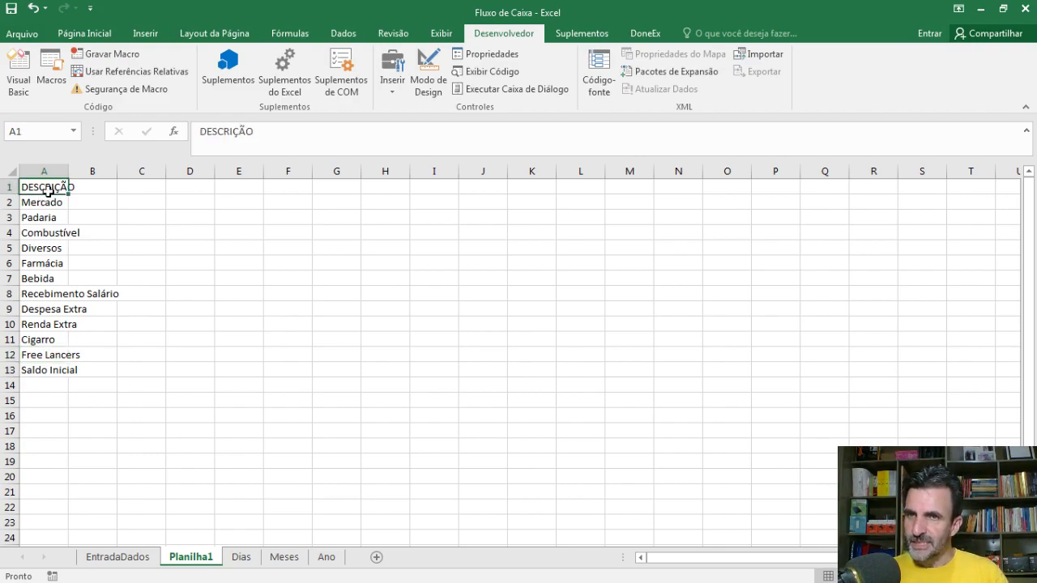
pyautogui.keyDown('shift'); pyautogui.click(56, 371); pyautogui.keyUp('shift')
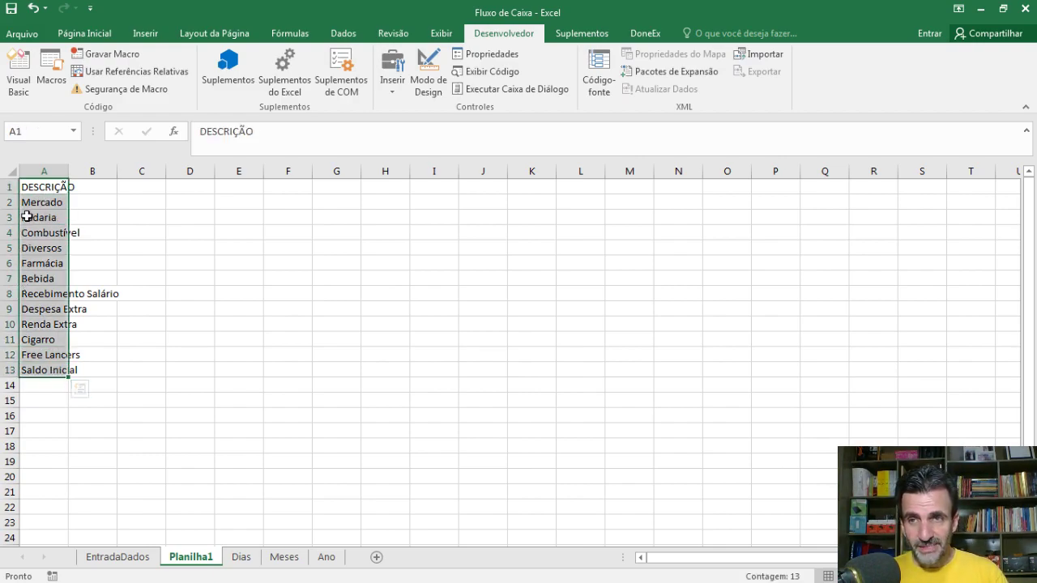
pyautogui.click(94, 37)
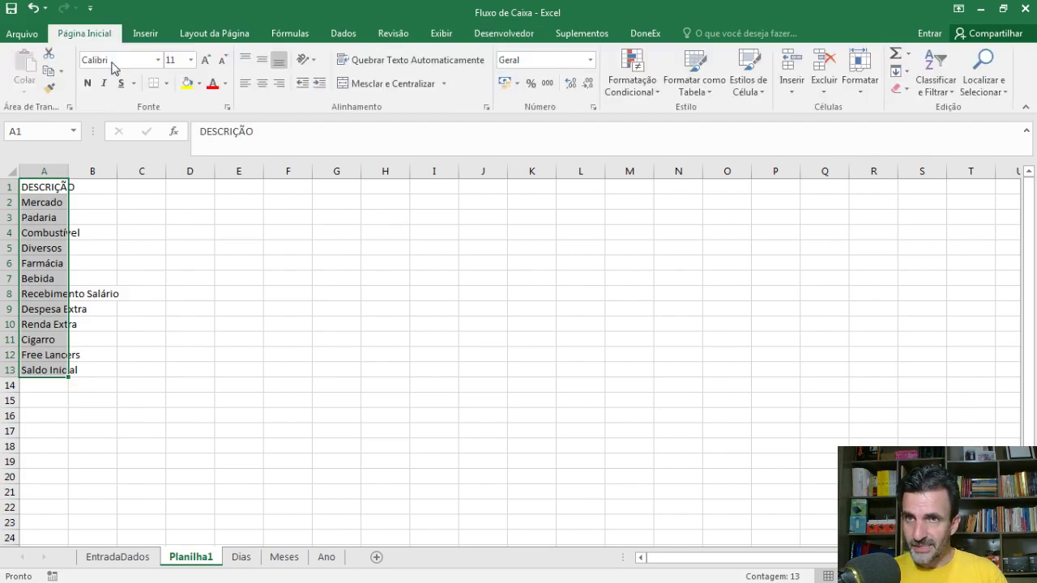
pyautogui.click(142, 35)
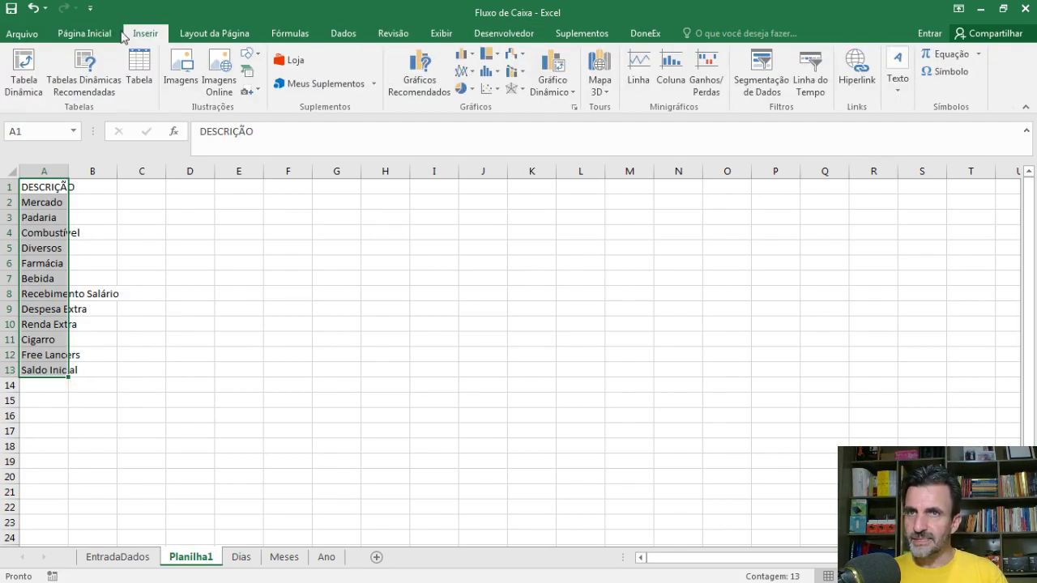
pyautogui.click(139, 73)
pyautogui.click(756, 241)
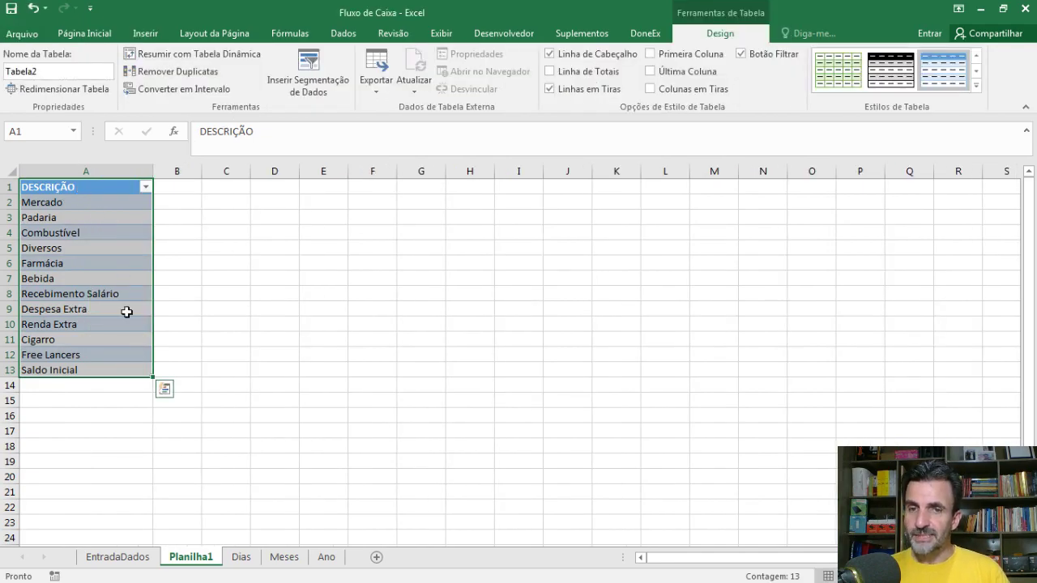
# Rename the description list's worksheet as TabDescrição and move it after the Ano sheet
pyautogui.rightClick(198, 566)
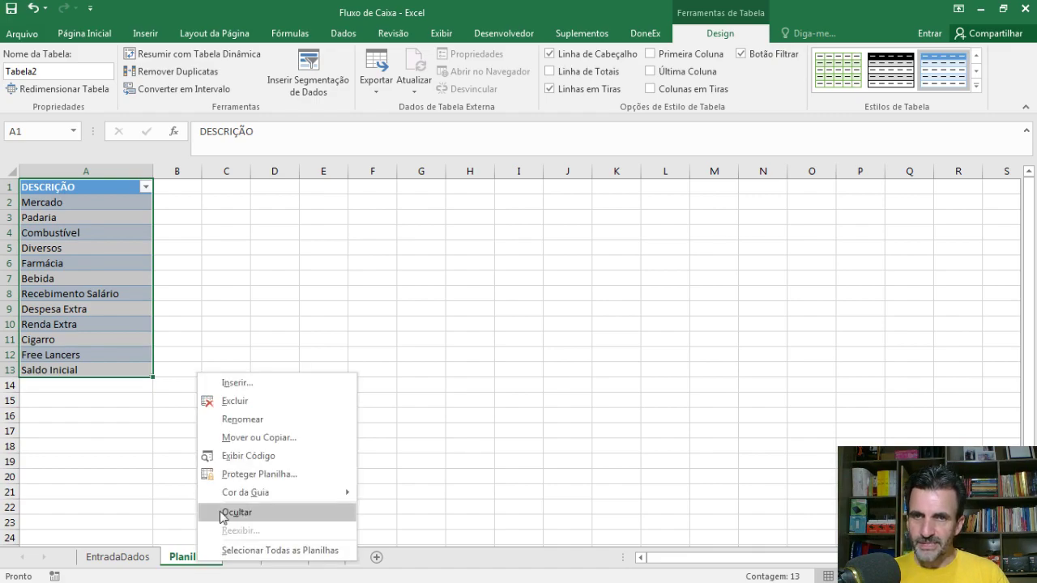
pyautogui.click(246, 421)
pyautogui.write('TabDe')
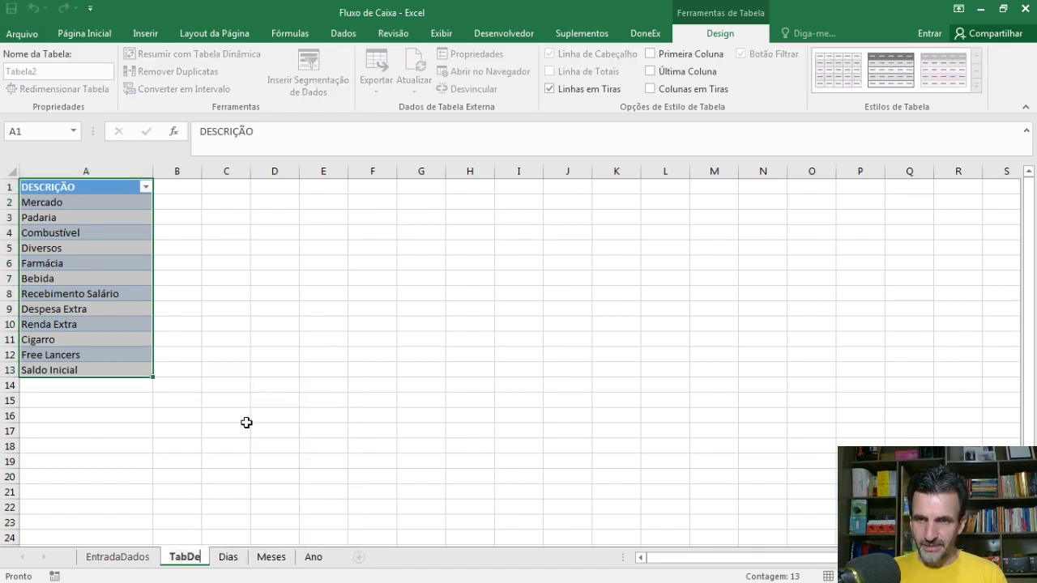
pyautogui.write('scrição')
pyautogui.click(236, 491)
pyautogui.moveTo(271, 565); pyautogui.dragTo(365, 559)
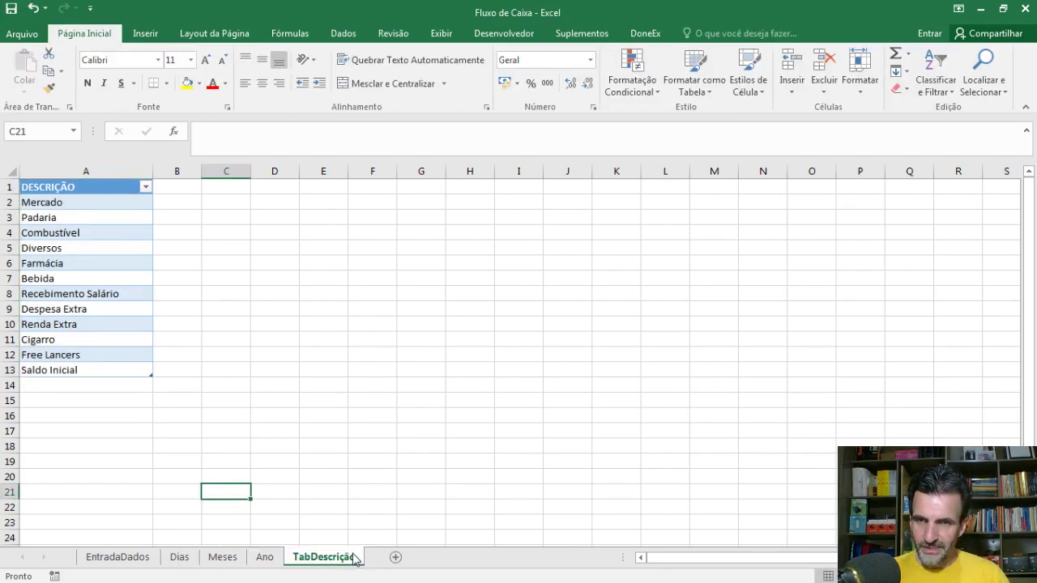
# Start a data validation rule for the descriptions in B2:B29 of the EntradaDados sheet, allowing Lista entries
pyautogui.click(135, 565)
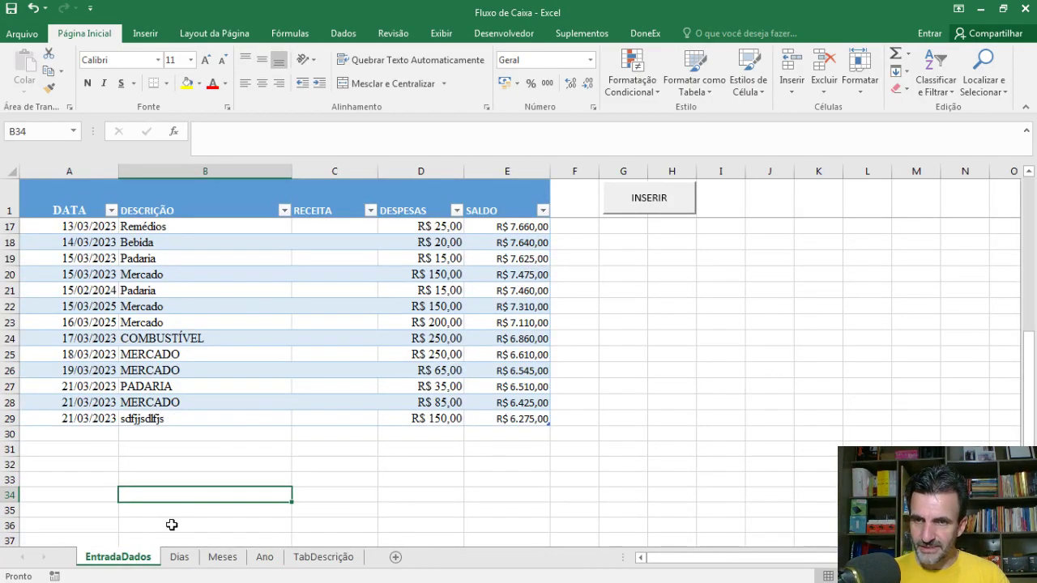
pyautogui.scroll(5, 167, 367)
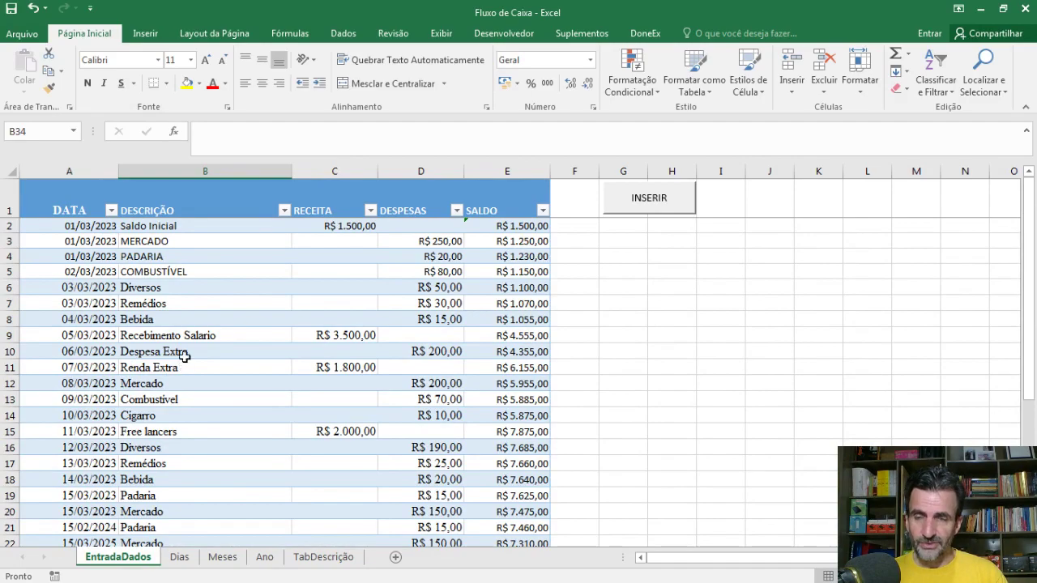
pyautogui.click(185, 227)
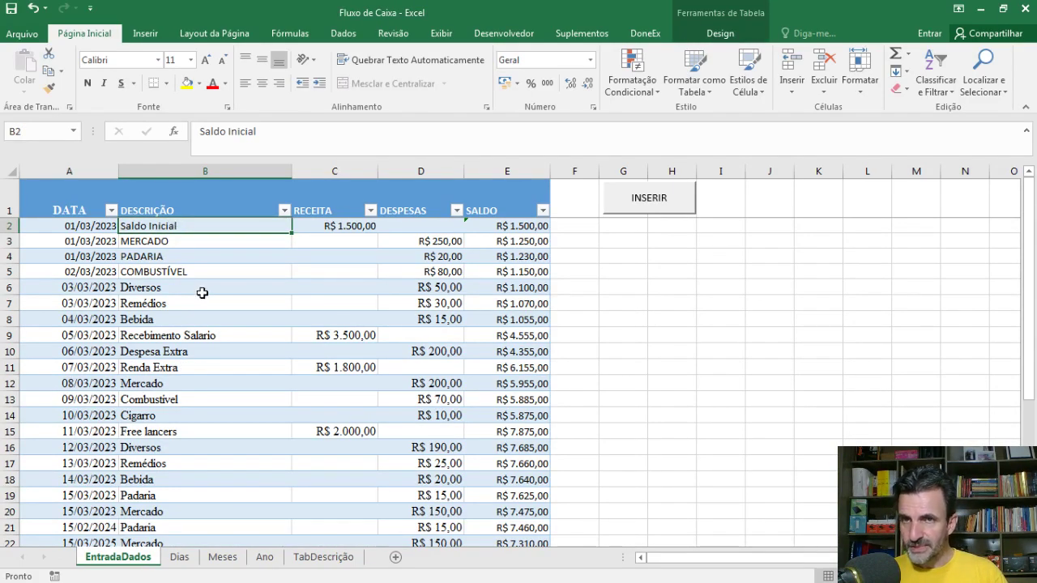
pyautogui.scroll(-5, 203, 293)
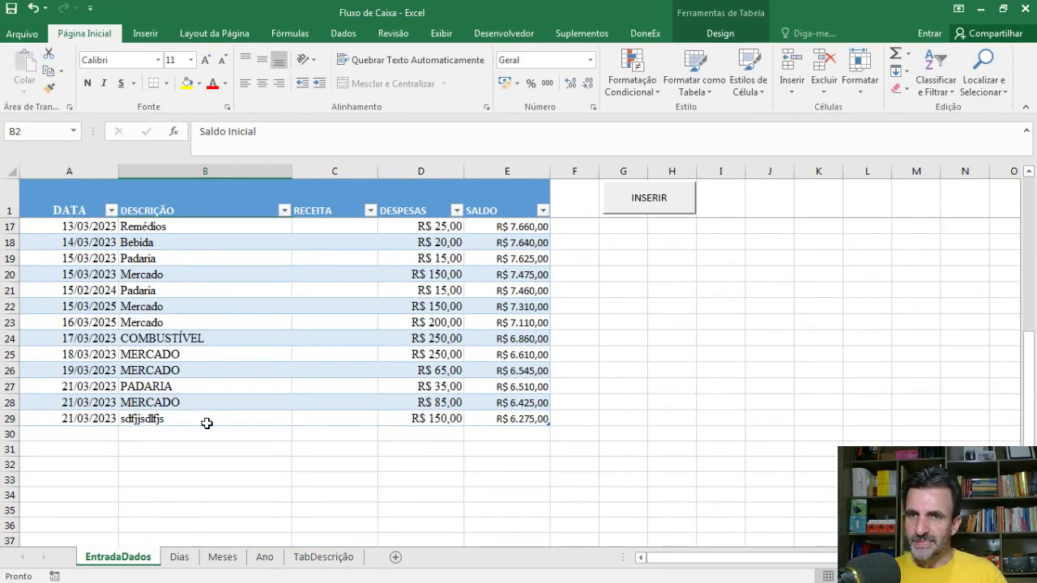
pyautogui.keyDown('shift'); pyautogui.click(208, 416); pyautogui.keyUp('shift')
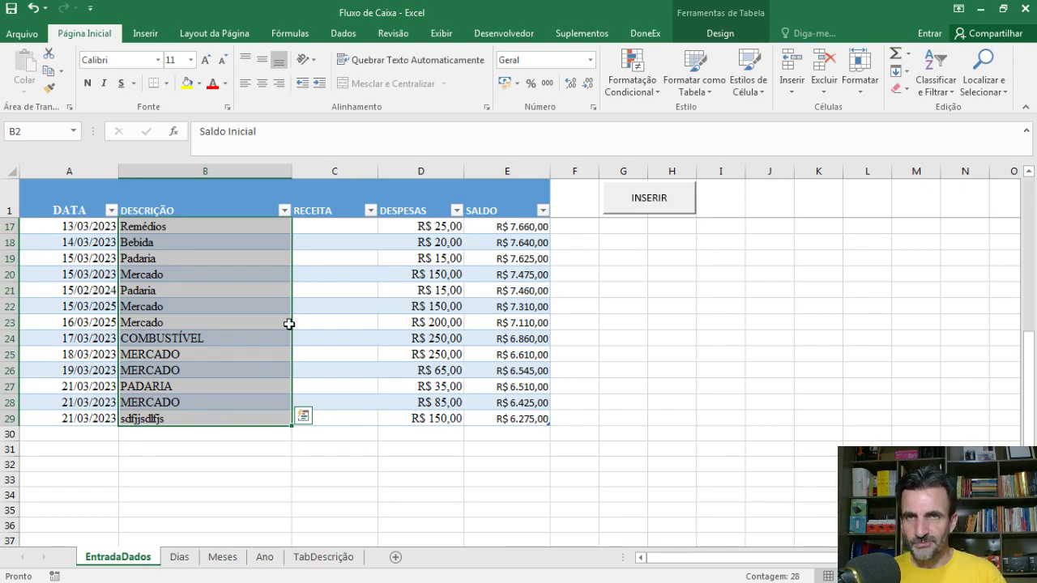
pyautogui.click(344, 34)
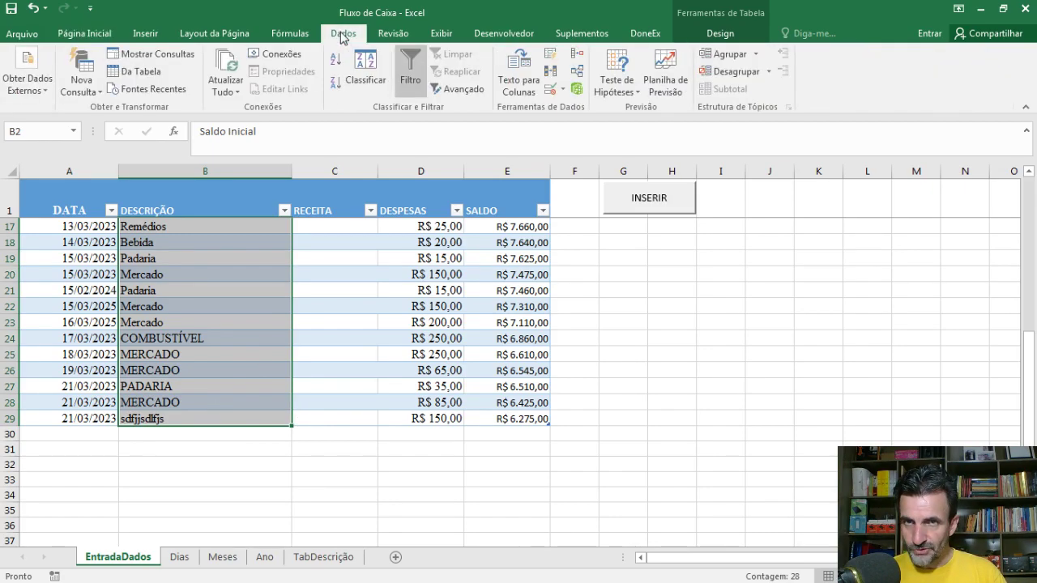
pyautogui.click(562, 90)
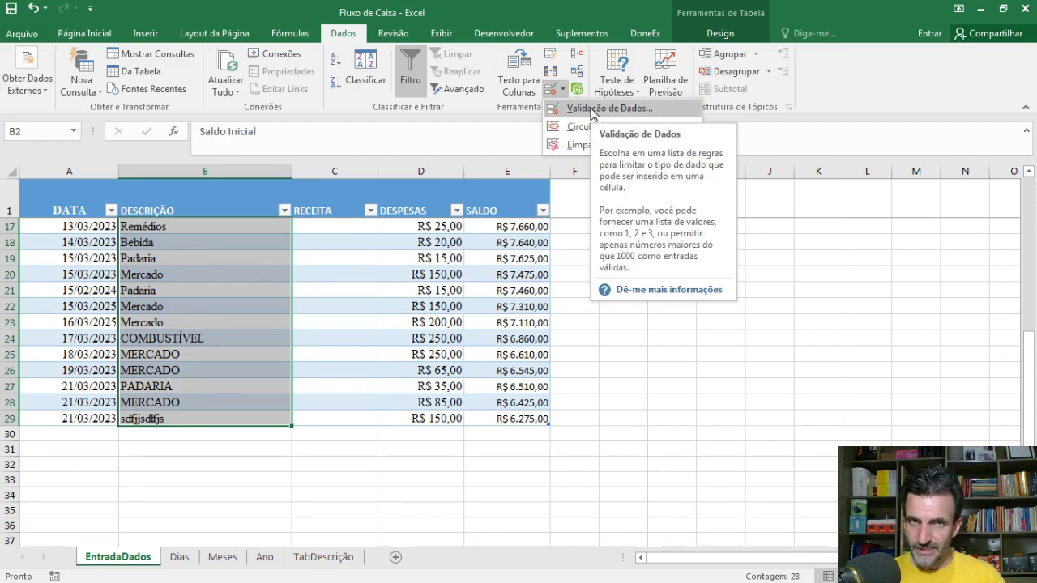
pyautogui.click(592, 110)
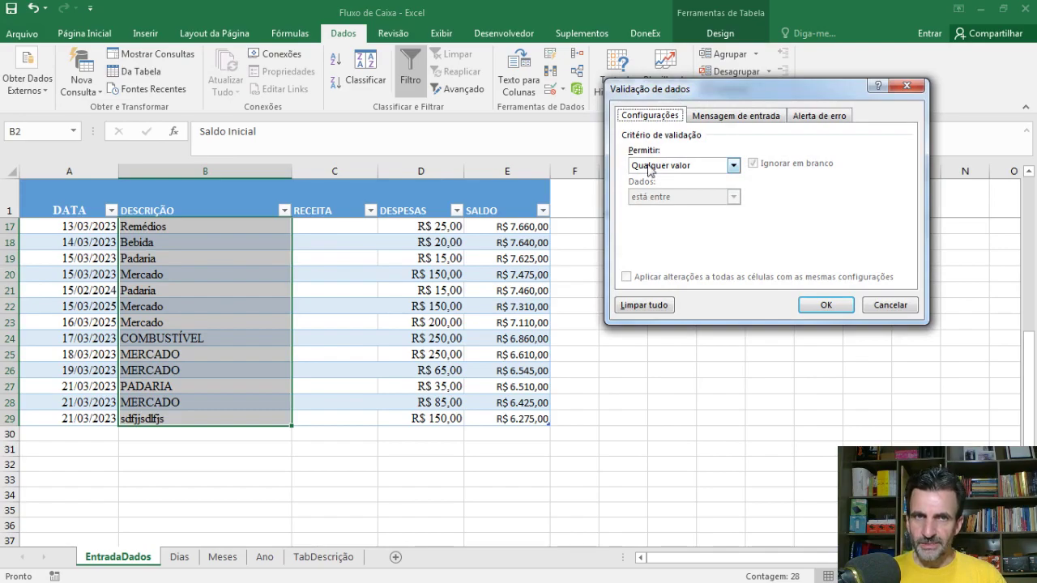
pyautogui.click(678, 165)
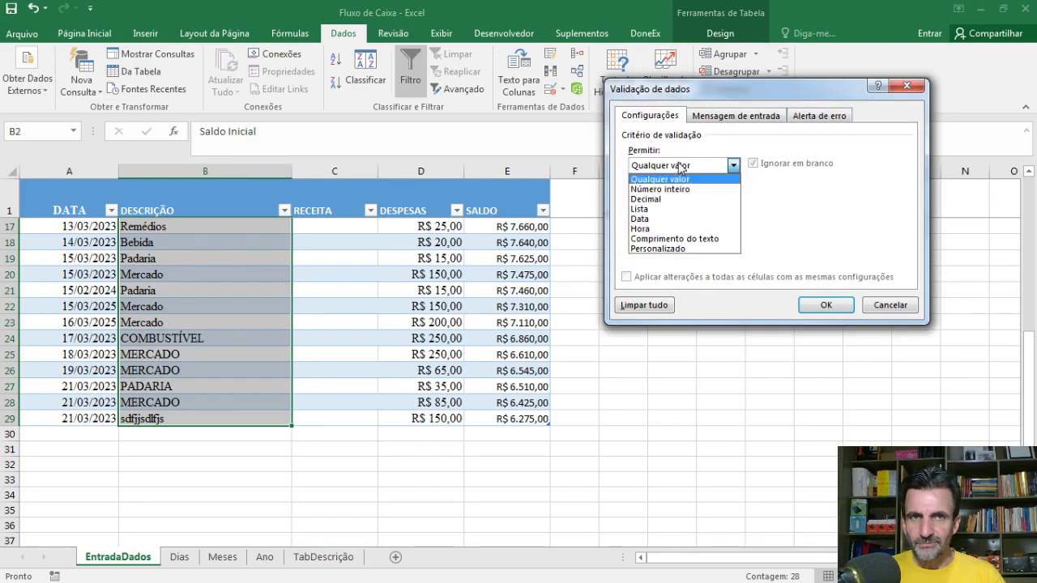
pyautogui.click(679, 210)
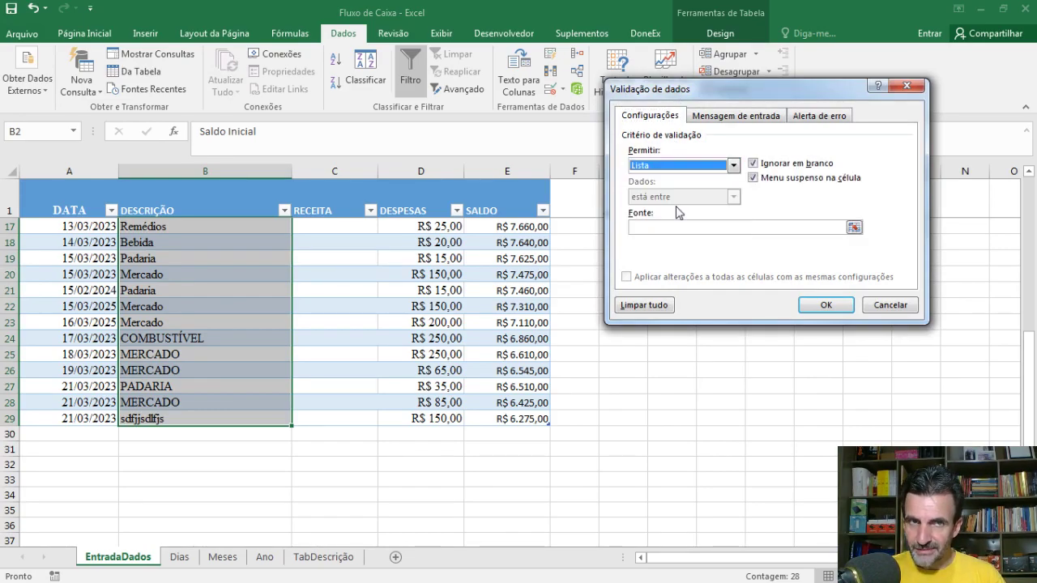
# Set the validation list's source to cells A1:A13 of the TabDescrição sheet and apply the rule
pyautogui.click(854, 228)
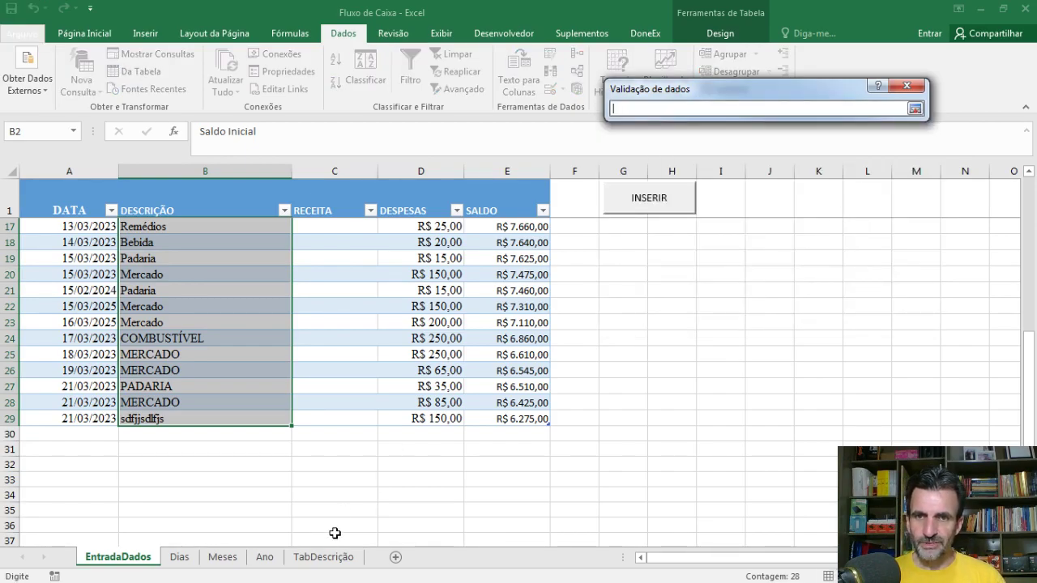
pyautogui.click(329, 558)
pyautogui.click(109, 189)
pyautogui.moveTo(93, 377); pyautogui.dragTo(95, 373)
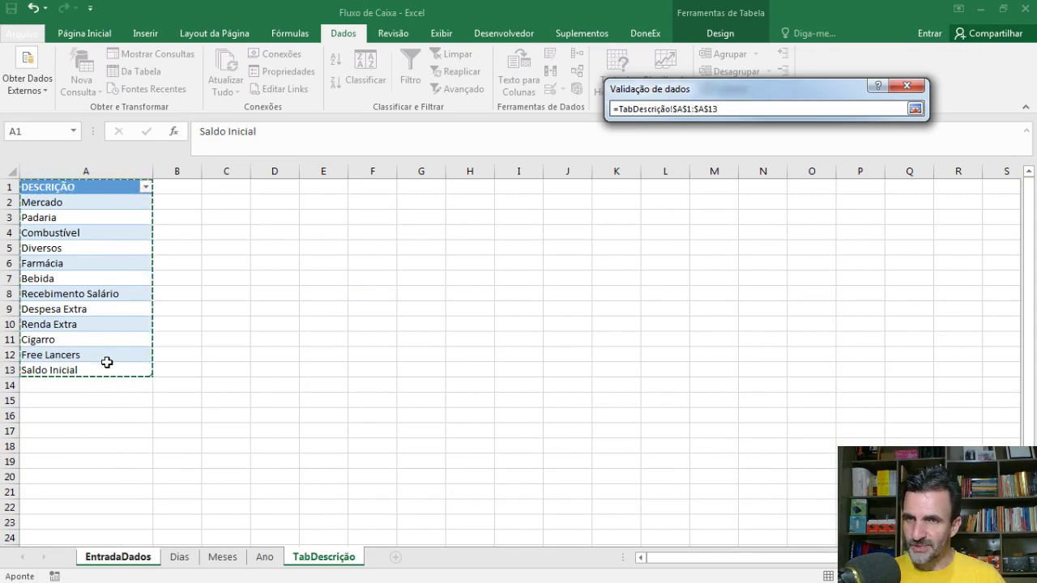
pyautogui.press('Return')
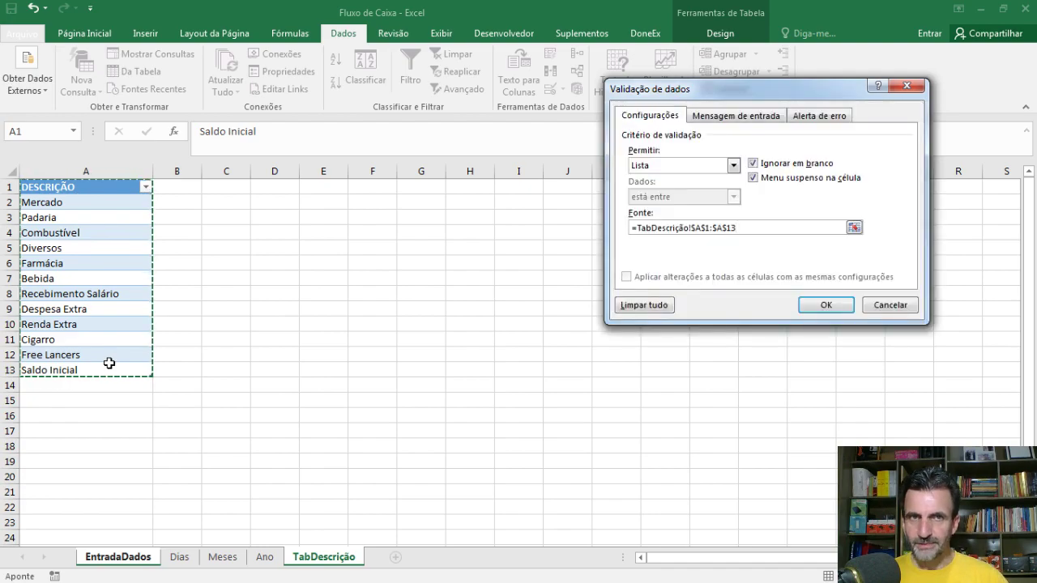
pyautogui.click(826, 305)
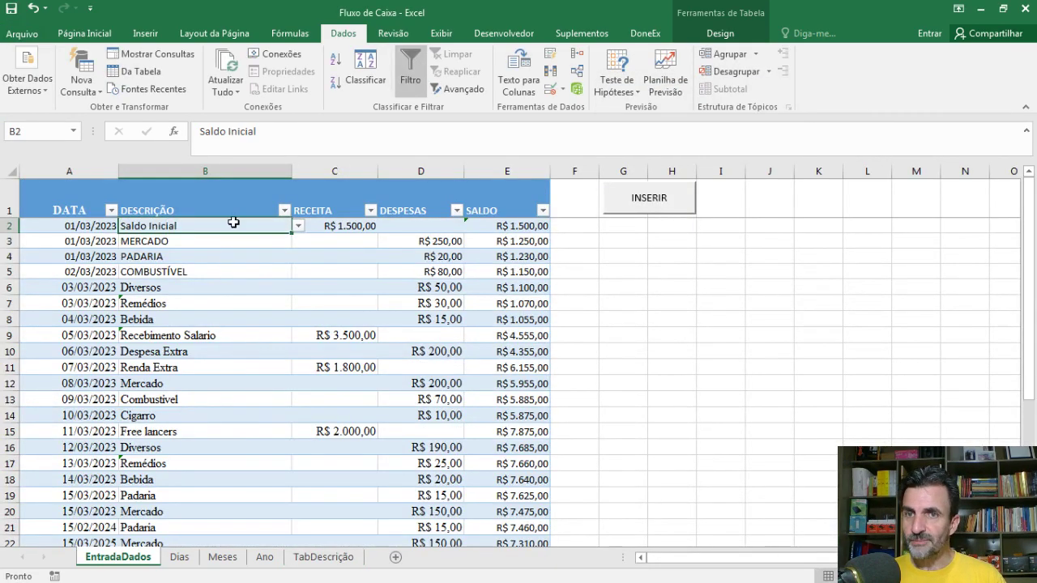
# Review the validation list's options in cell B2 and choose Saldo Inicial
pyautogui.click(298, 226)
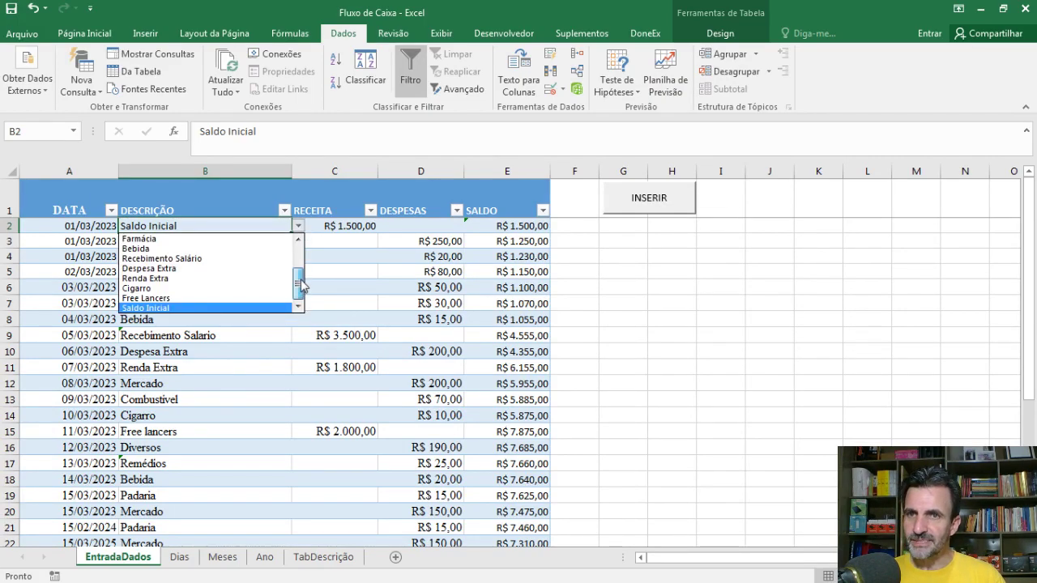
pyautogui.scroll(2, 181, 273)
pyautogui.click(201, 226)
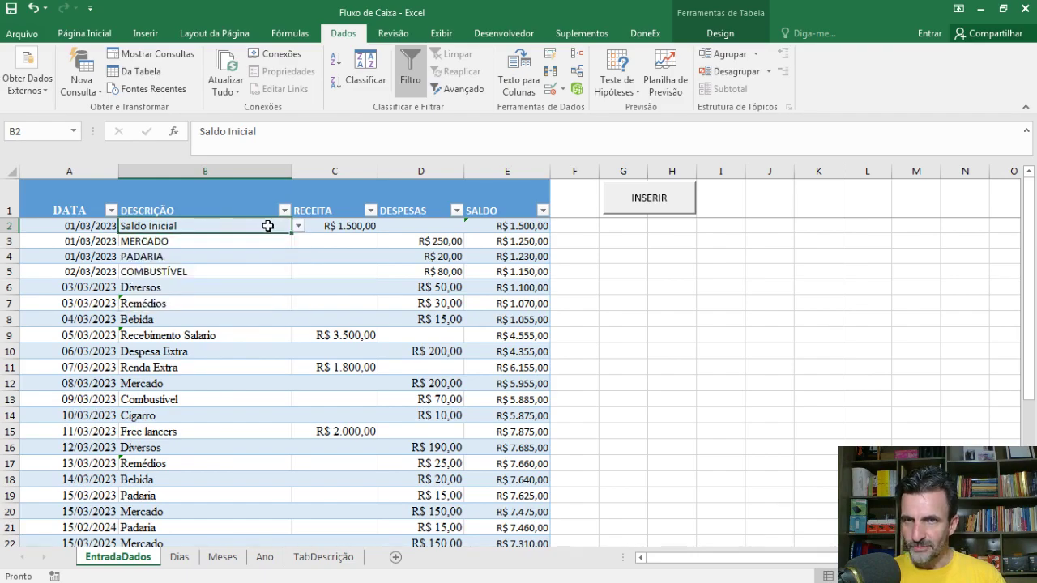
pyautogui.click(298, 226)
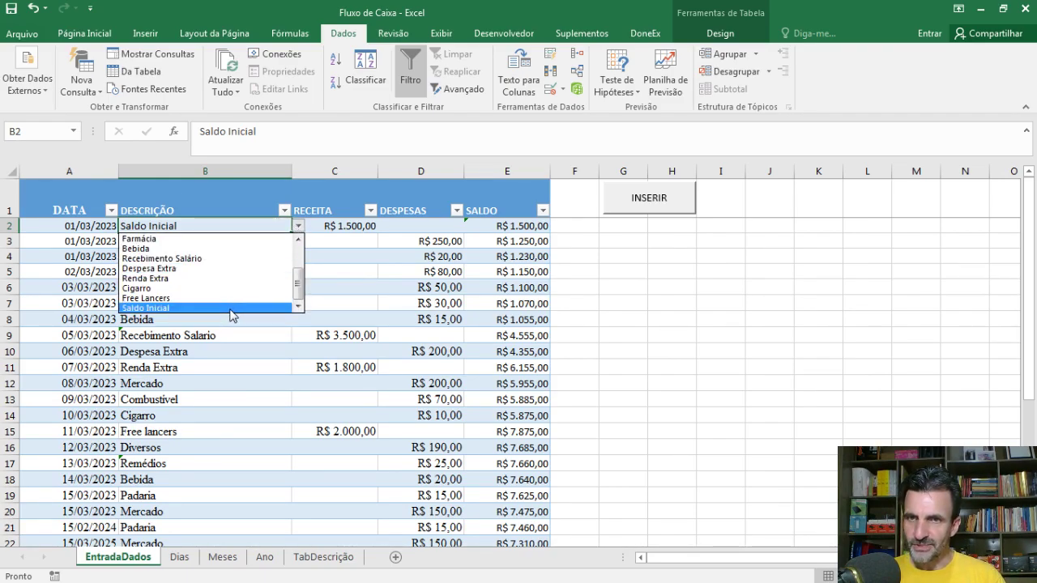
pyautogui.click(231, 309)
# Choose Mercado from the validation list in cell B3
pyautogui.click(241, 241)
pyautogui.click(298, 242)
pyautogui.click(244, 262)
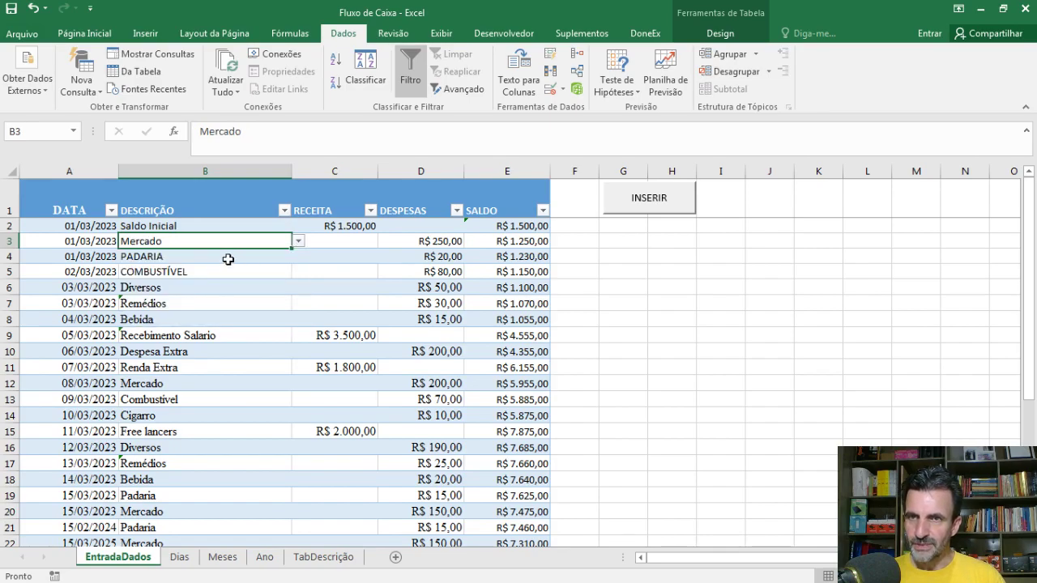
# Circle the invalid data in the entries table to mark descriptions that do not match the validation list
pyautogui.click(277, 256)
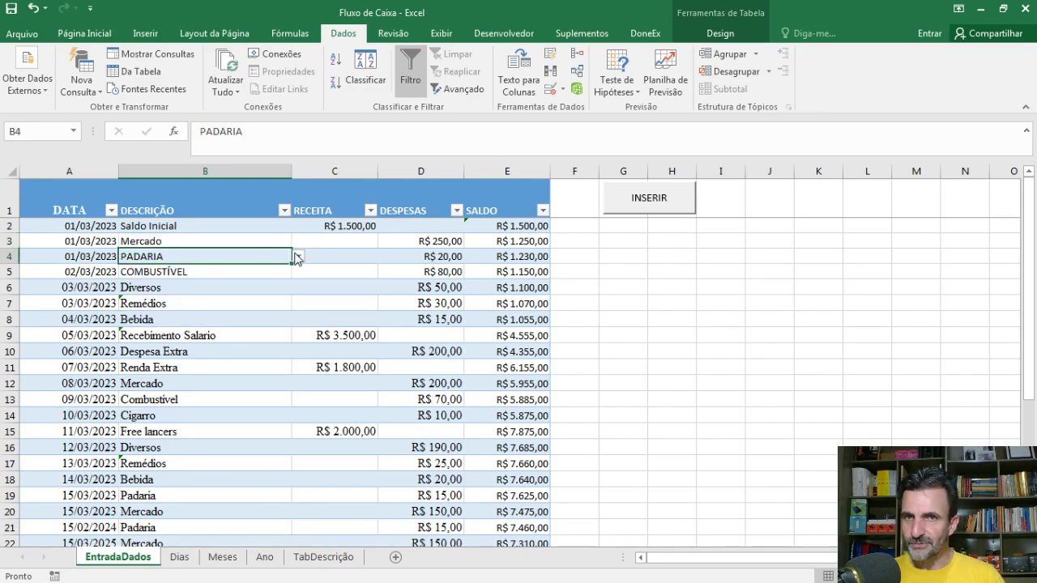
pyautogui.click(562, 89)
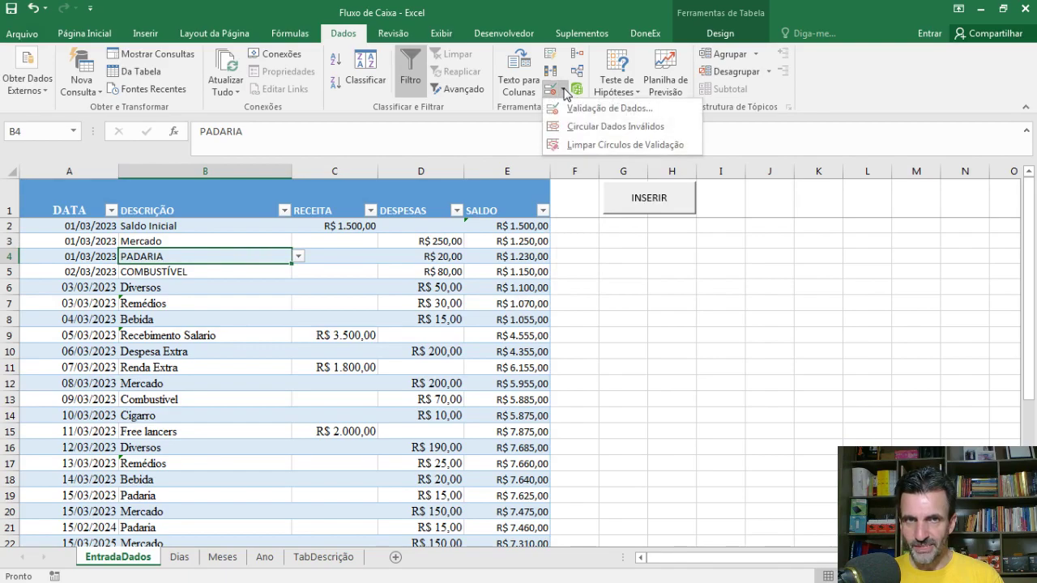
pyautogui.click(609, 127)
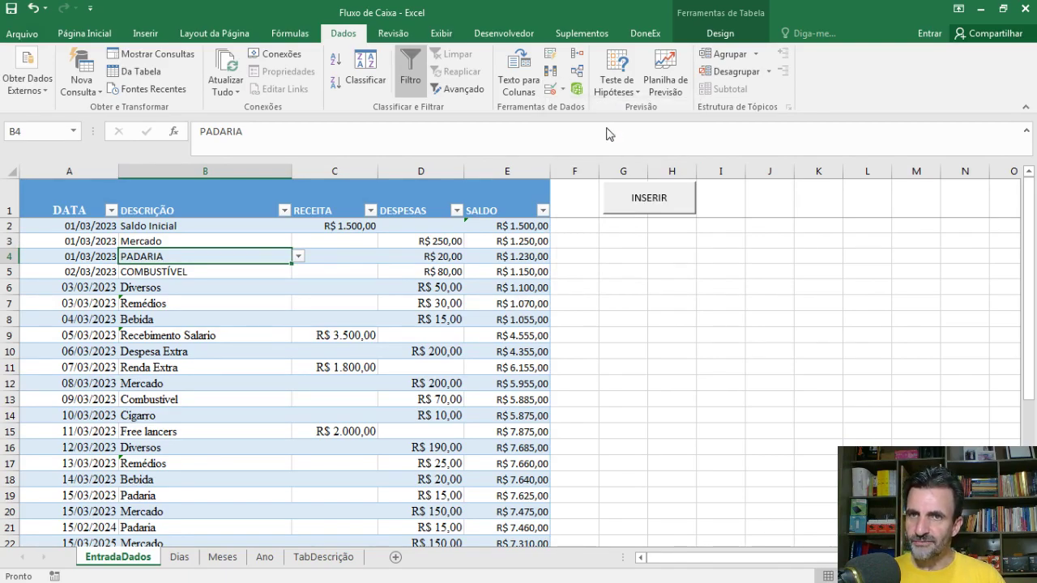
# Replace the circled descriptions from the validation list, choosing Farmácia in B7 and Recebimento Salário in B9
pyautogui.click(276, 301)
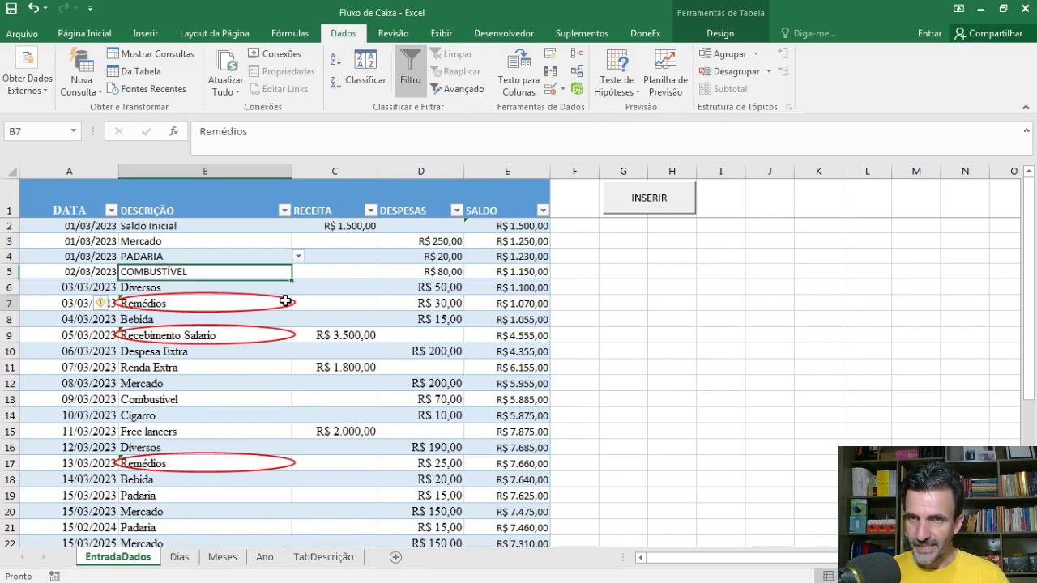
pyautogui.click(297, 303)
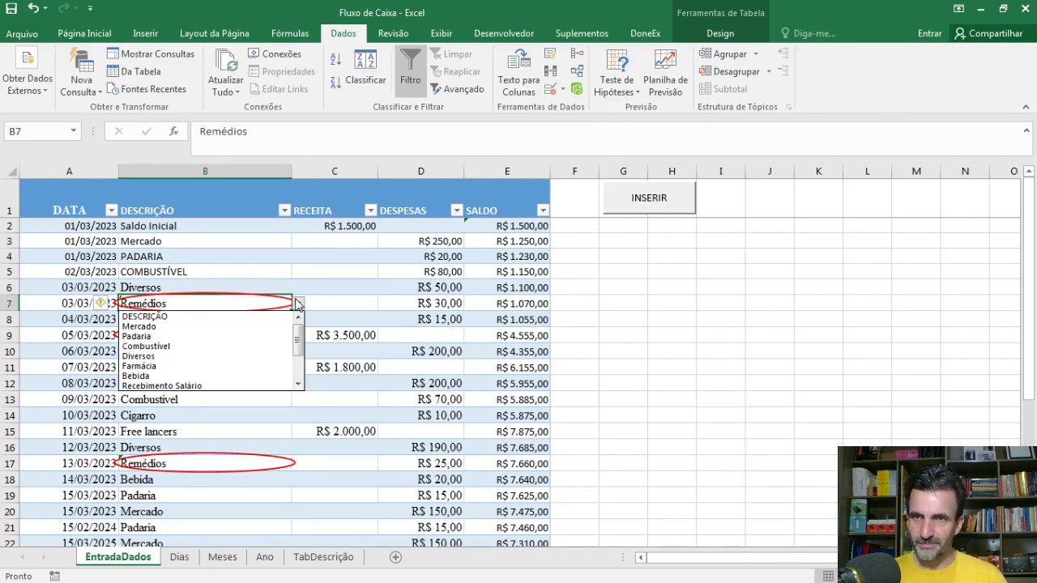
pyautogui.click(239, 367)
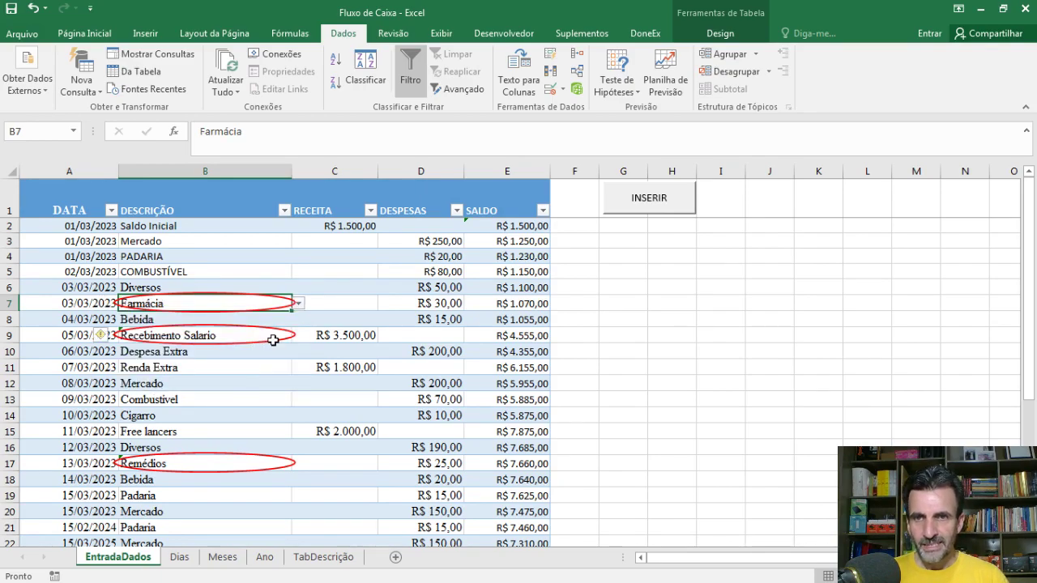
pyautogui.click(272, 339)
pyautogui.click(298, 339)
pyautogui.click(254, 422)
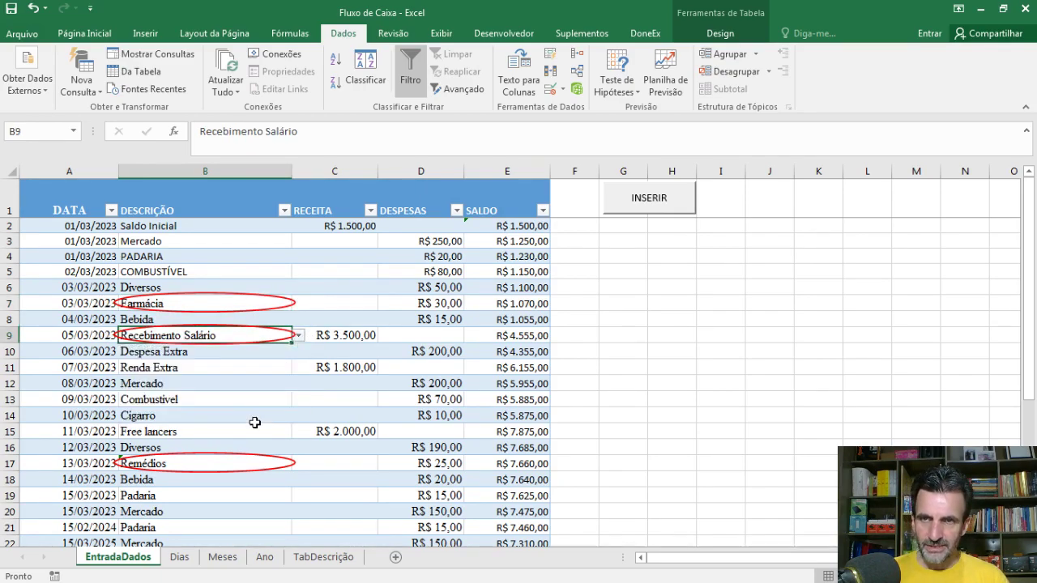
# Correct the remaining circled descriptions from the validation list, choosing Farmácia in B17 and Mercado in B29
pyautogui.click(275, 465)
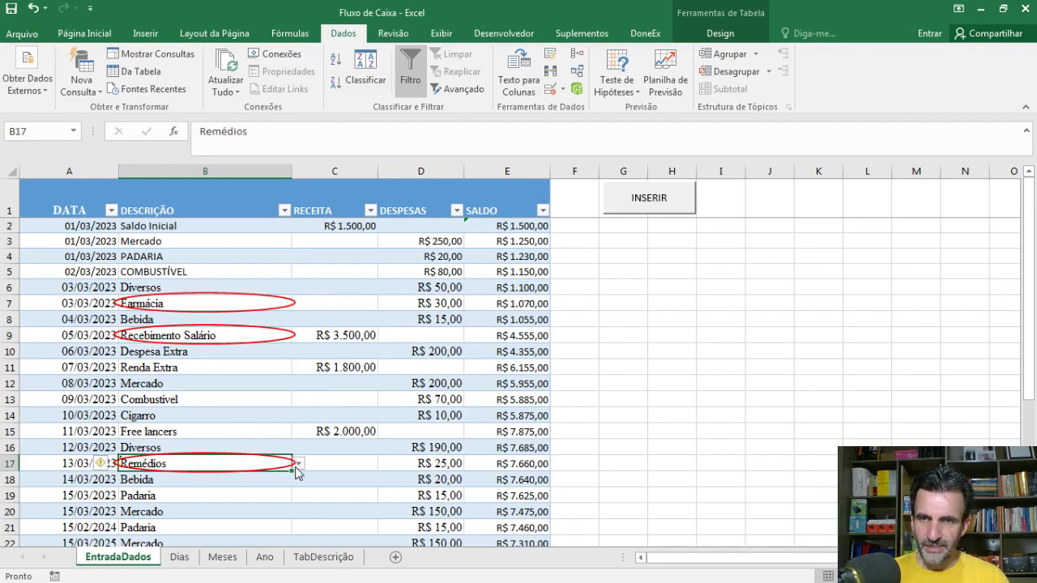
pyautogui.click(298, 463)
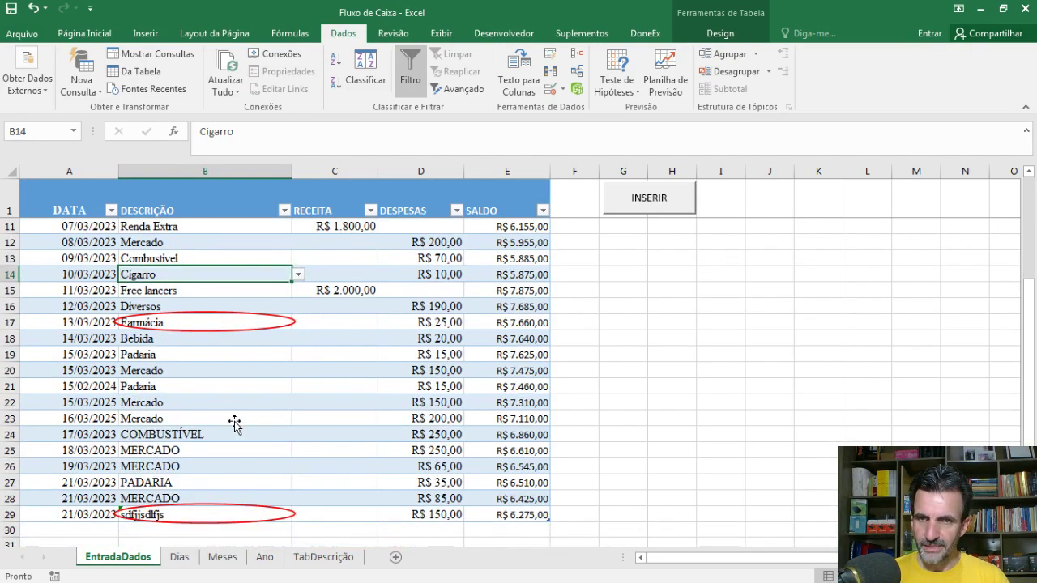
pyautogui.scroll(-1, 234, 431)
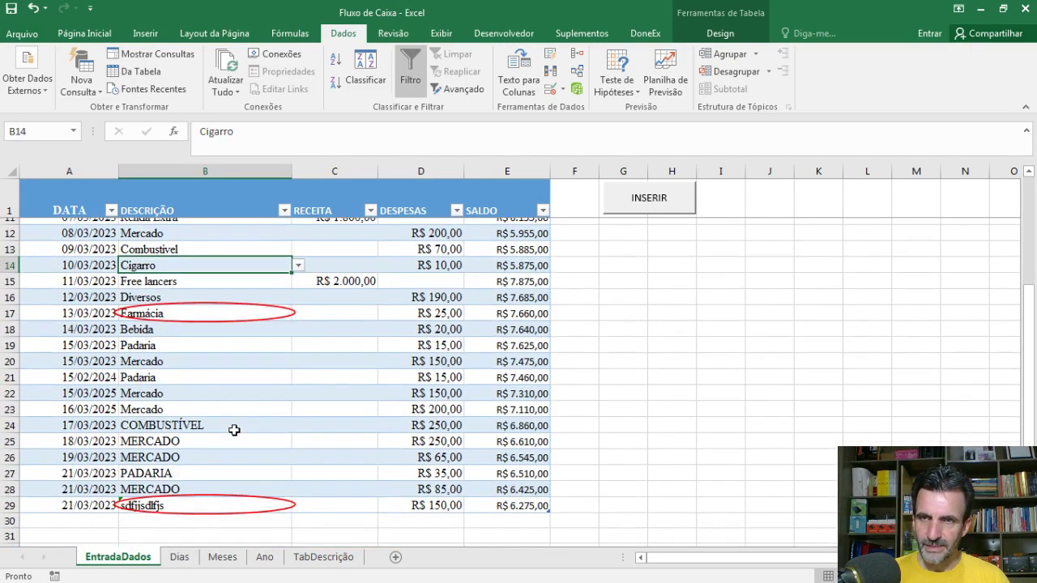
pyautogui.click(243, 463)
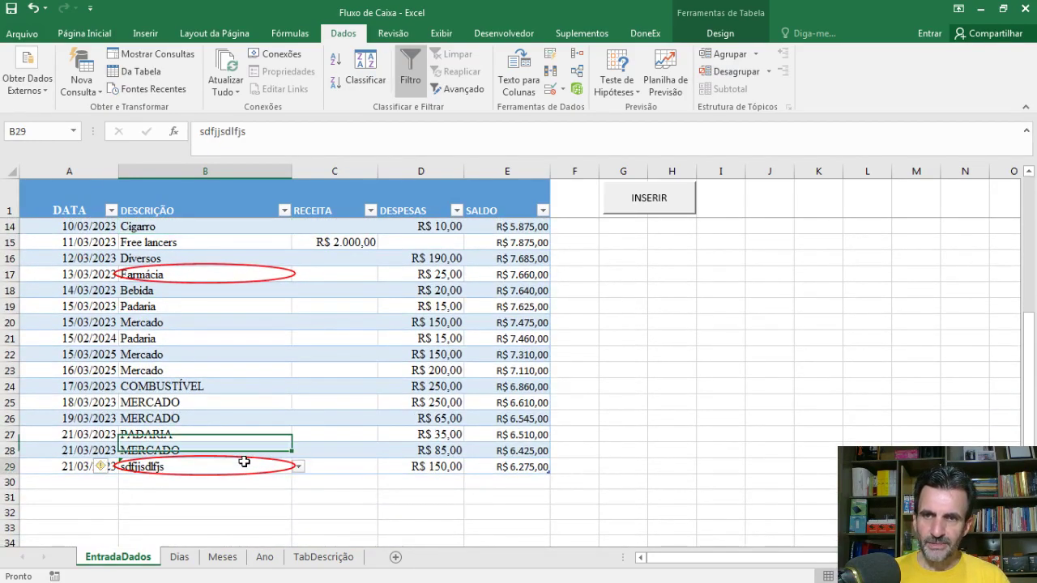
pyautogui.click(298, 467)
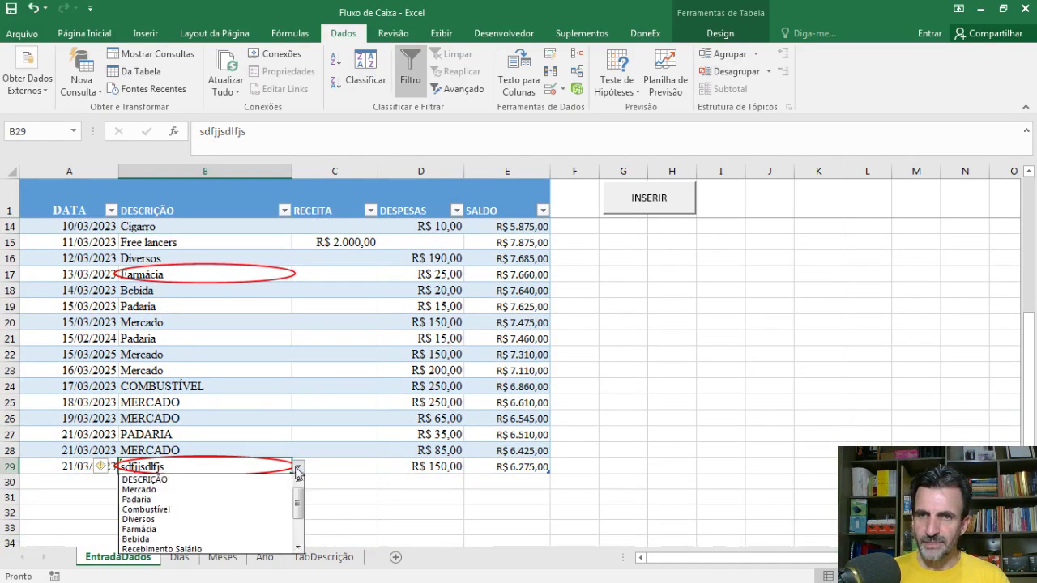
pyautogui.click(231, 489)
# Clear the validation circles from the sheet and check the description column
pyautogui.click(224, 377)
pyautogui.scroll(4, 224, 378)
pyautogui.click(565, 91)
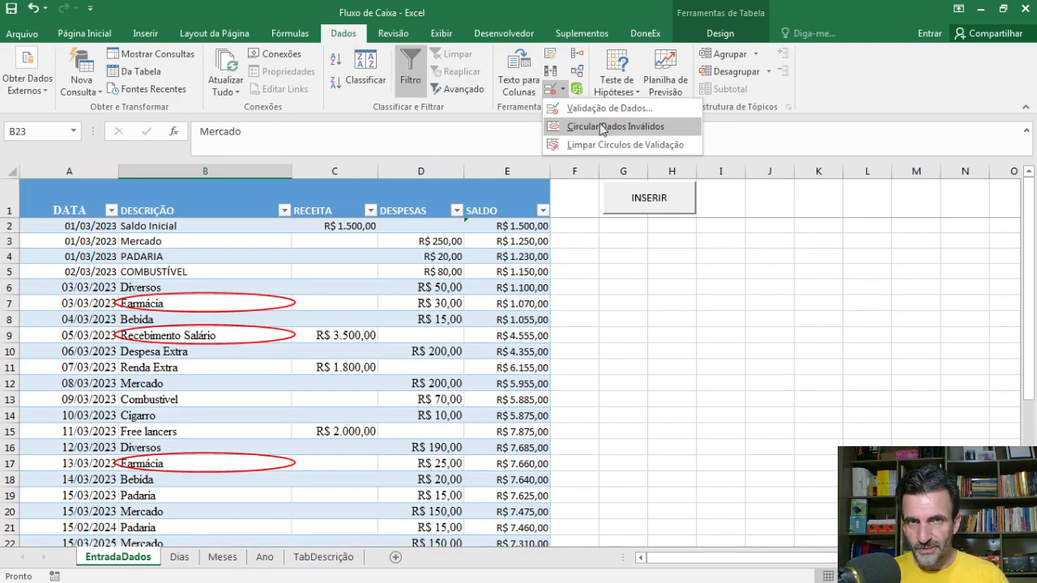
pyautogui.click(599, 144)
pyautogui.click(237, 359)
pyautogui.scroll(-6, 237, 359)
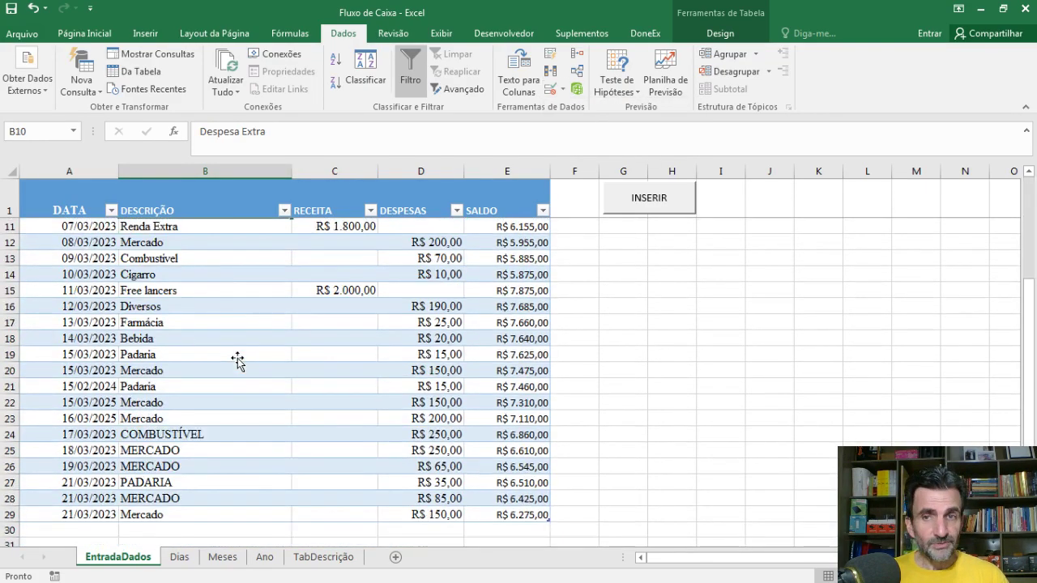
pyautogui.scroll(6, 238, 359)
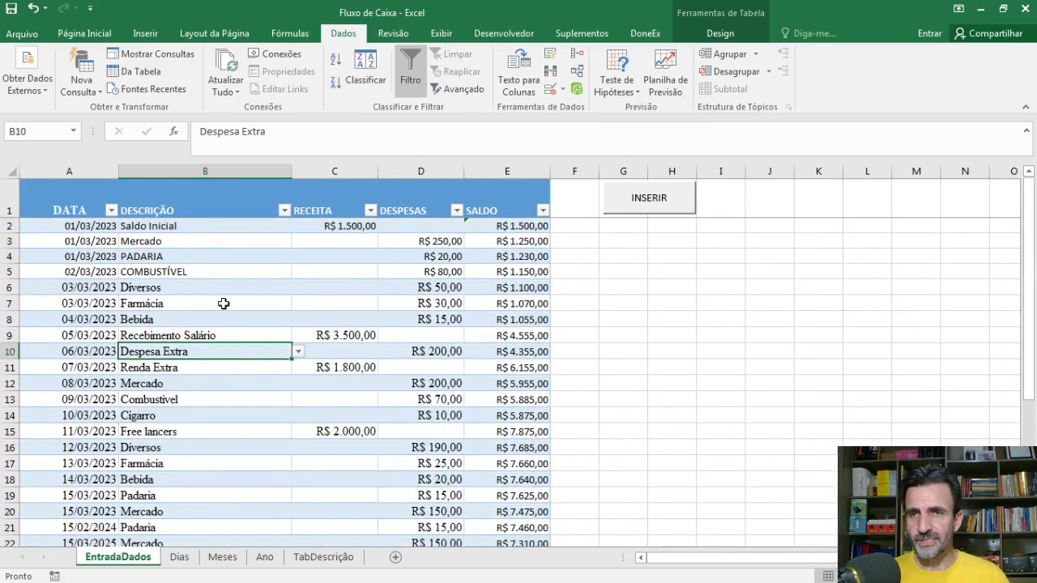
# Replace the uppercase description in cell B5 with Combustível from the validation list
pyautogui.click(205, 270)
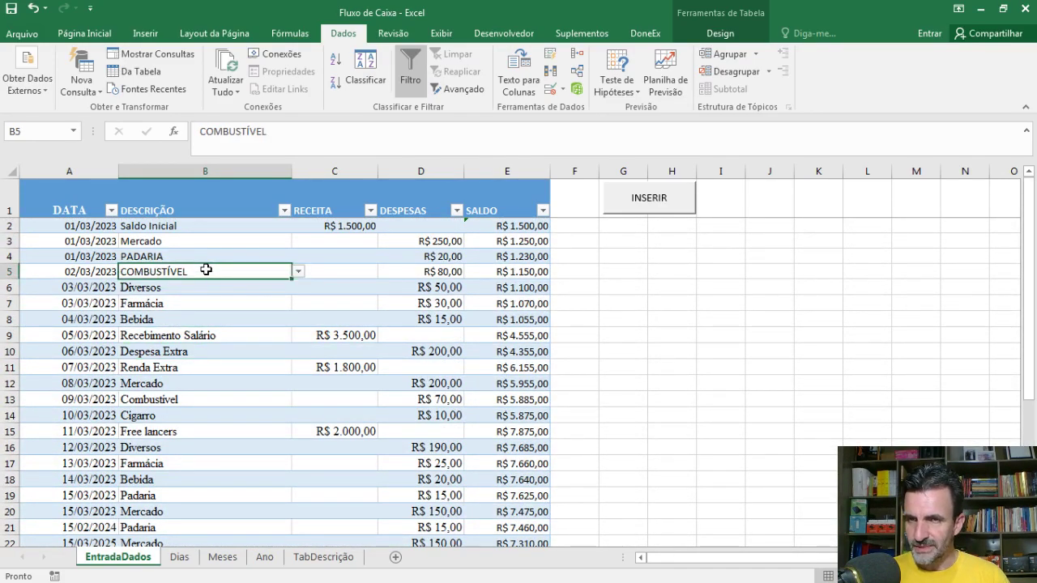
pyautogui.scroll(-4, 209, 368)
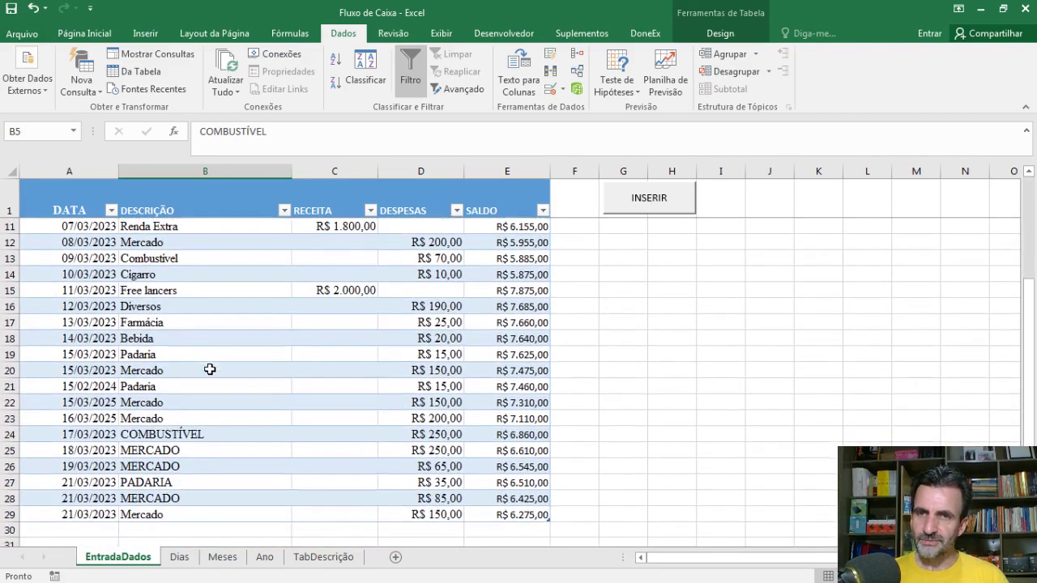
pyautogui.scroll(4, 188, 388)
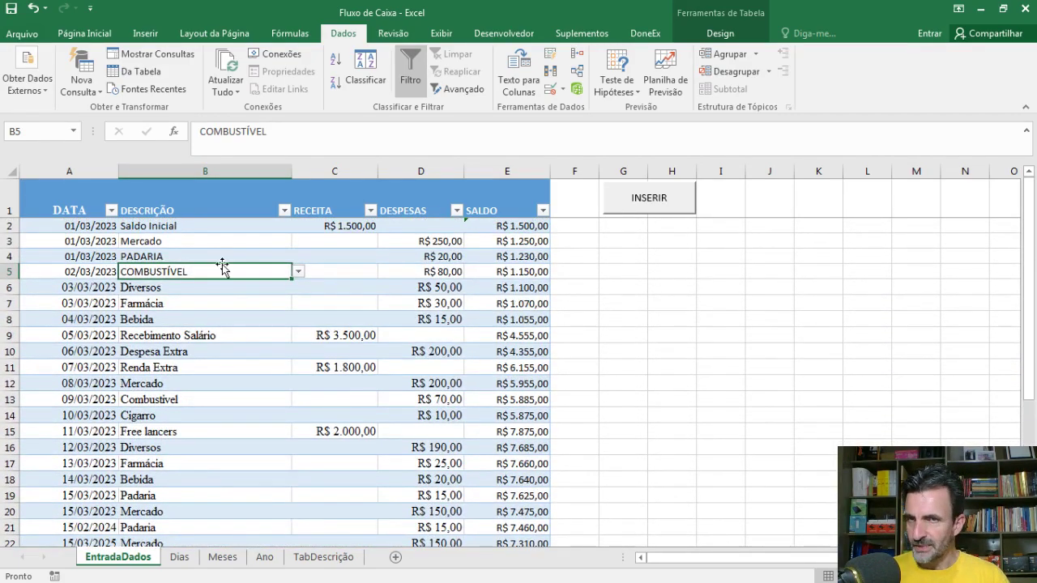
pyautogui.click(298, 272)
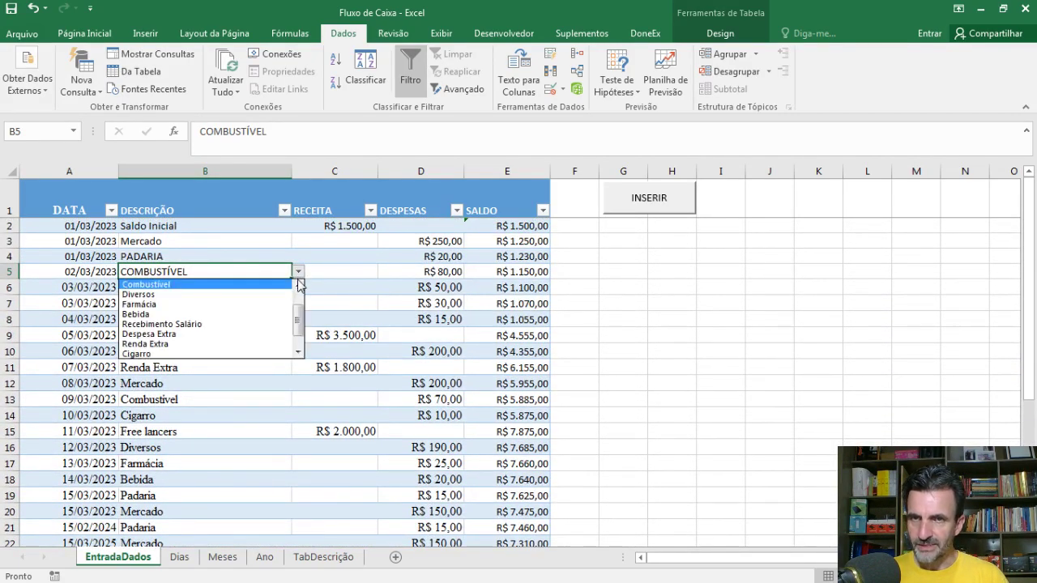
pyautogui.click(244, 284)
# Replace the uppercase description in cell B24 with Combustível from the validation list
pyautogui.scroll(-2, 242, 381)
pyautogui.scroll(-3, 241, 381)
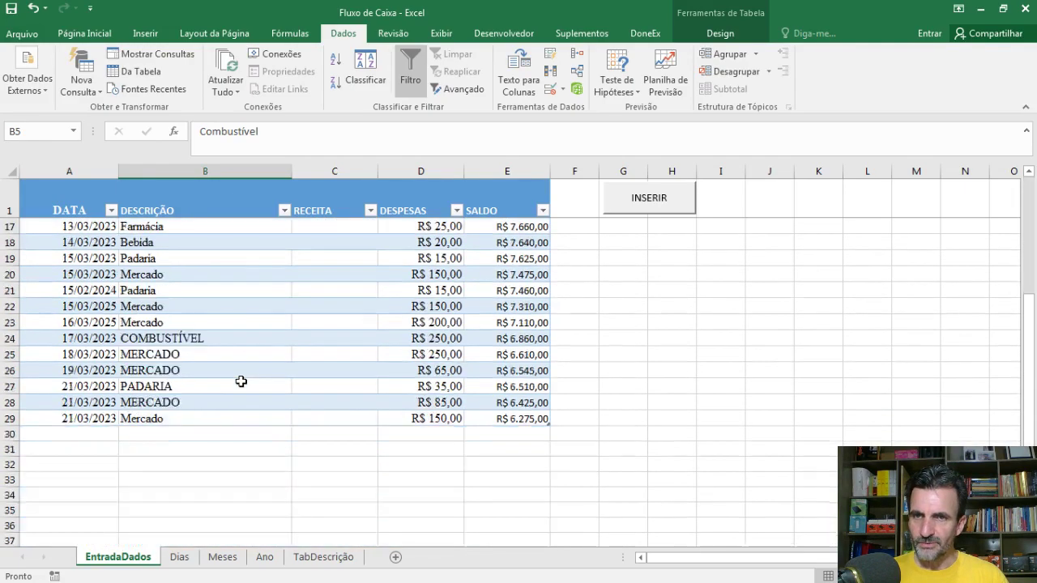
pyautogui.click(282, 337)
pyautogui.click(298, 338)
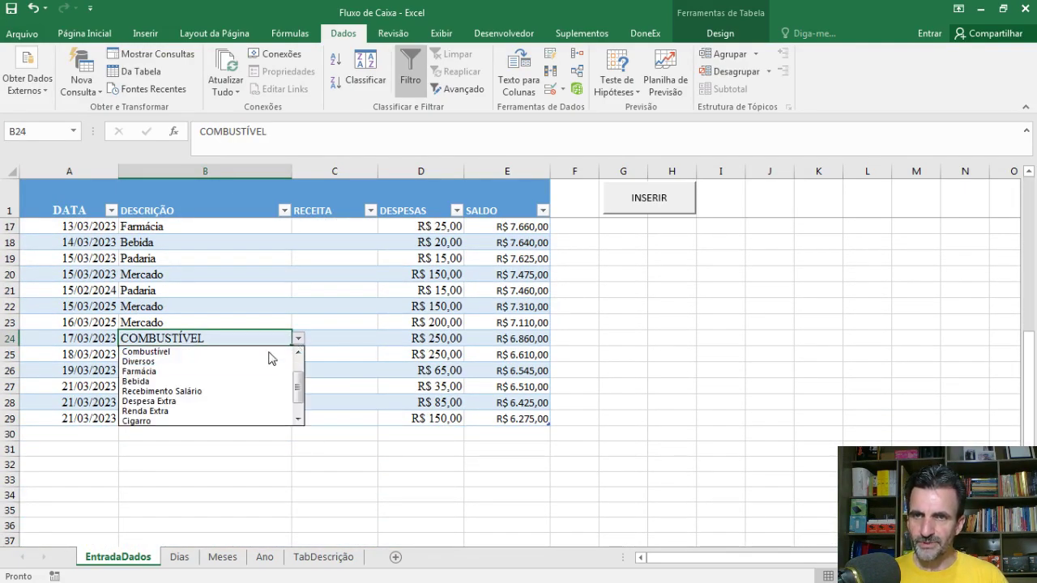
pyautogui.click(267, 350)
# Replace the uppercase descriptions in cells B25 and B26 with Mercado from the validation list
pyautogui.click(300, 356)
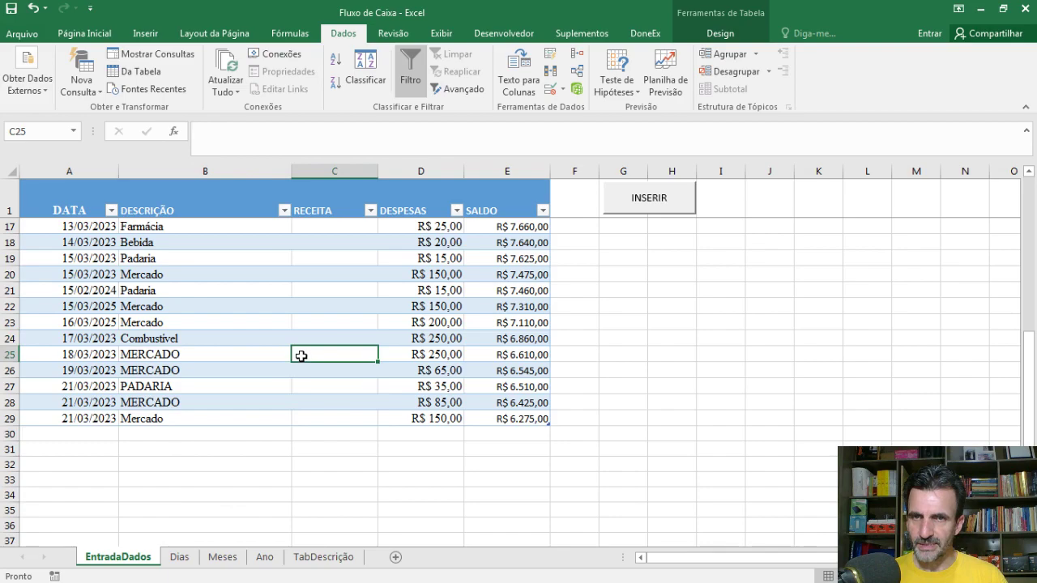
pyautogui.click(276, 357)
pyautogui.click(298, 354)
pyautogui.click(278, 366)
pyautogui.click(278, 369)
pyautogui.click(299, 372)
pyautogui.click(247, 382)
# Standardize the next two descriptions from the validation list, choosing Padaria in B27 and Mercado in B28
pyautogui.click(288, 384)
pyautogui.click(298, 387)
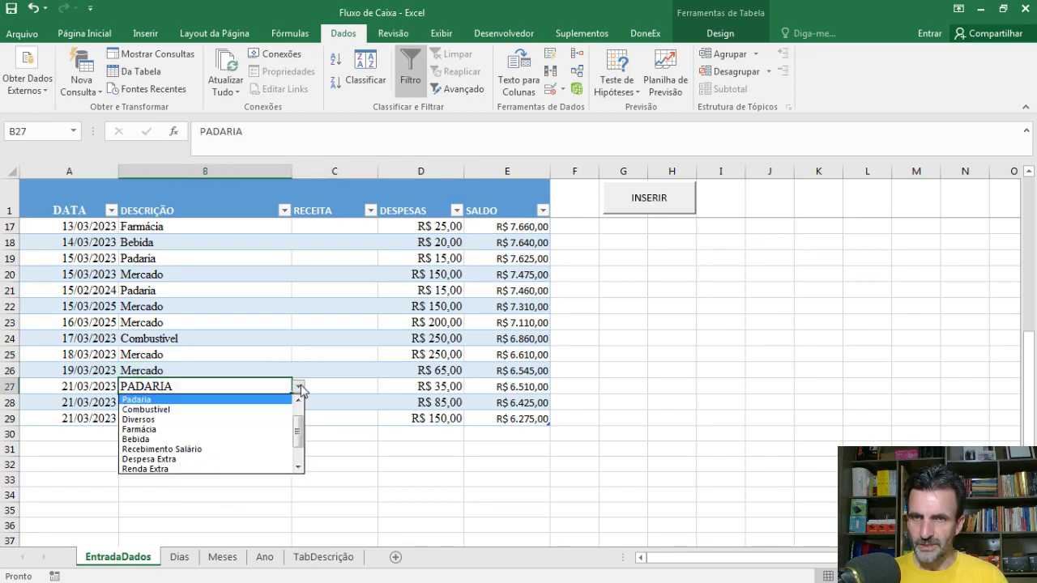
pyautogui.click(251, 400)
pyautogui.click(283, 403)
pyautogui.click(298, 403)
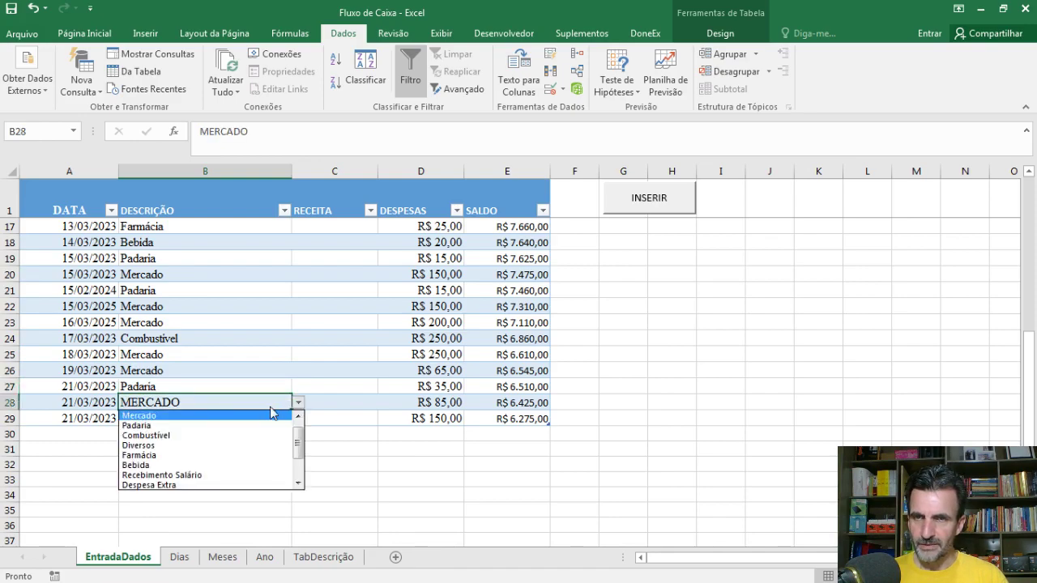
pyautogui.click(269, 416)
# Review the descriptions throughout the entries table for consistent spelling and capitalization
pyautogui.click(230, 358)
pyautogui.scroll(5, 228, 358)
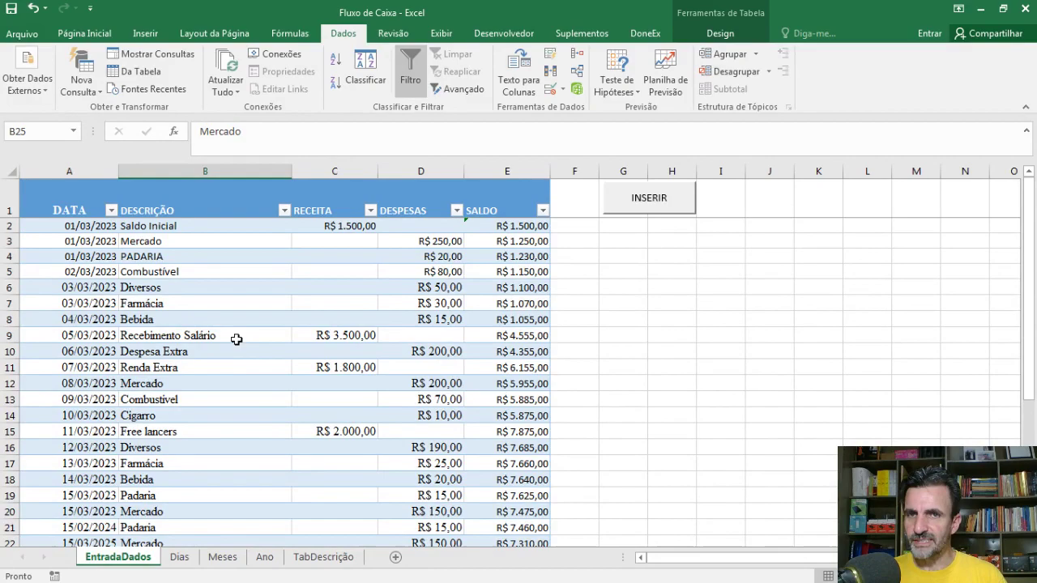
pyautogui.scroll(-5, 236, 339)
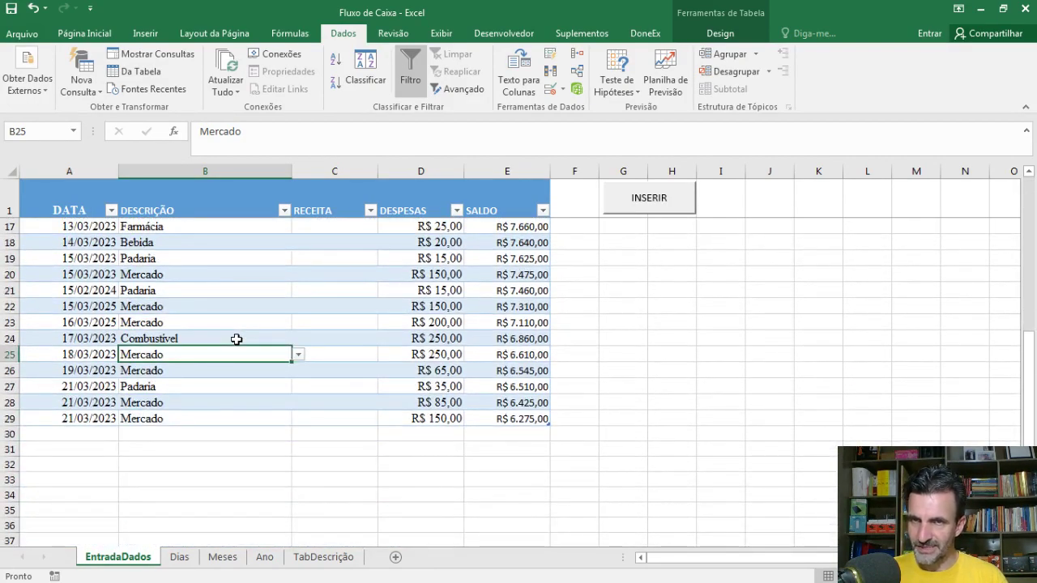
pyautogui.scroll(5, 235, 340)
pyautogui.scroll(-6, 235, 338)
pyautogui.scroll(3, 236, 337)
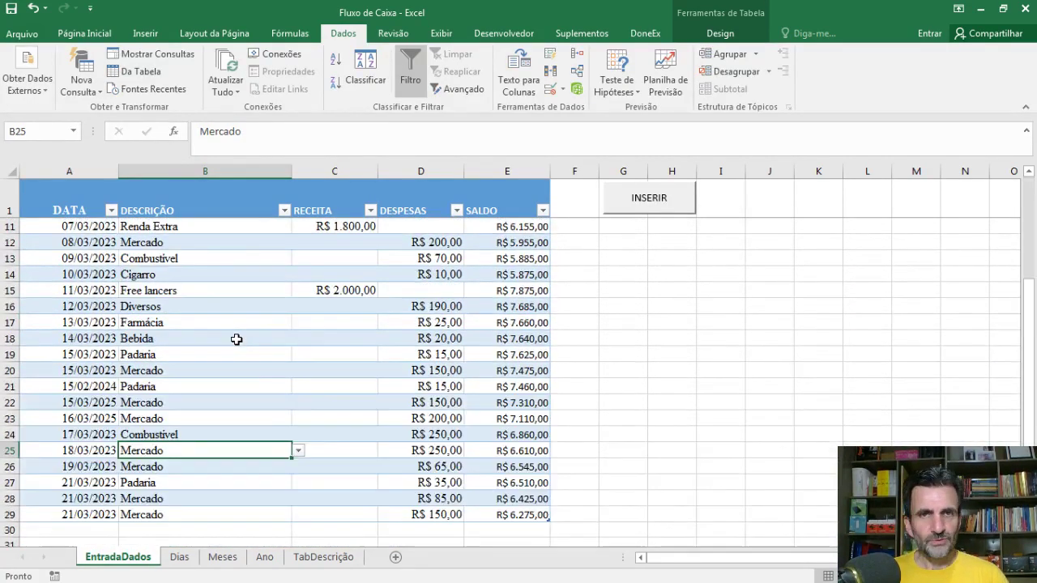
# Insert a new entry row with the INSERIR macro and test the validation with the description digiar in B30, cancelling the entry
pyautogui.click(657, 202)
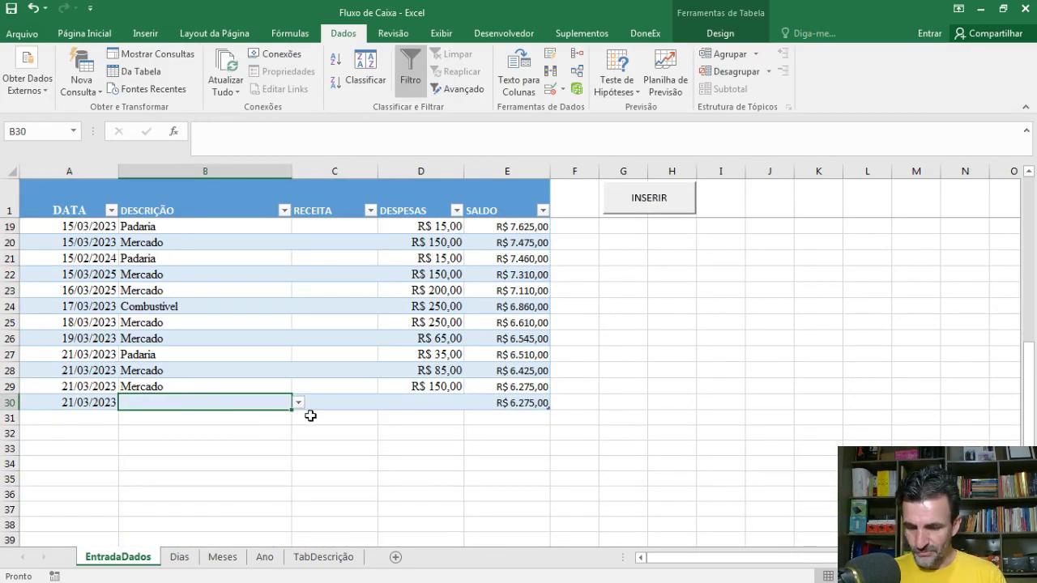
pyautogui.write('digiar')
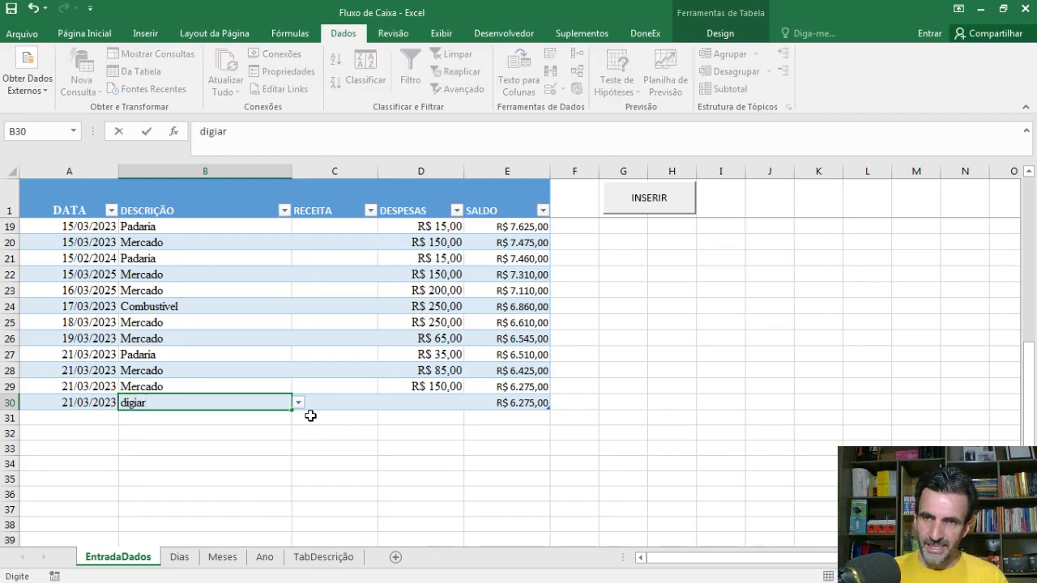
pyautogui.press('Return')
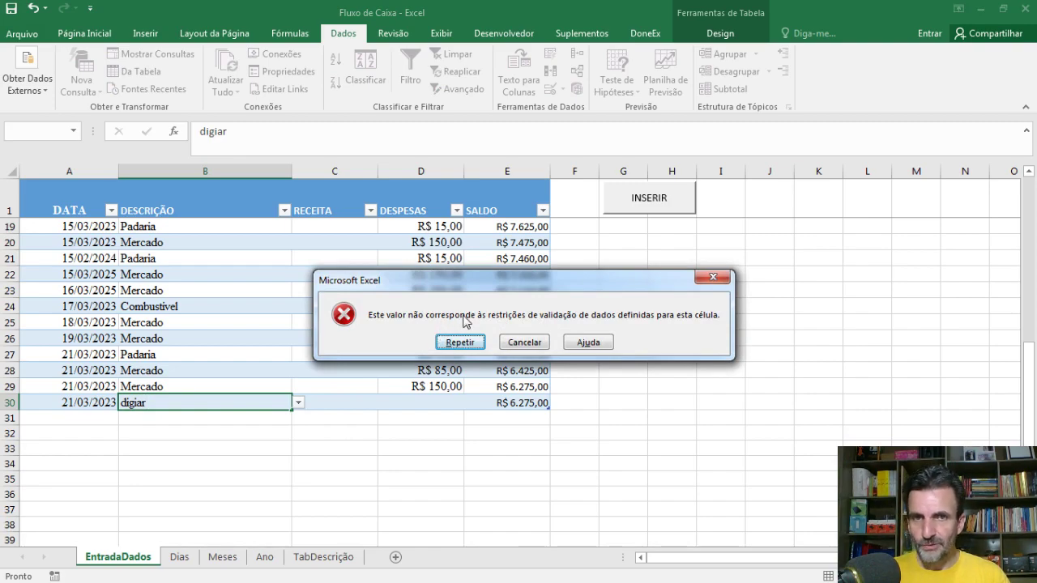
pyautogui.click(524, 342)
# Enter Recebimento Salário as the description in B30 and 1200 as its RECEITA value in C30
pyautogui.write('Re')
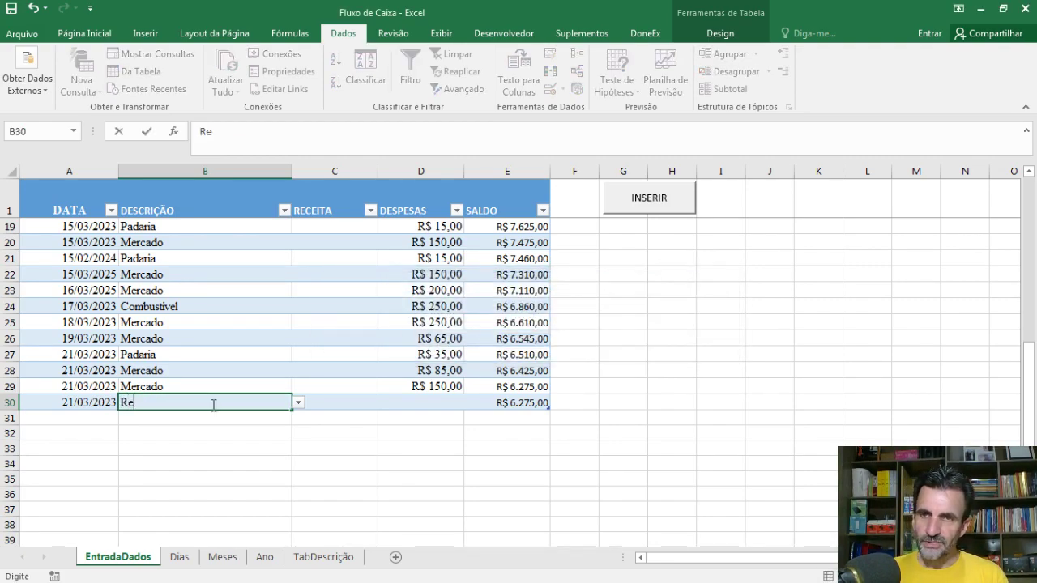
pyautogui.write('cebimento Salário')
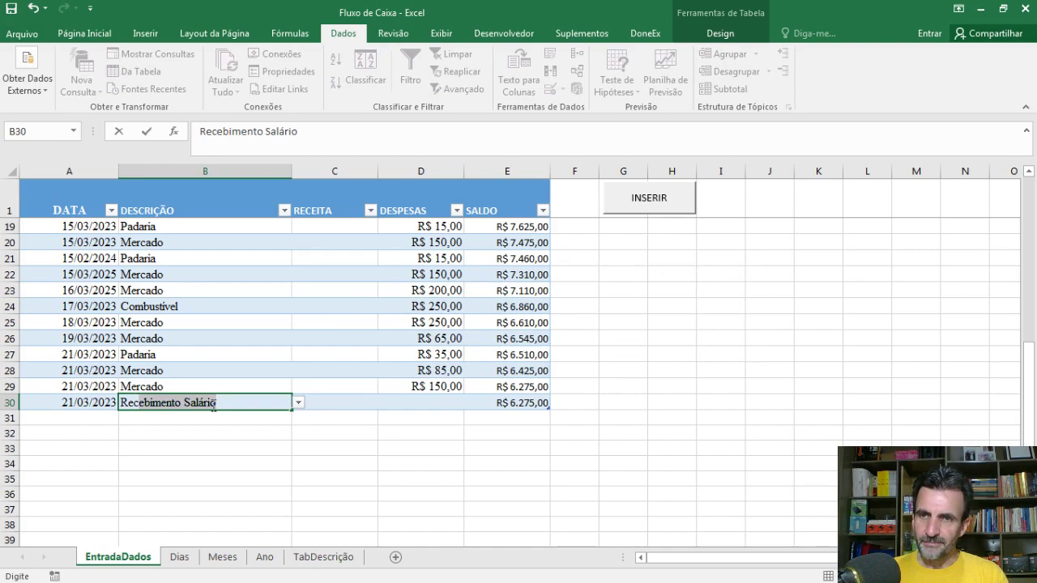
pyautogui.press('Tab')
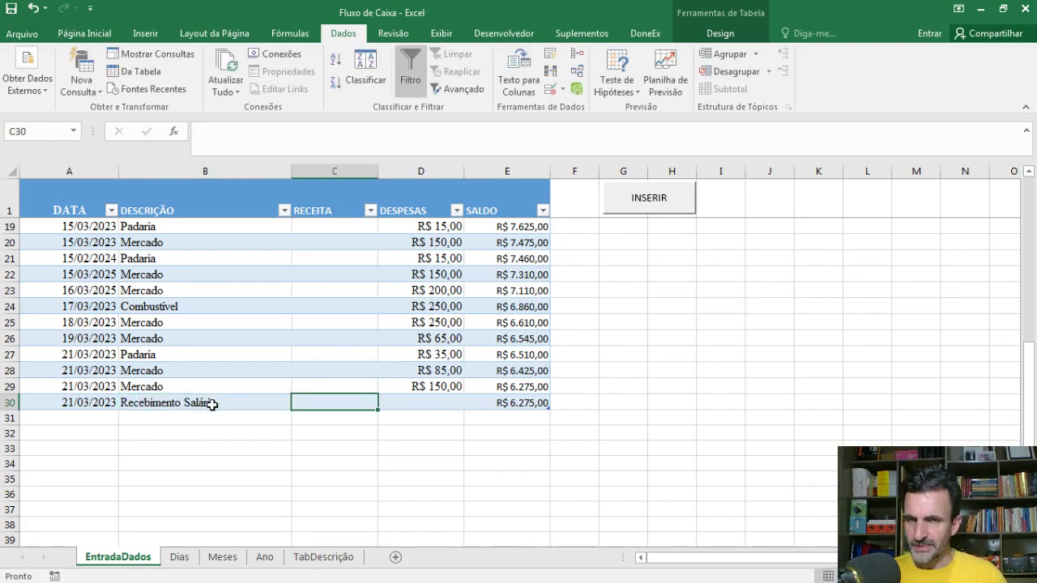
pyautogui.write('1200')
pyautogui.press('Tab')
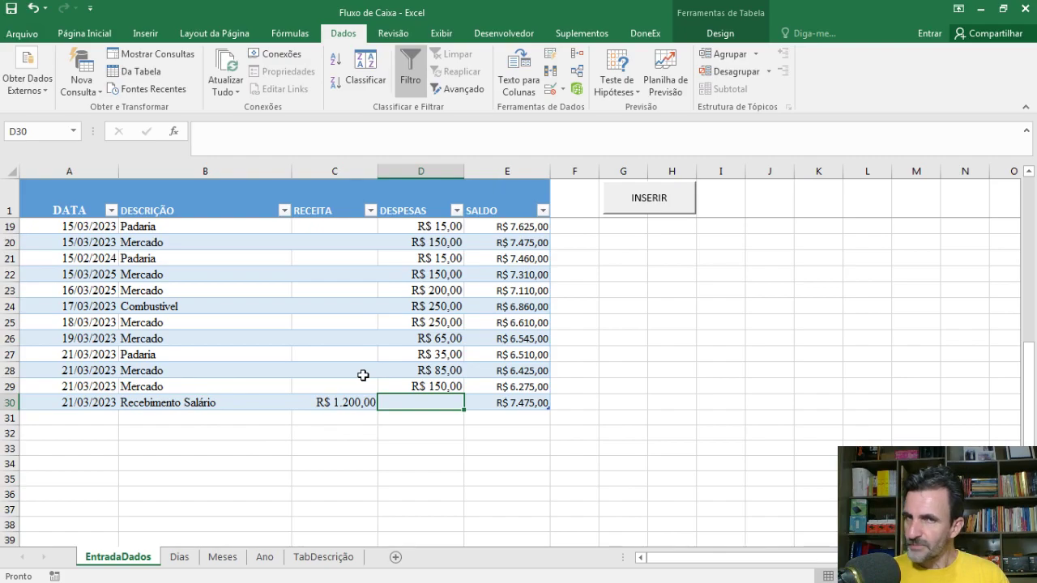
pyautogui.click(197, 402)
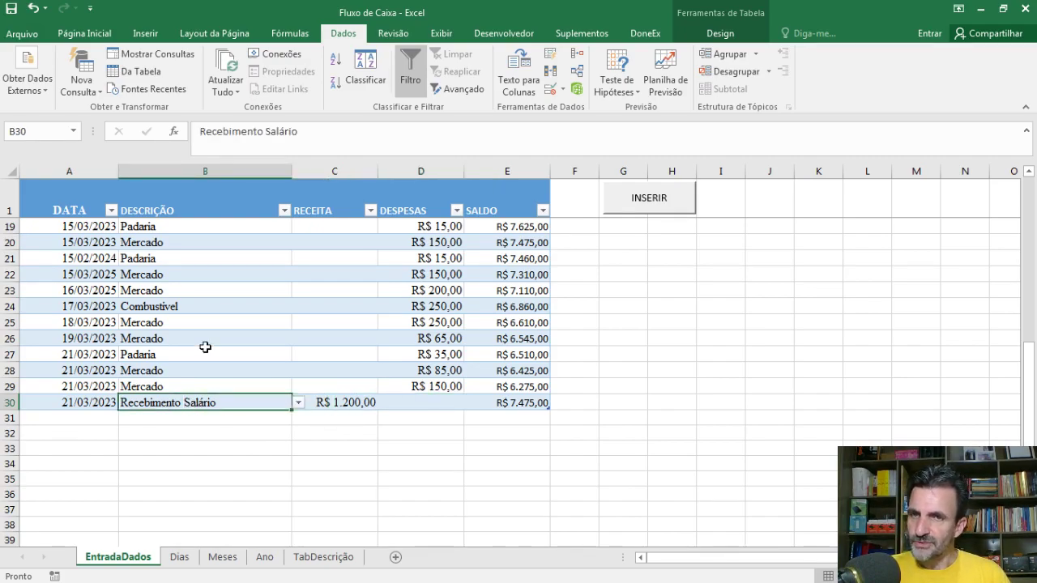
pyautogui.scroll(6, 204, 346)
pyautogui.scroll(-6, 216, 356)
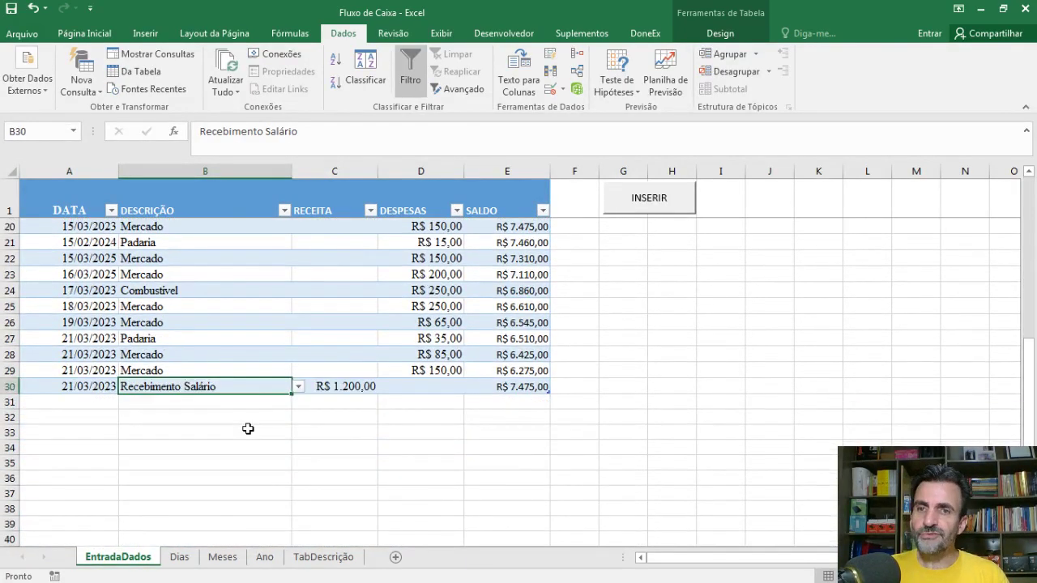
pyautogui.click(241, 411)
pyautogui.click(236, 373)
pyautogui.scroll(6, 266, 261)
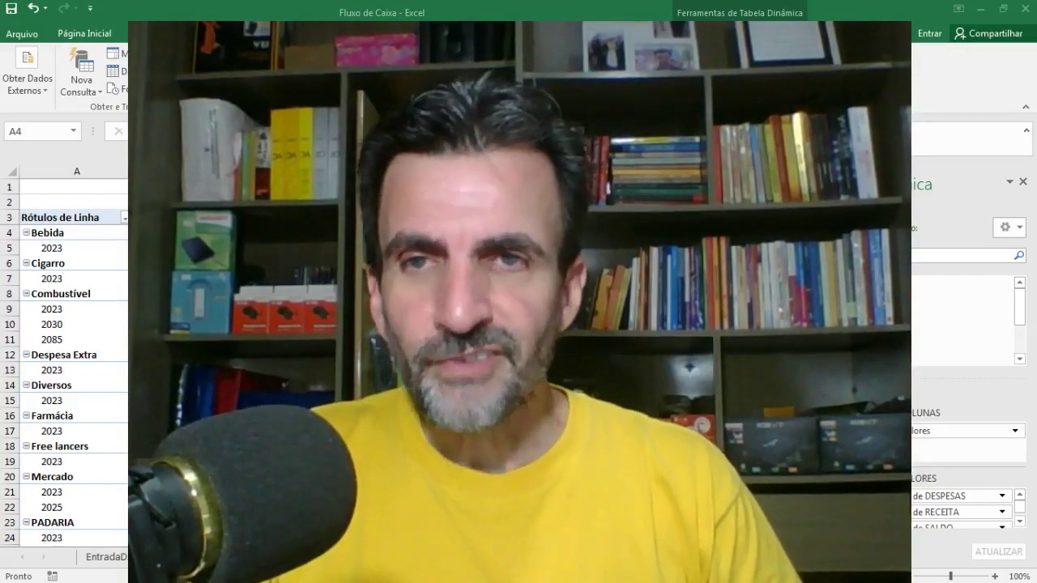
# Save a copy of the workbook in the macro-enabled format, Pasta de Trabalho Habilitada para Macro do Excel
pyautogui.click(31, 36)
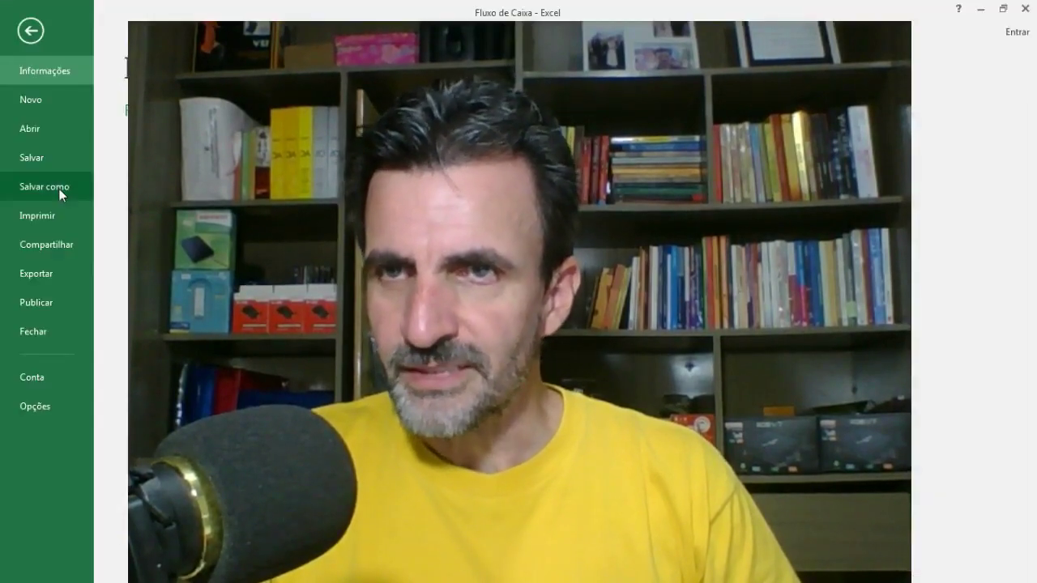
pyautogui.click(59, 188)
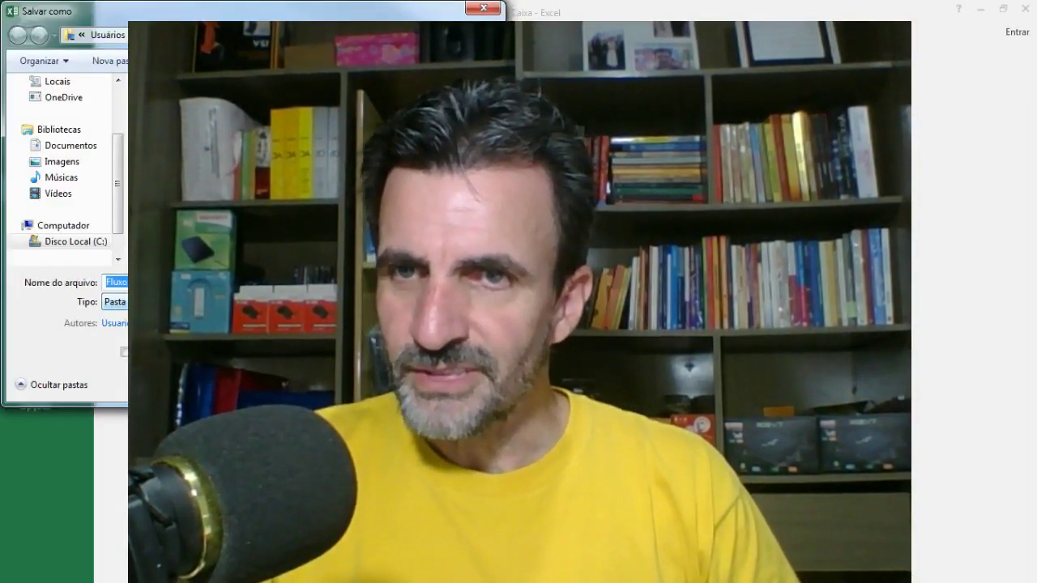
pyautogui.click(299, 302)
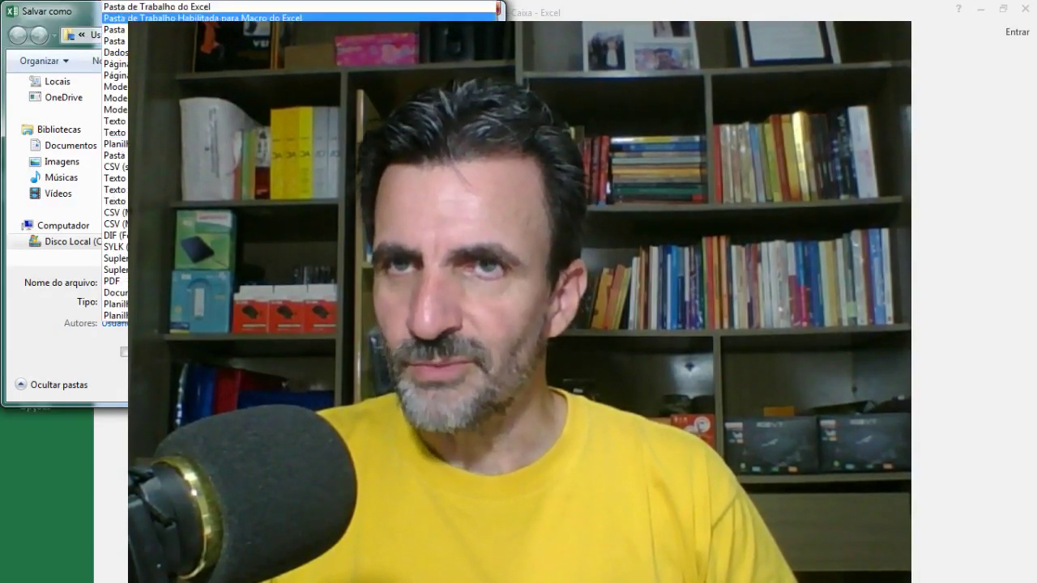
pyautogui.click(256, 18)
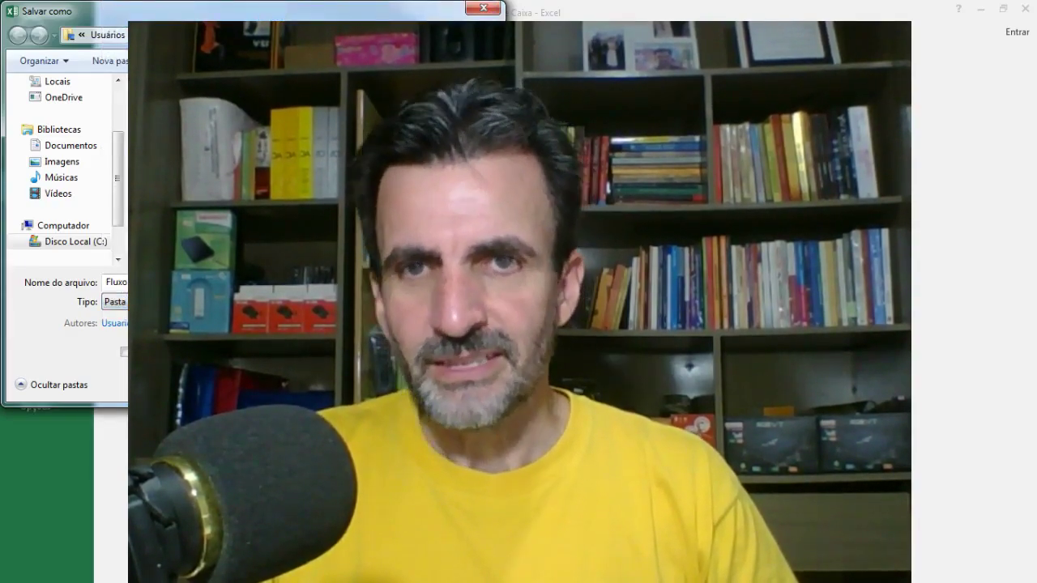
pyautogui.click(379, 385)
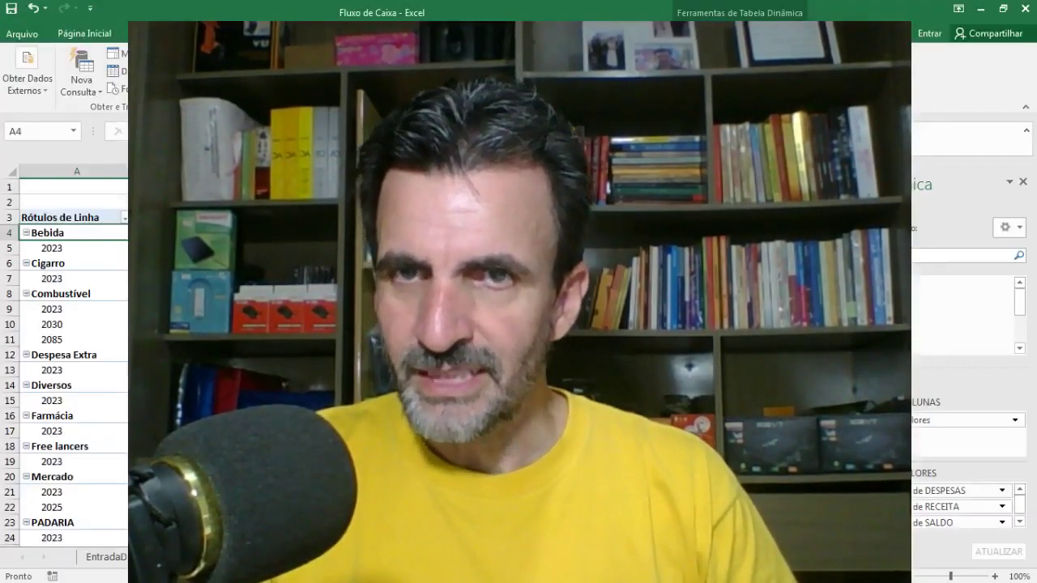